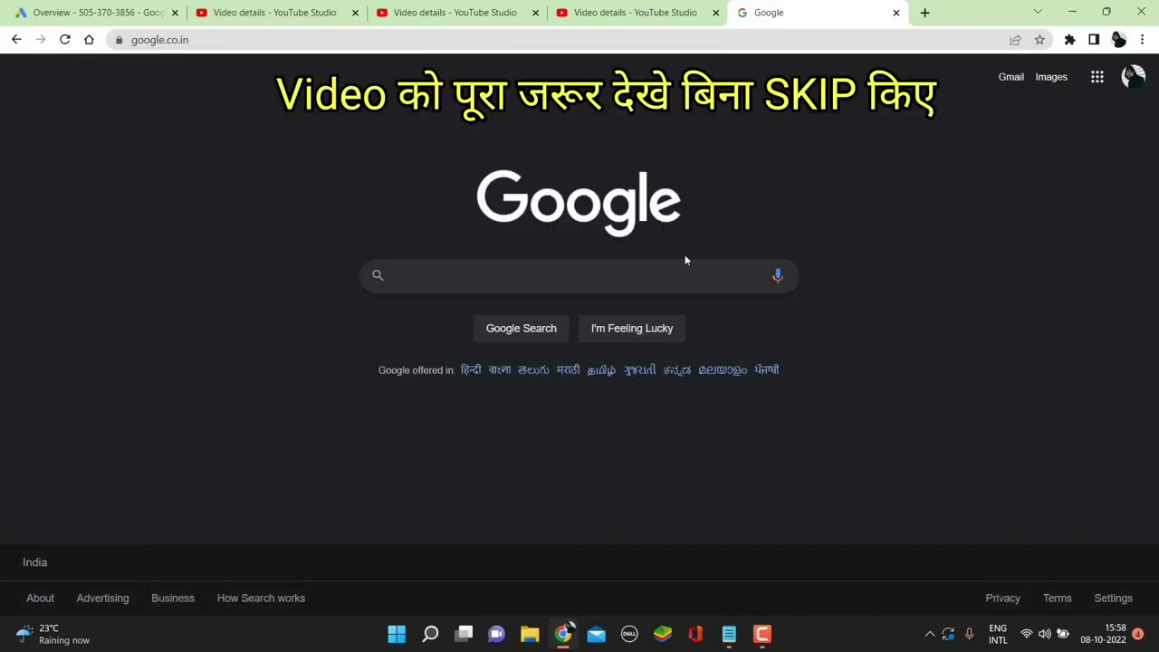
Search Google for "google ads" and open the sponsored Google Ads India sign-up site.
{"action": "left_click", "coordinate": [554, 271]}
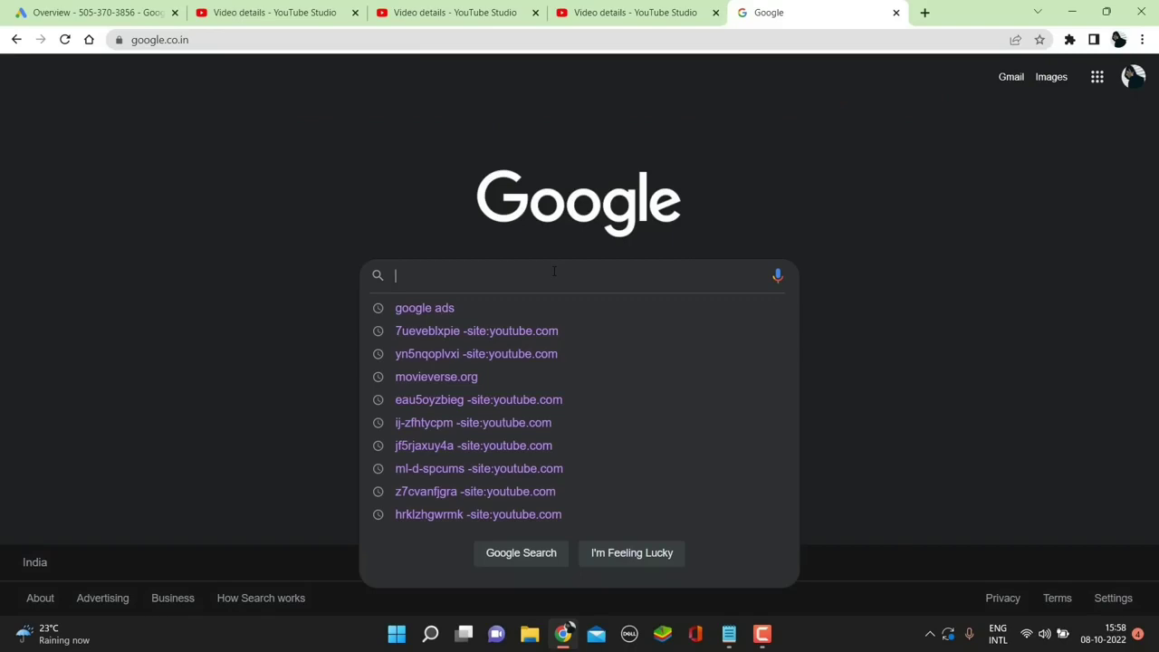
{"action": "type", "text": "goo"}
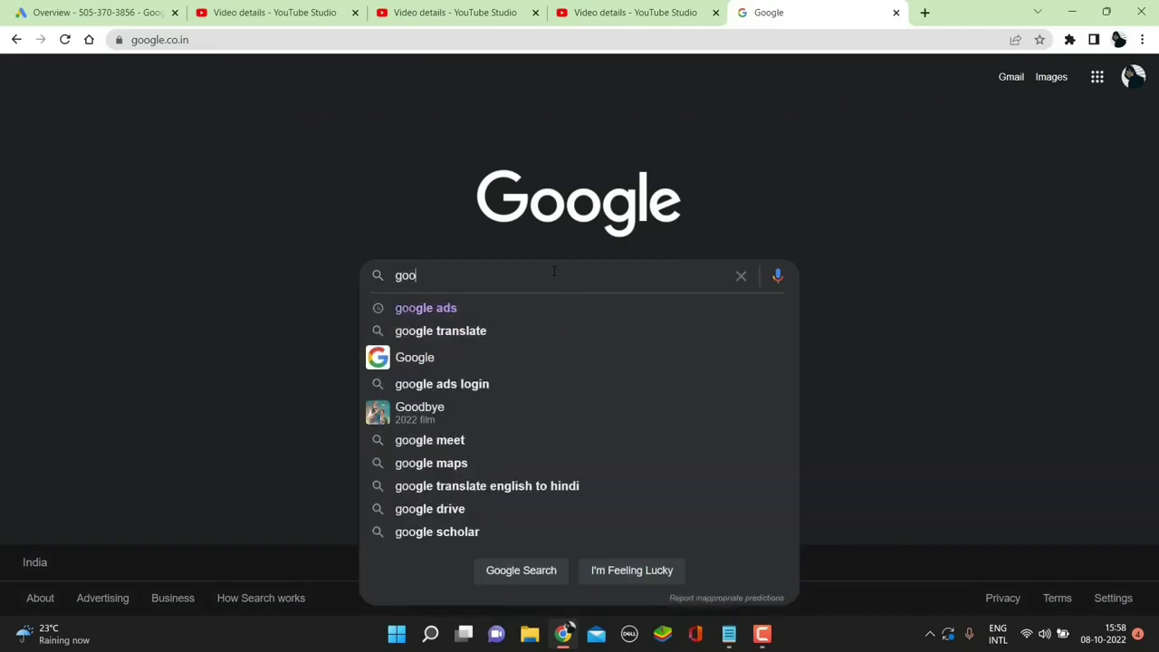
{"action": "type", "text": "gle ads"}
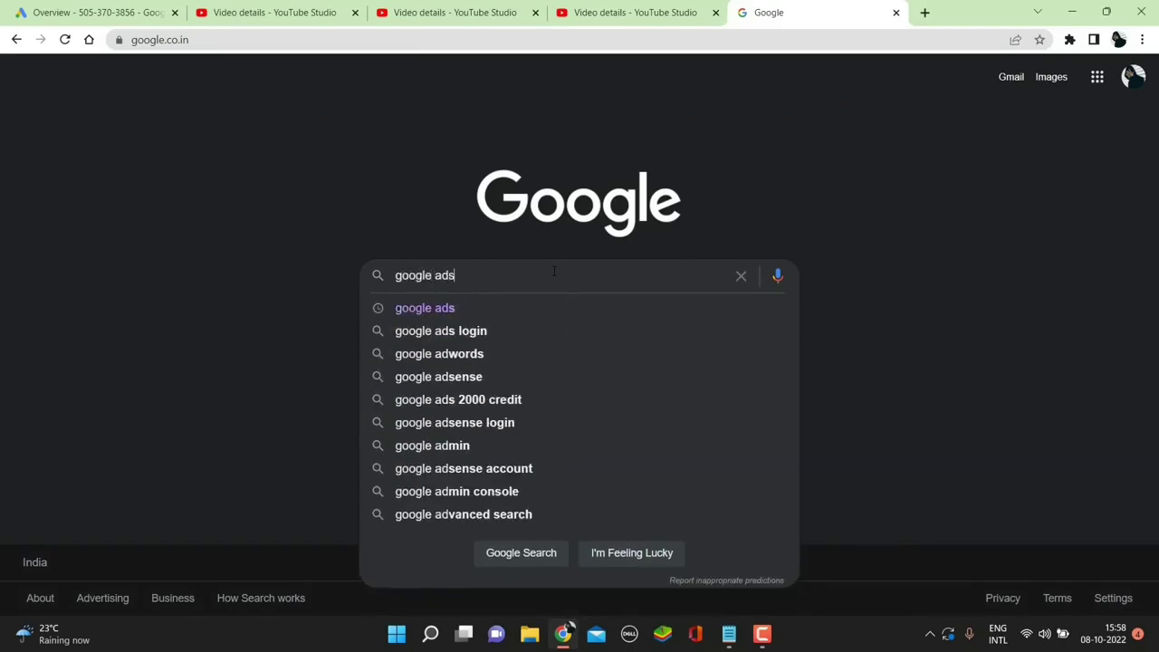
{"action": "left_click", "coordinate": [514, 559]}
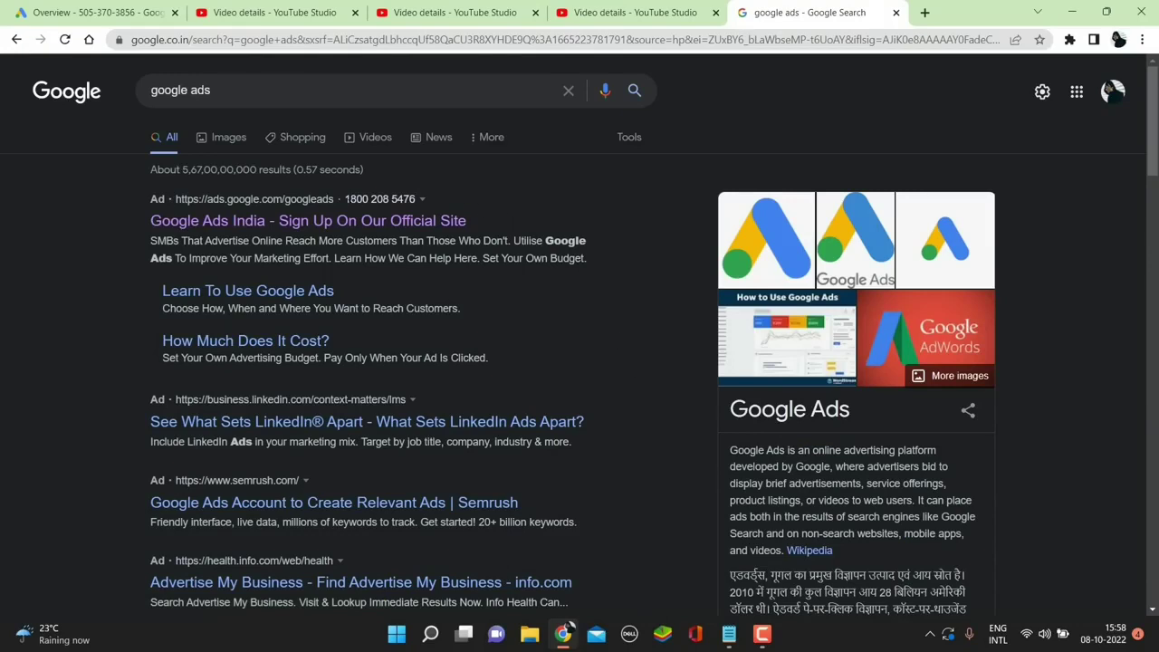
{"action": "left_click", "coordinate": [246, 226]}
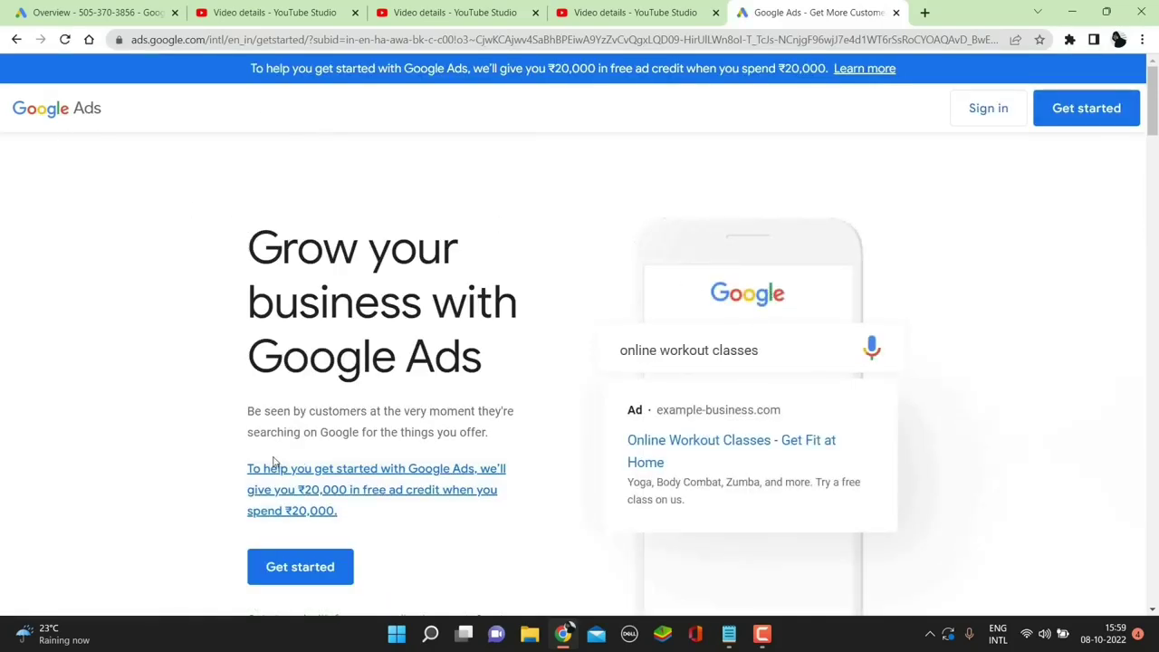
Look at the ₹20,000 free ad credit offer and the sign-in account chooser, and return to the Google Ads account already open.
{"action": "left_click", "coordinate": [343, 490]}
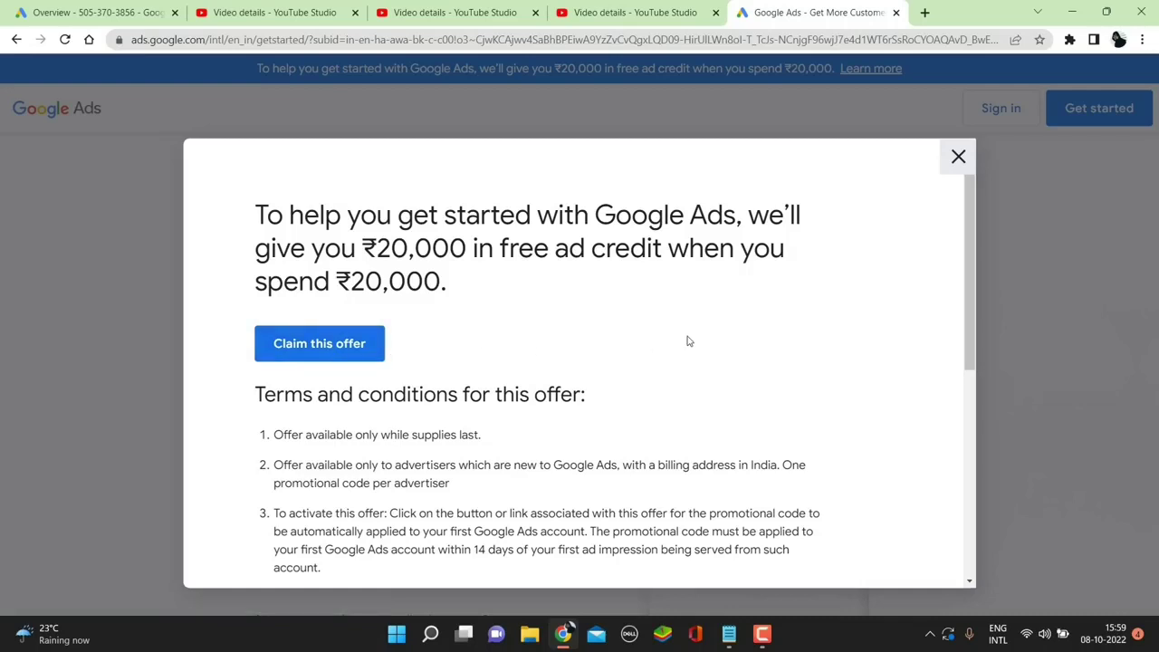
{"action": "left_click", "coordinate": [959, 155]}
{"action": "left_click", "coordinate": [986, 110]}
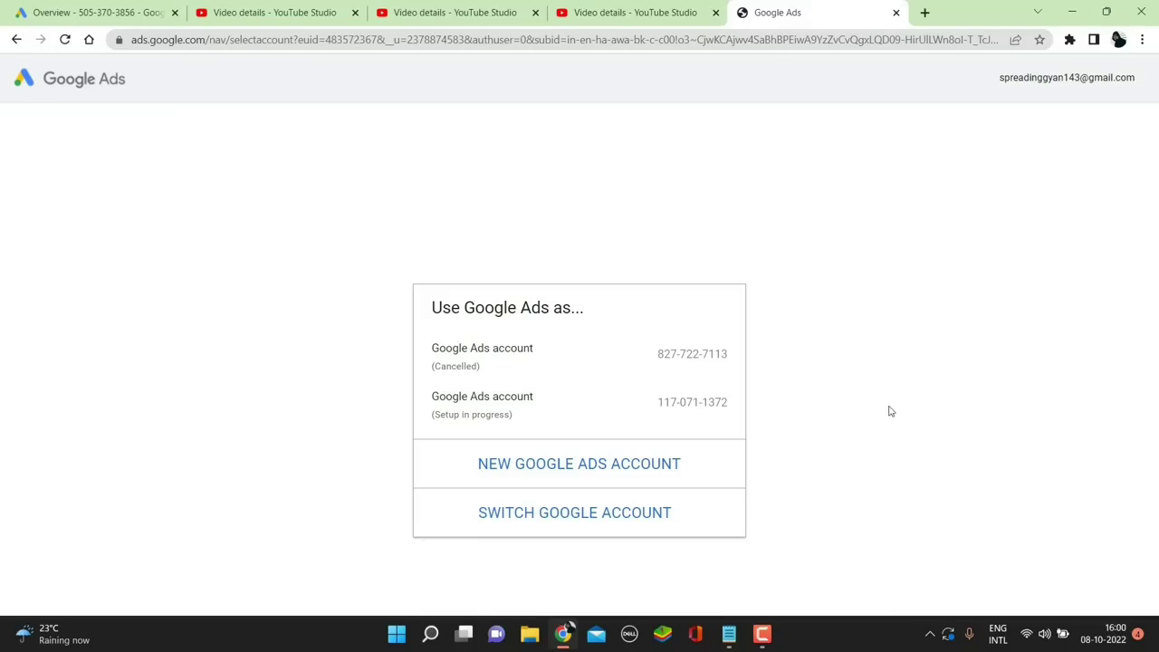
{"action": "key", "text": "ctrl+w"}
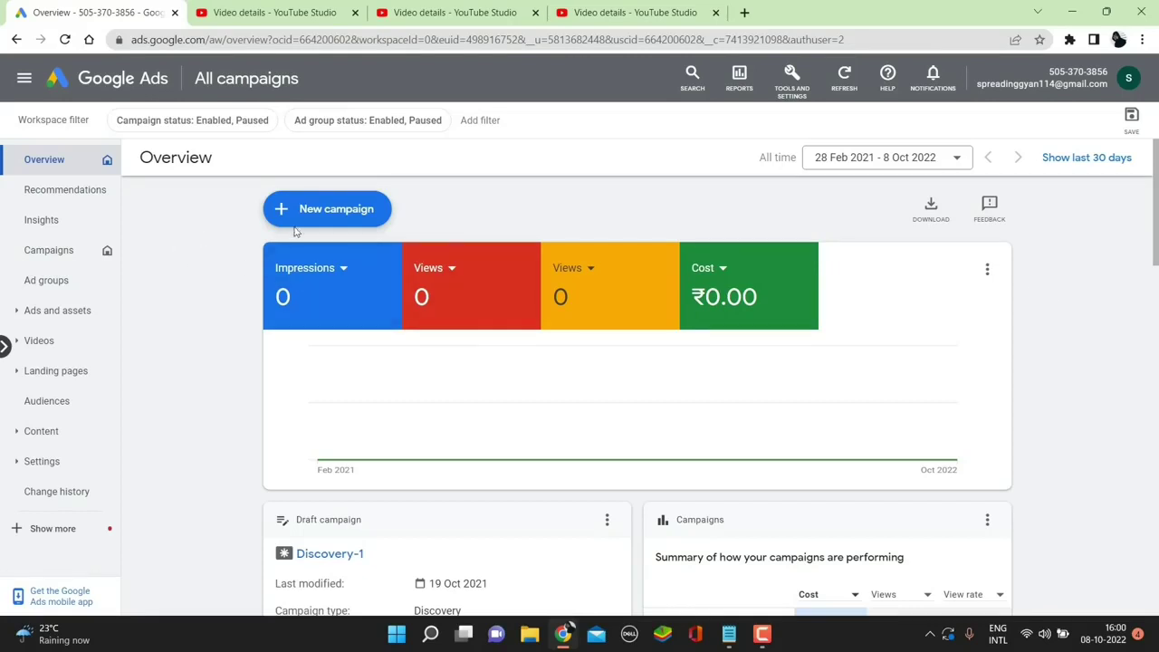
Start a new campaign without a goal's guidance, using the Video type and the Custom video campaign subtype.
{"action": "left_click", "coordinate": [343, 213]}
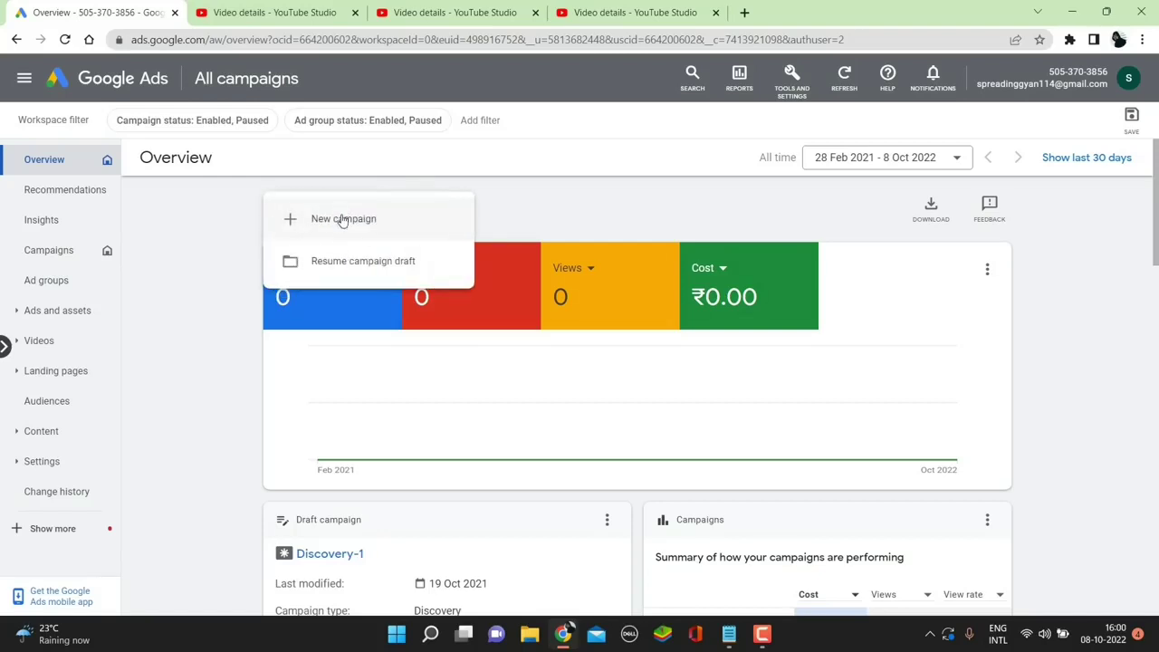
{"action": "left_click", "coordinate": [364, 224]}
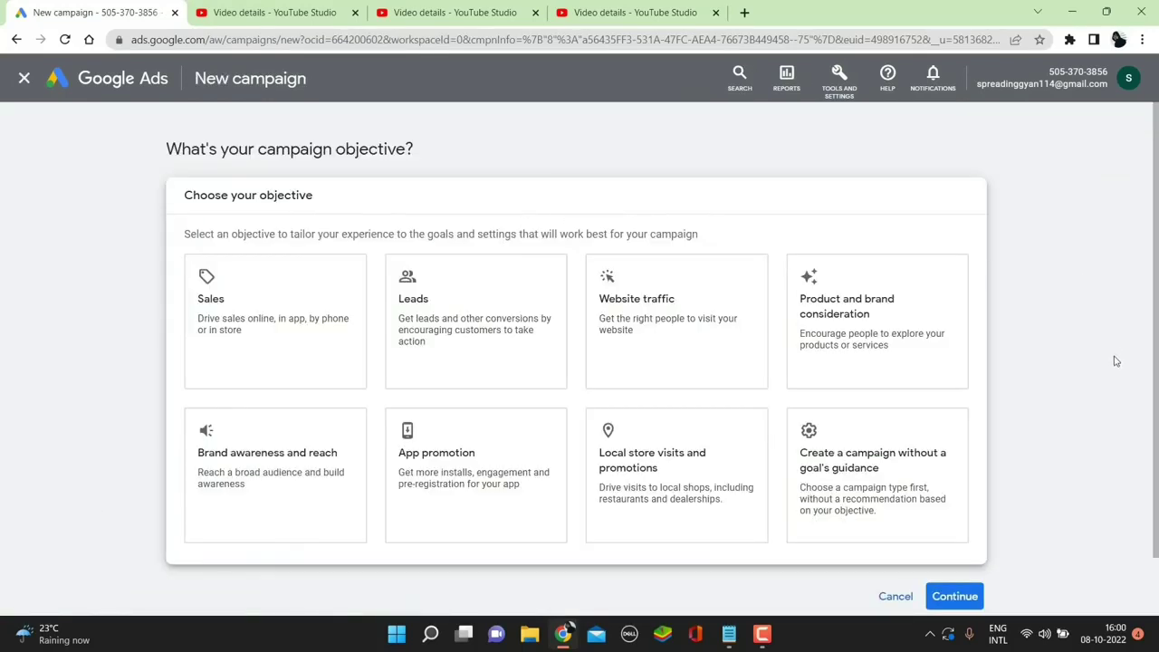
{"action": "left_click", "coordinate": [854, 466]}
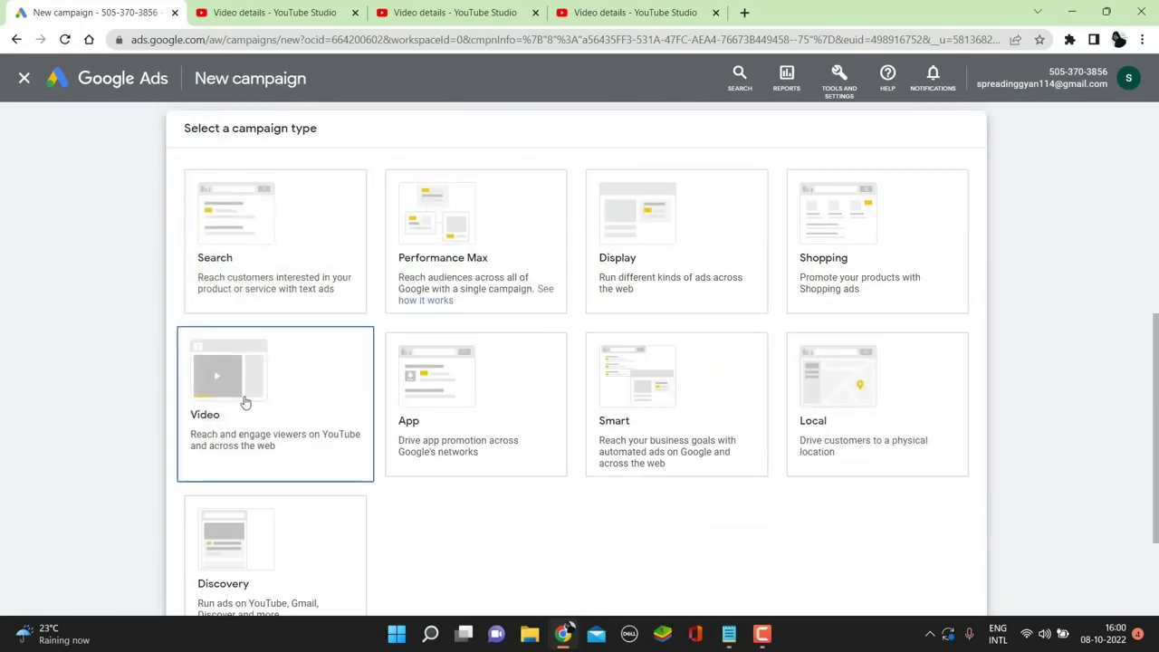
{"action": "left_click", "coordinate": [275, 416]}
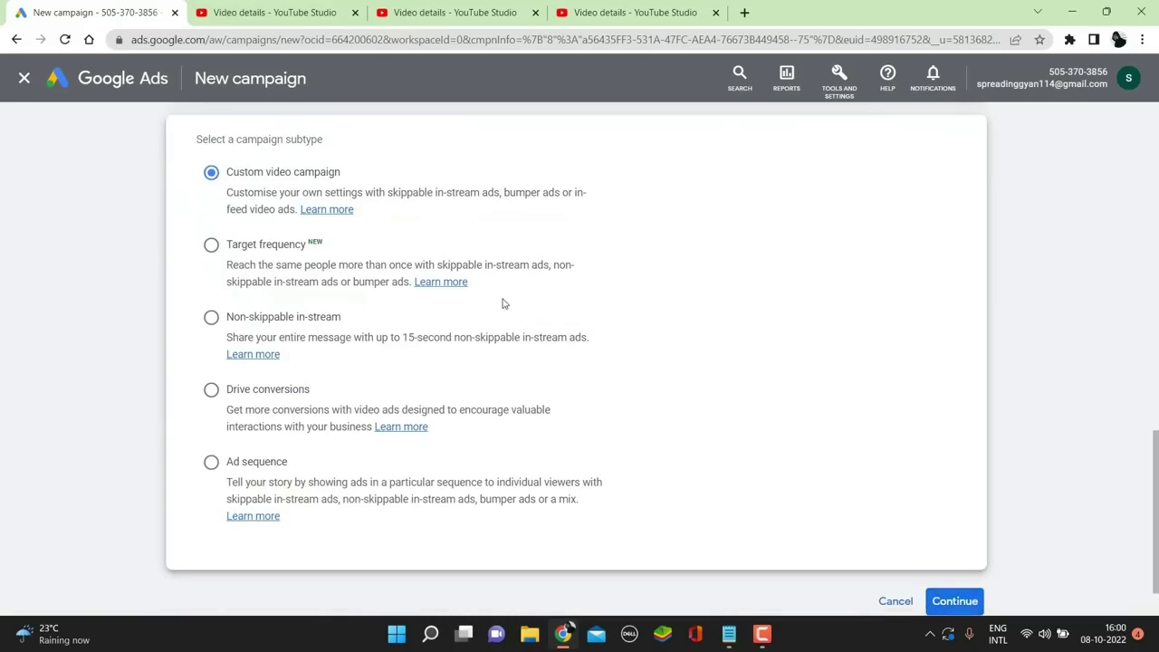
{"action": "left_click", "coordinate": [964, 603]}
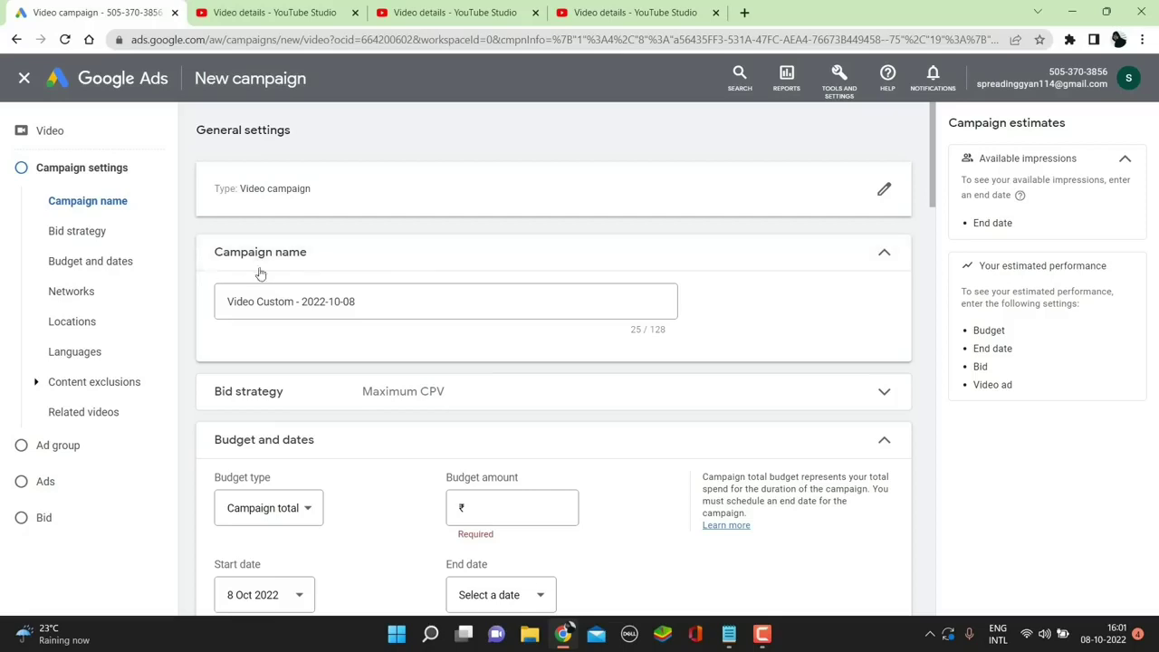
Clear the default campaign name in the general settings.
{"action": "left_click", "coordinate": [397, 302]}
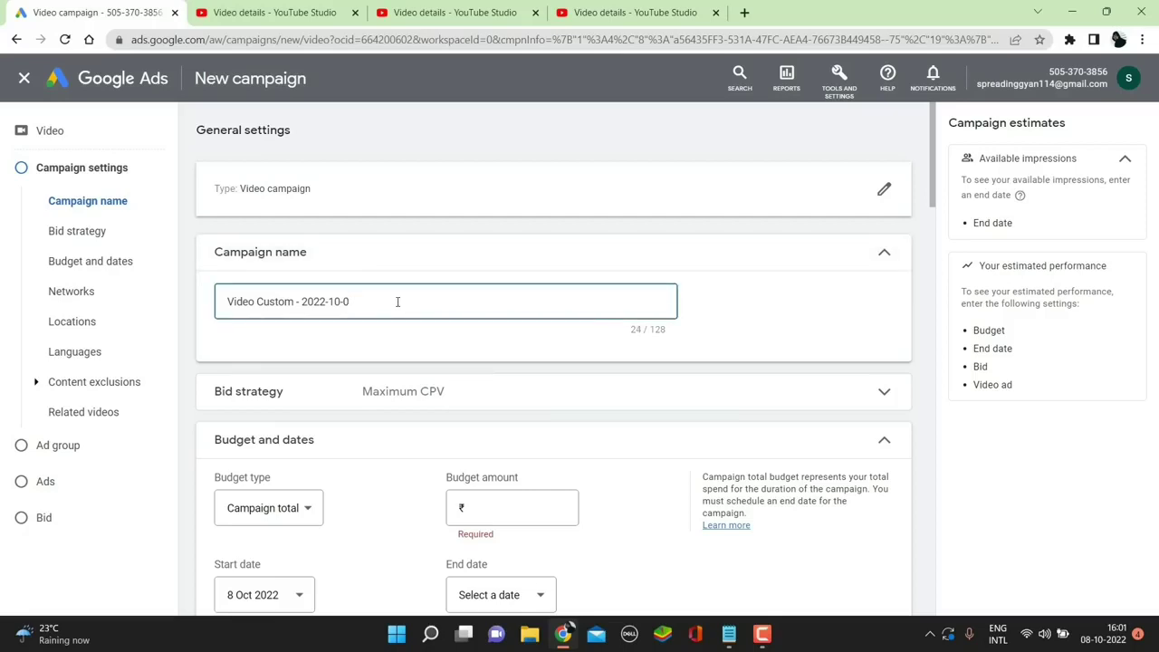
{"action": "key", "text": "ctrl+a"}
{"action": "key", "text": "BackSpace"}
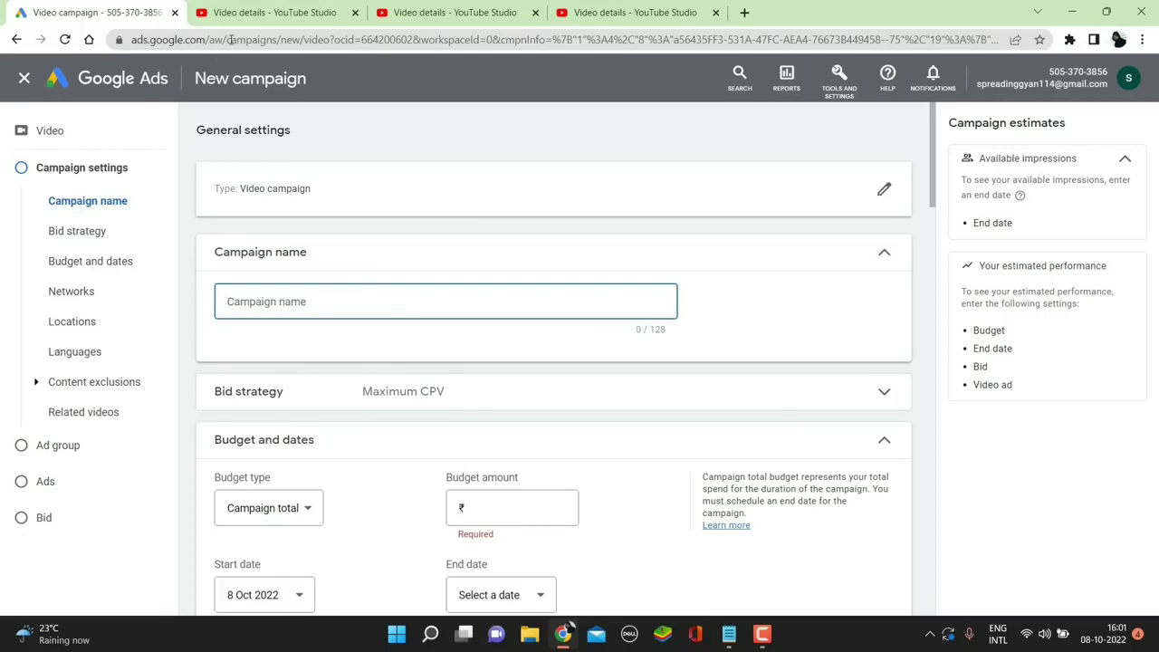
Switch to the last of the open YouTube Studio video pages and copy its full title, starting "Subscriber Kaise Badhaye".
{"action": "left_click", "coordinate": [285, 9]}
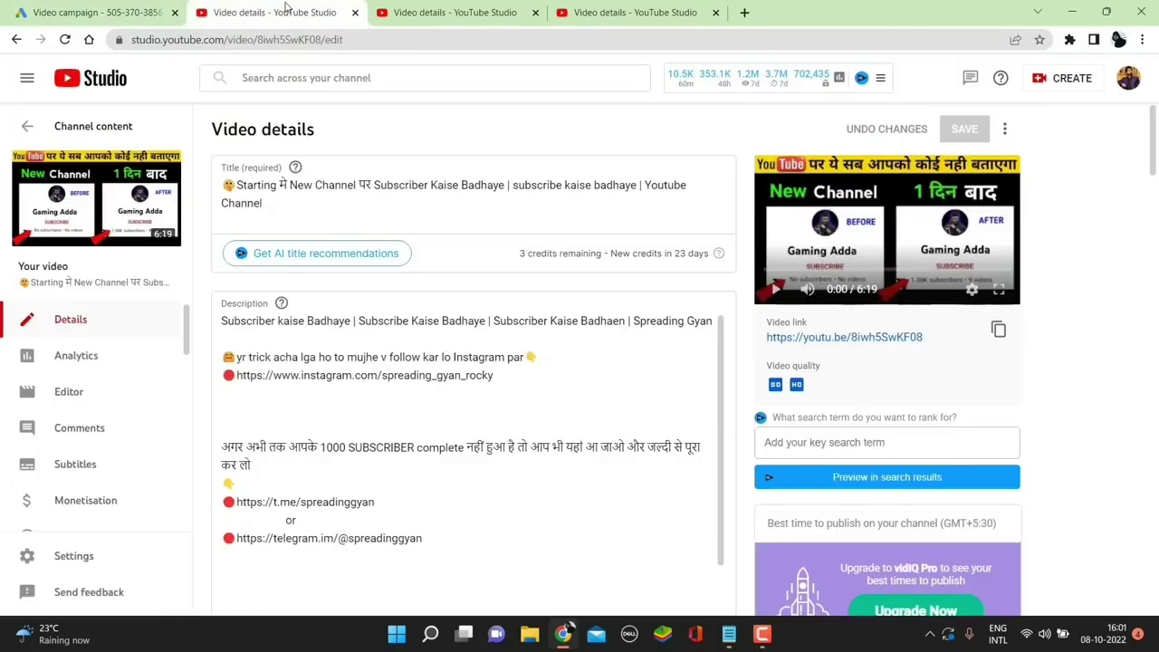
{"action": "left_click", "coordinate": [480, 13]}
{"action": "left_click", "coordinate": [649, 15]}
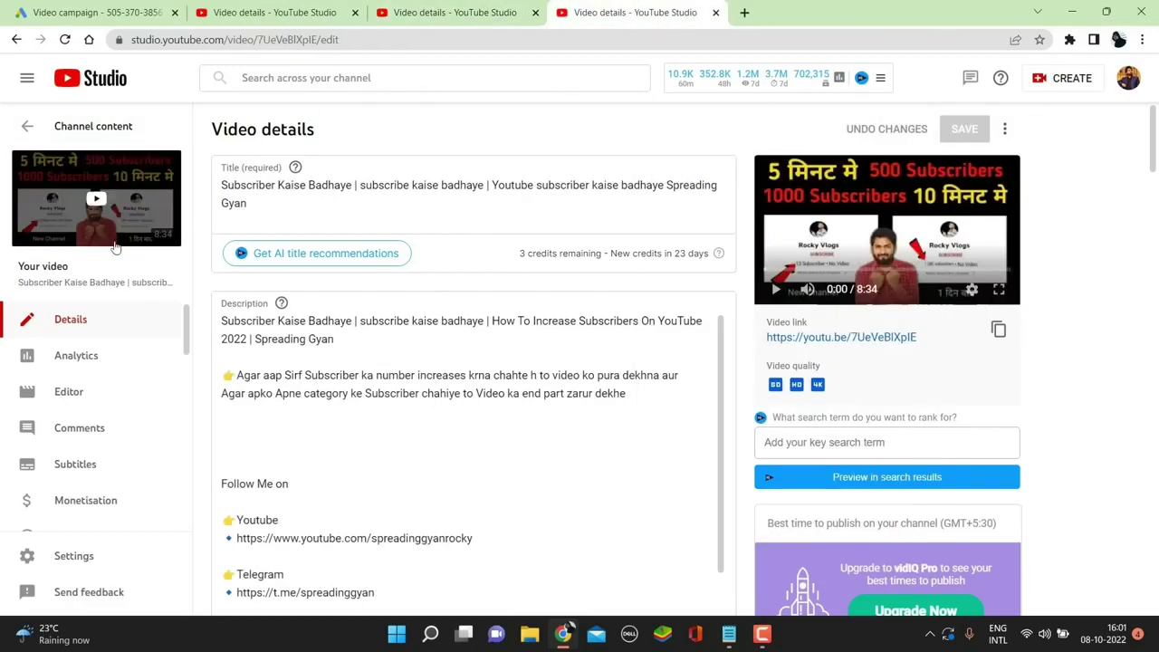
{"action": "left_click", "coordinate": [222, 186]}
{"action": "triple_click", "coordinate": [227, 185]}
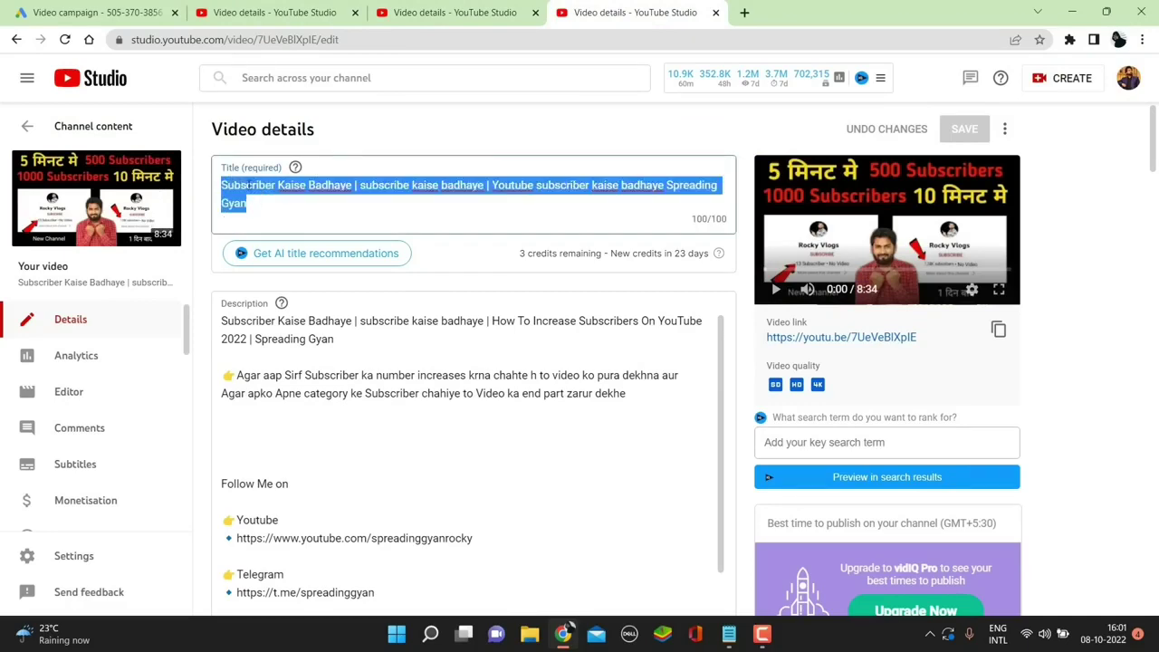
{"action": "right_click", "coordinate": [247, 186]}
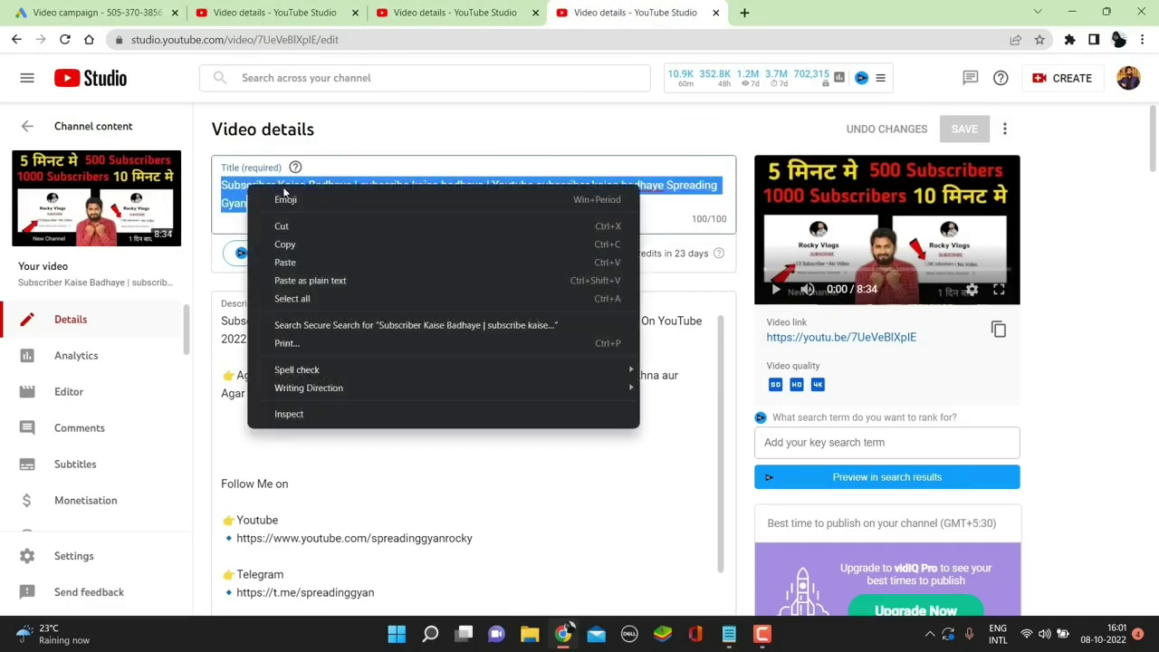
{"action": "left_click", "coordinate": [293, 244]}
Return to the Google Ads campaign and paste the copied video title as the campaign name.
{"action": "left_click", "coordinate": [127, 13]}
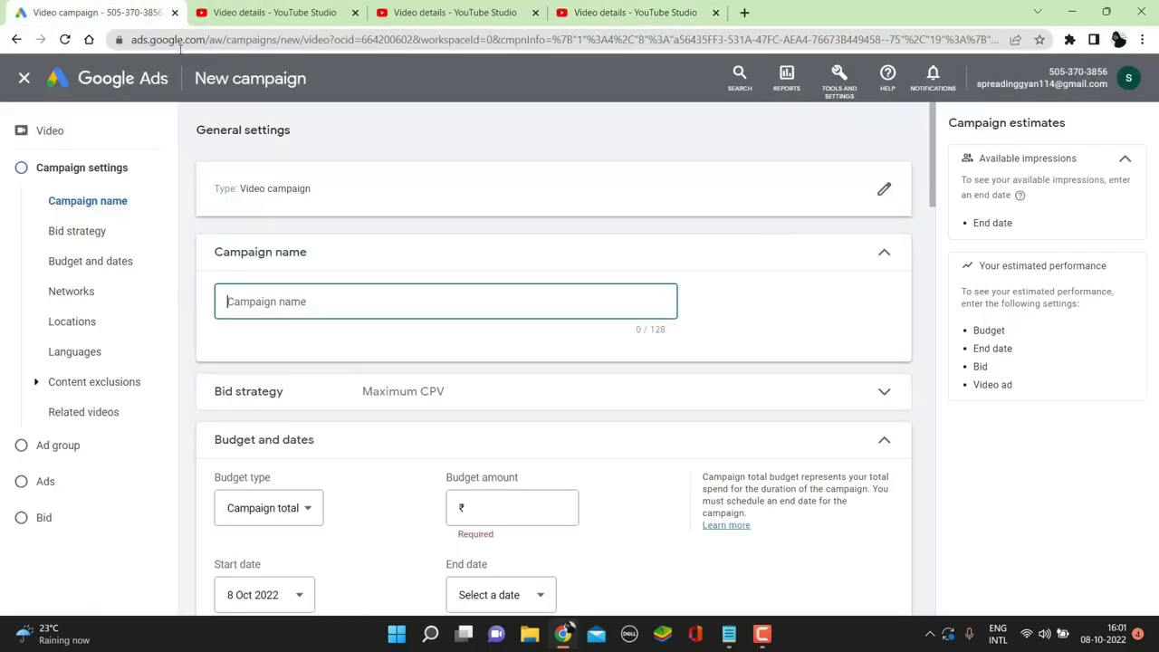
{"action": "right_click", "coordinate": [259, 302]}
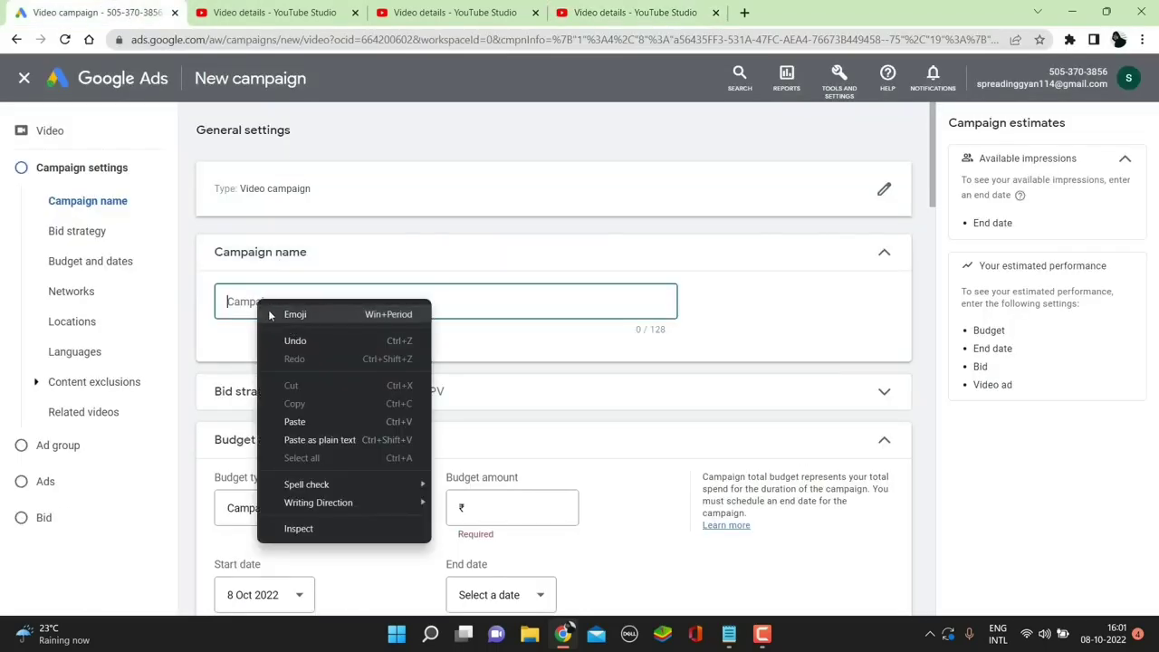
{"action": "left_click", "coordinate": [295, 421]}
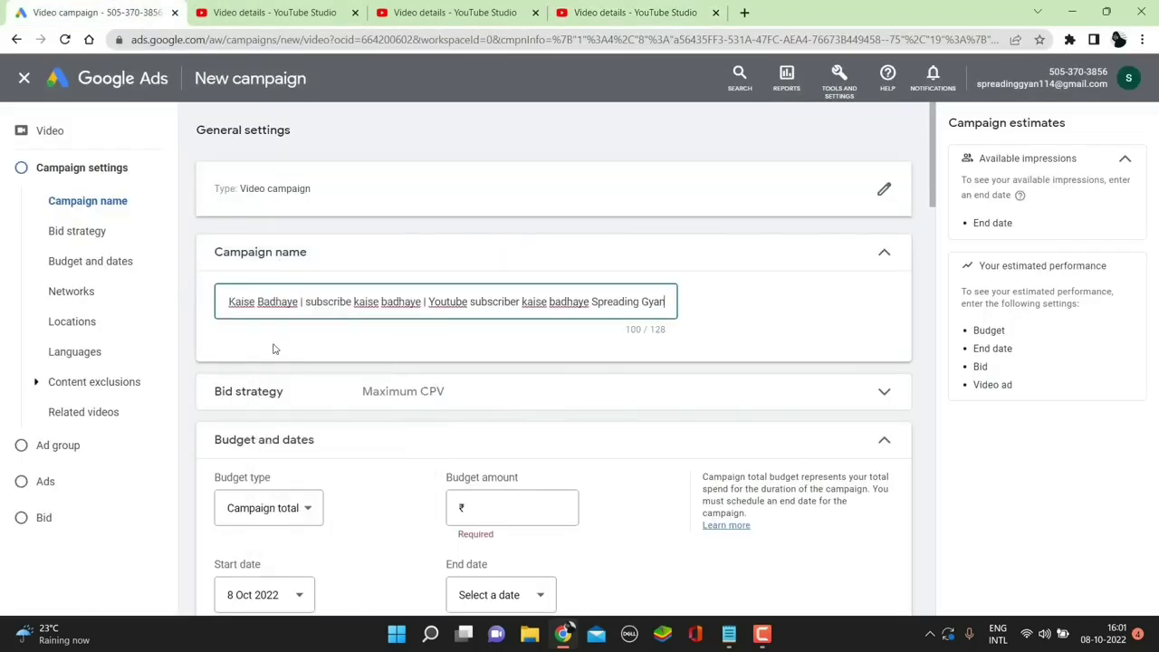
{"action": "left_click", "coordinate": [750, 318]}
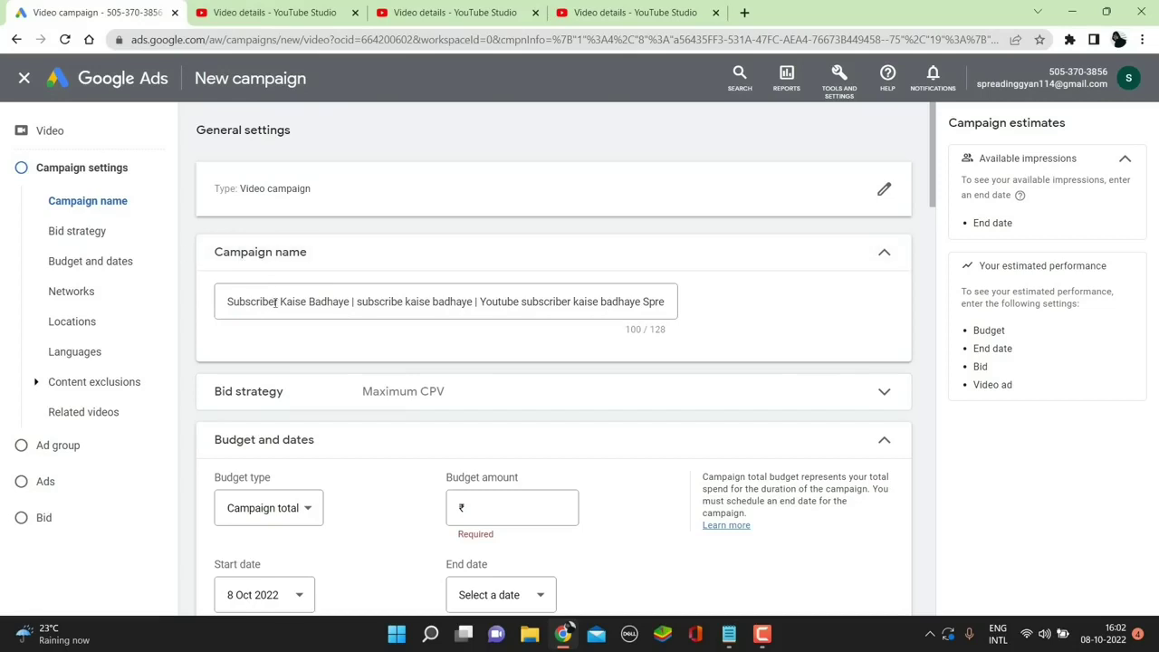
Expand the bid strategy settings and choose Maximum CPV as the bid strategy.
{"action": "scroll", "coordinate": [558, 300], "scroll_direction": "down", "scroll_amount": 1}
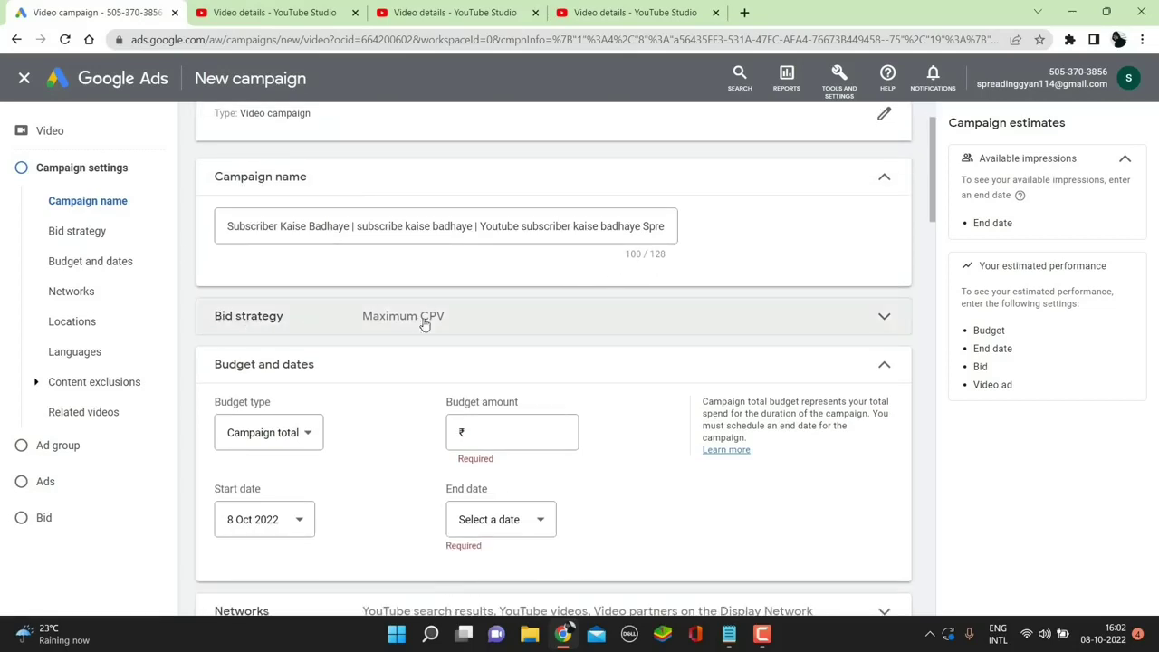
{"action": "left_click", "coordinate": [808, 323]}
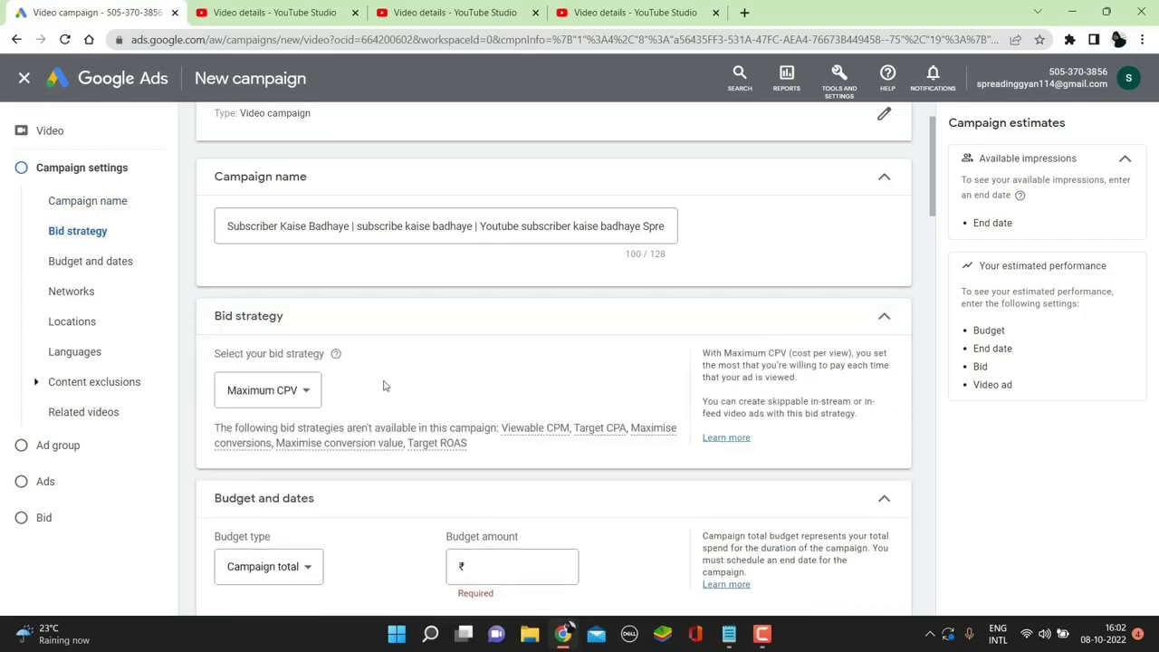
{"action": "scroll", "coordinate": [368, 377], "scroll_direction": "down", "scroll_amount": 1}
{"action": "scroll", "coordinate": [368, 377], "scroll_direction": "down", "scroll_amount": 2}
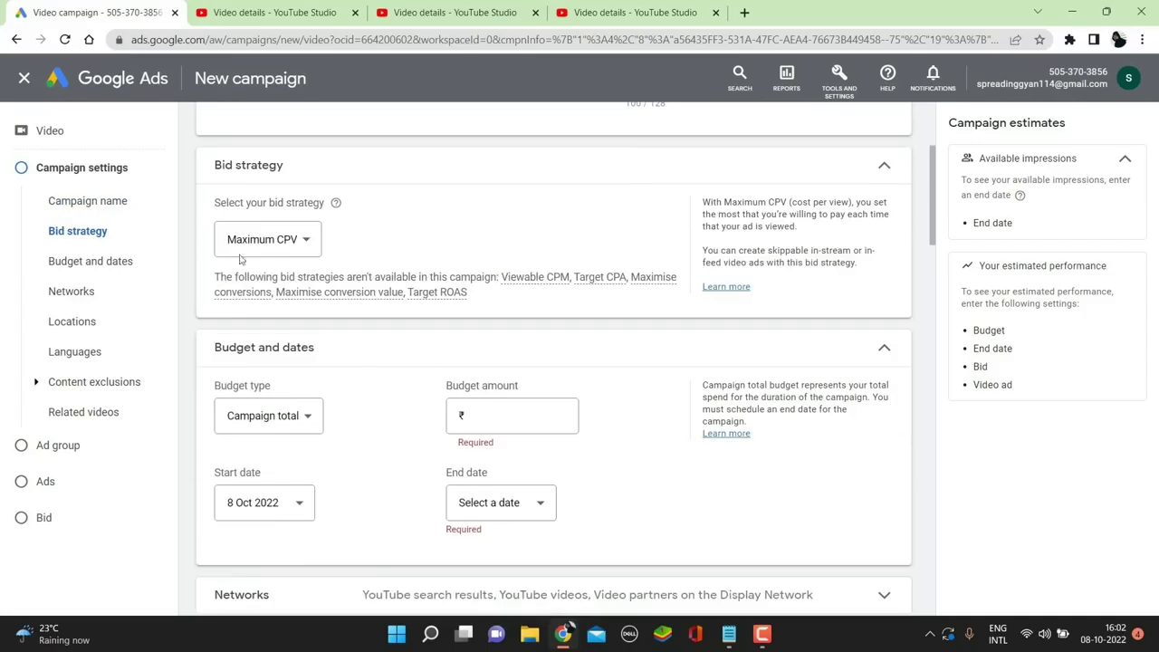
{"action": "left_click", "coordinate": [308, 242]}
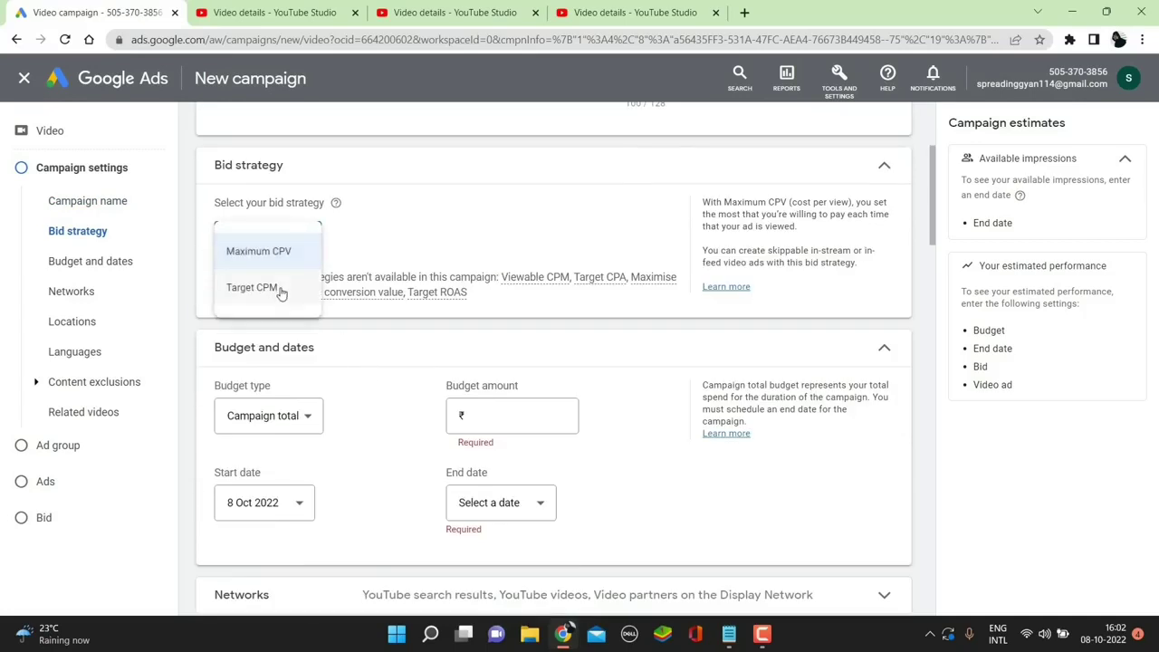
{"action": "left_click", "coordinate": [292, 240]}
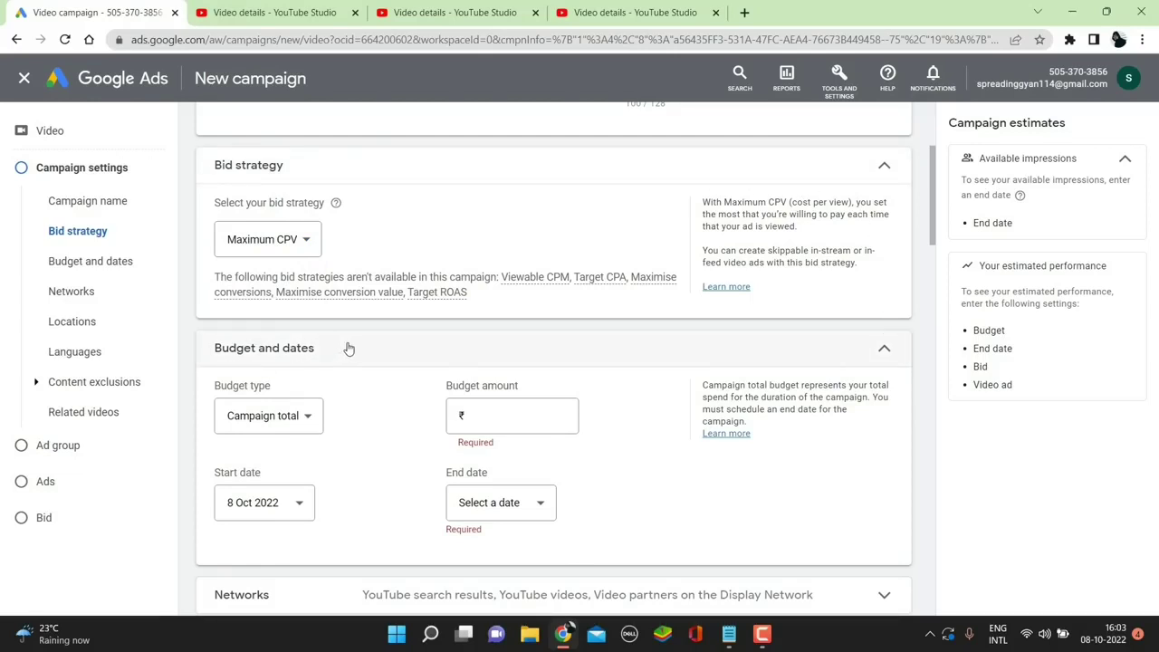
Set the budget type to Daily with a budget amount of ₹500.
{"action": "scroll", "coordinate": [347, 350], "scroll_direction": "down", "scroll_amount": 1}
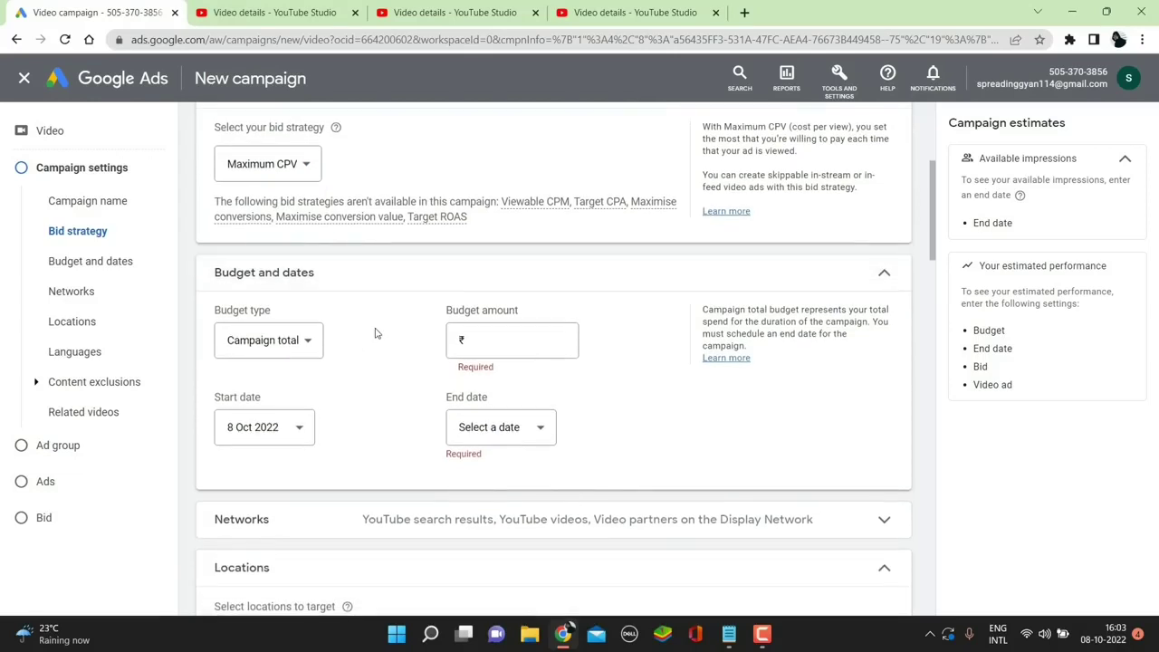
{"action": "left_click", "coordinate": [305, 342]}
{"action": "left_click", "coordinate": [250, 356]}
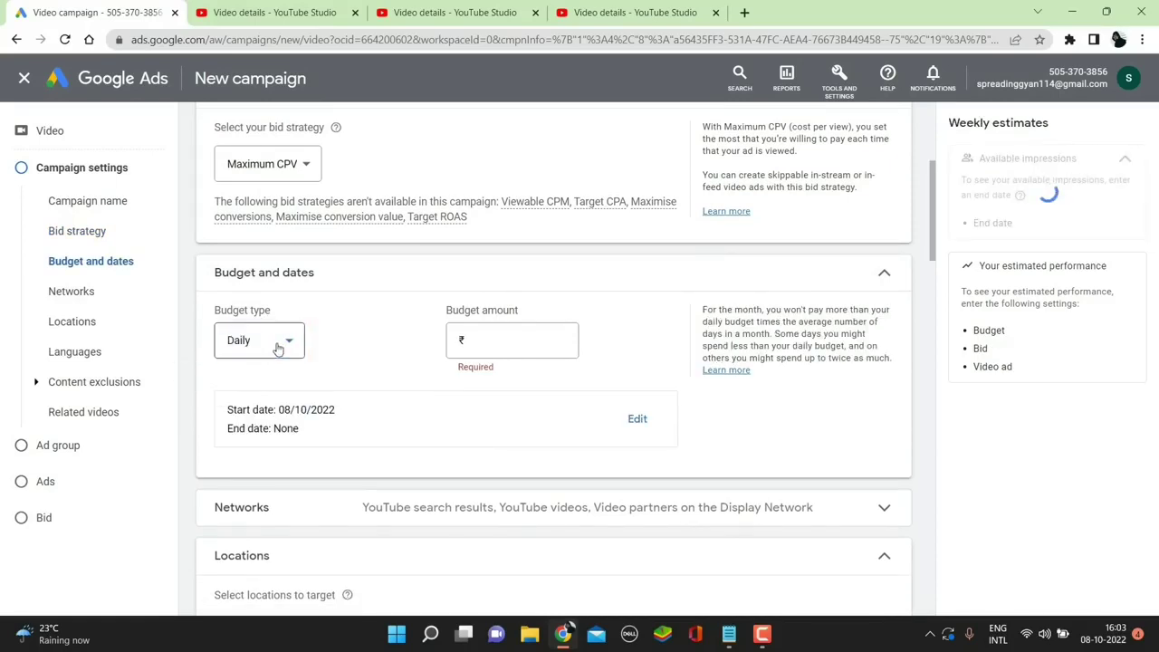
{"action": "left_click", "coordinate": [496, 344]}
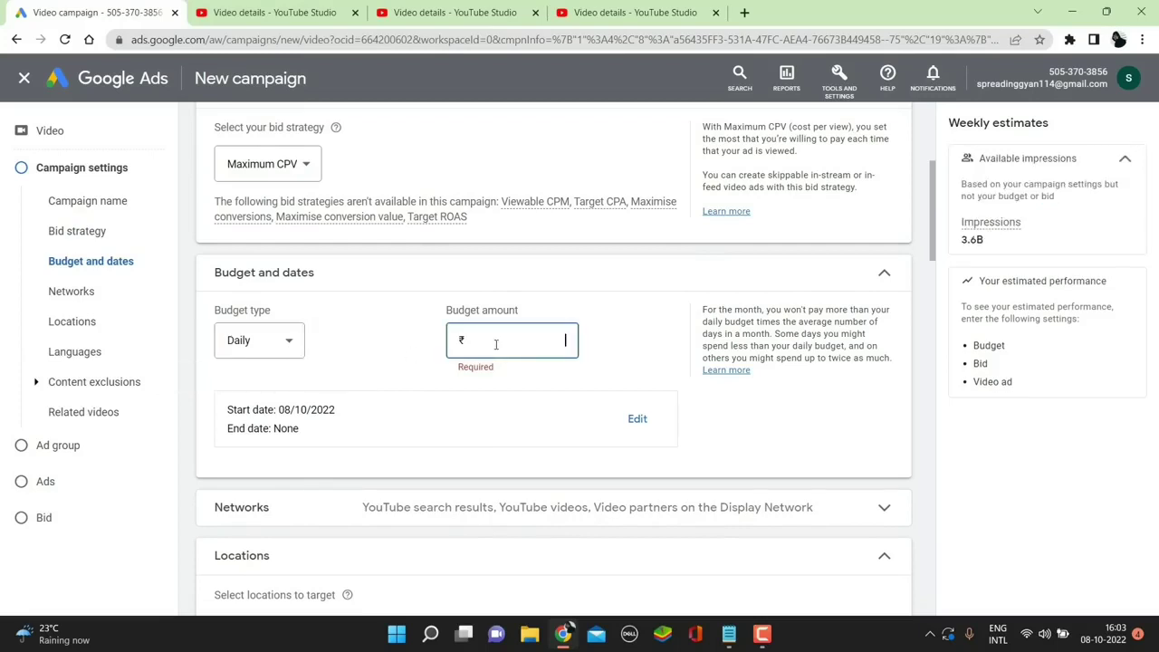
{"action": "type", "text": "500"}
Change the budget type to Campaign total and set the campaign's end date to 13 Oct 2022.
{"action": "left_click", "coordinate": [286, 344]}
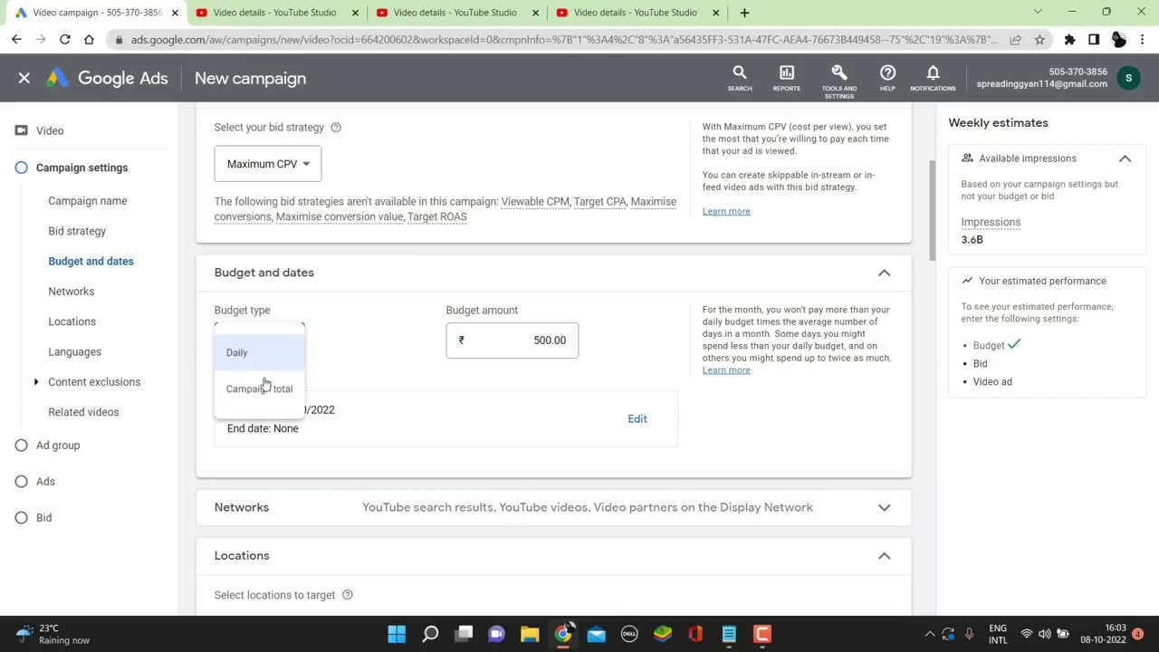
{"action": "left_click", "coordinate": [261, 391]}
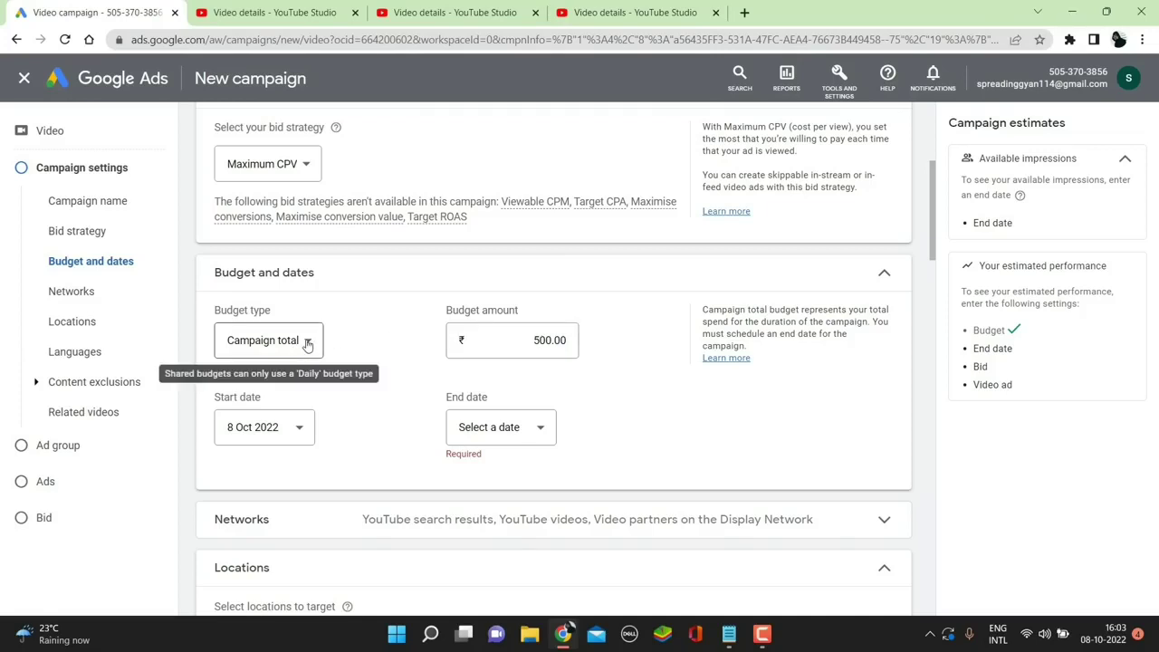
{"action": "left_click", "coordinate": [479, 341]}
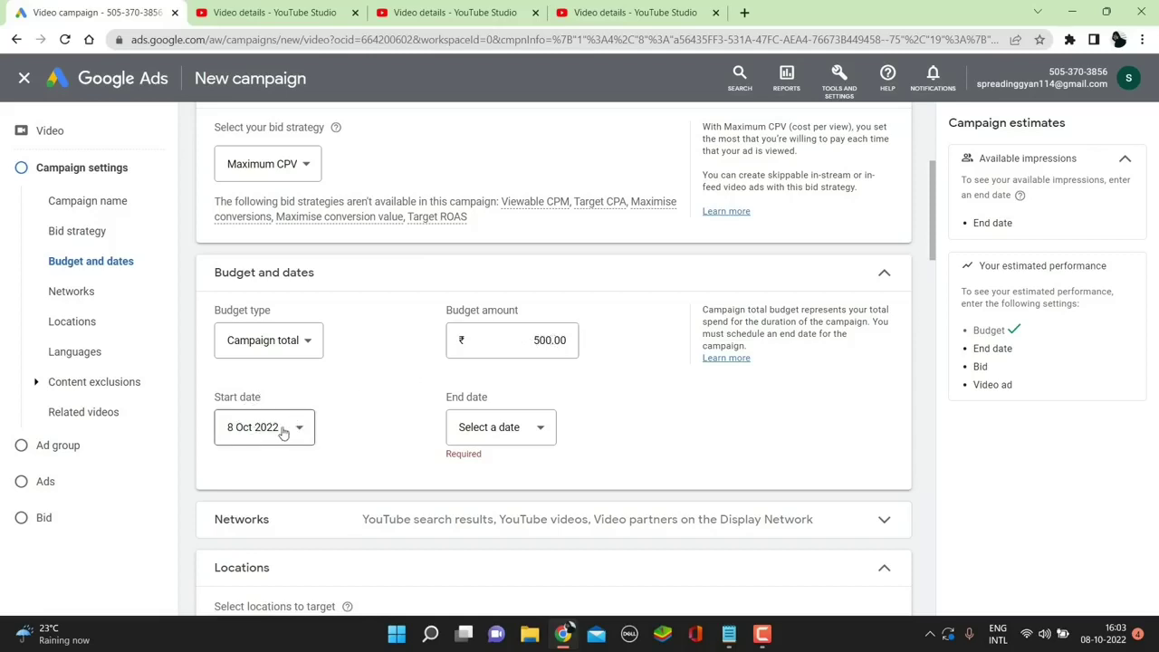
{"action": "left_click", "coordinate": [545, 430]}
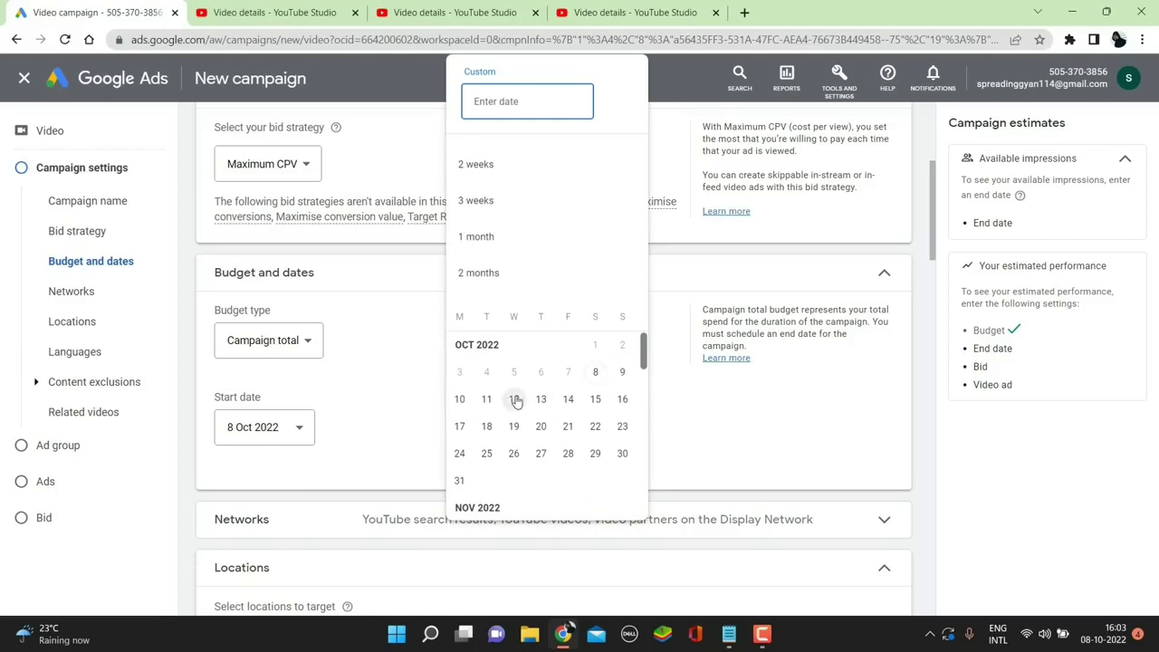
{"action": "left_click", "coordinate": [543, 400]}
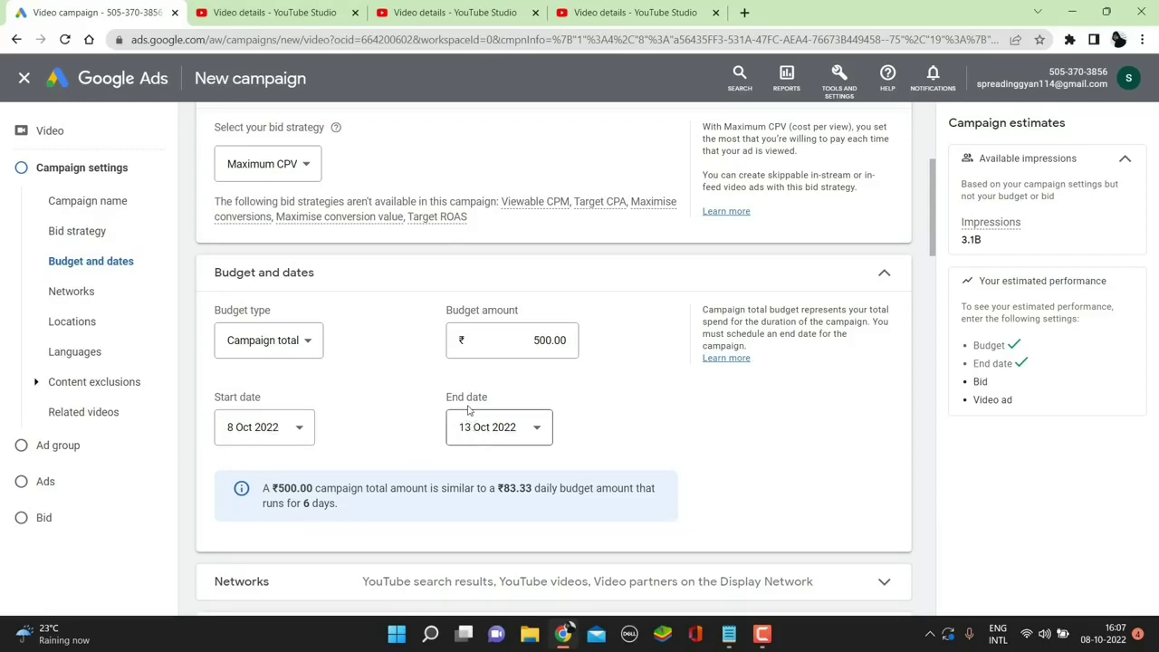
Set the campaign total budget amount to ₹1,000 and the end date to 17 Oct 2022.
{"action": "left_click", "coordinate": [541, 339]}
{"action": "key", "text": "Delete"}
{"action": "key", "text": "Delete"}
{"action": "key", "text": "BackSpace"}
{"action": "type", "text": "1000"}
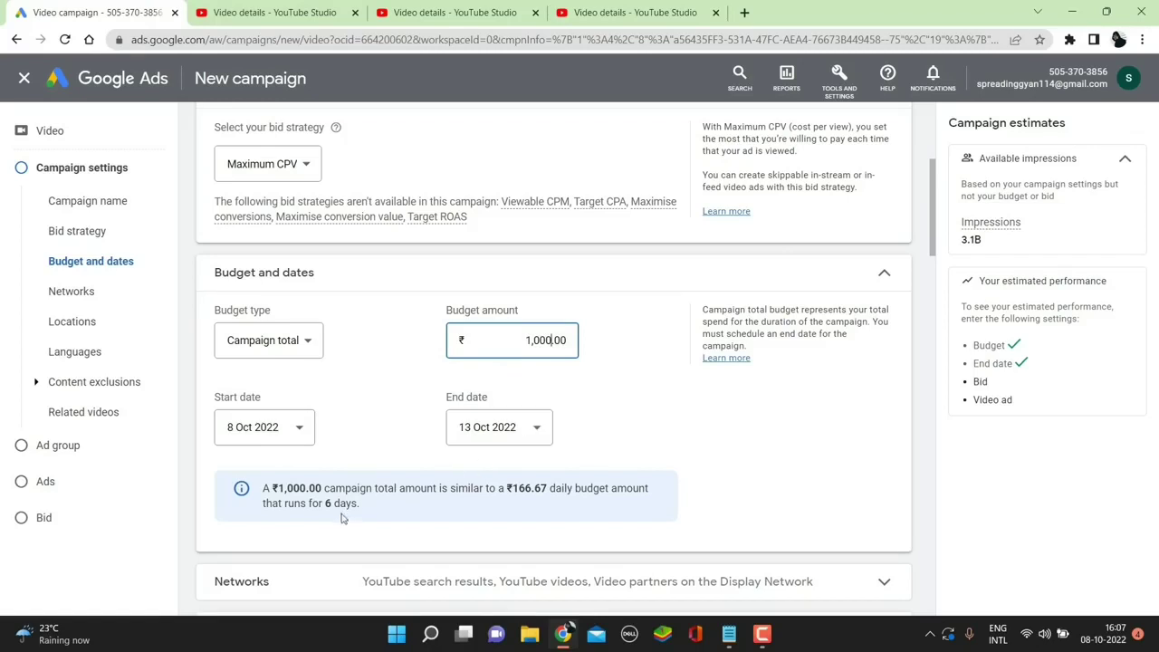
{"action": "left_click", "coordinate": [534, 430]}
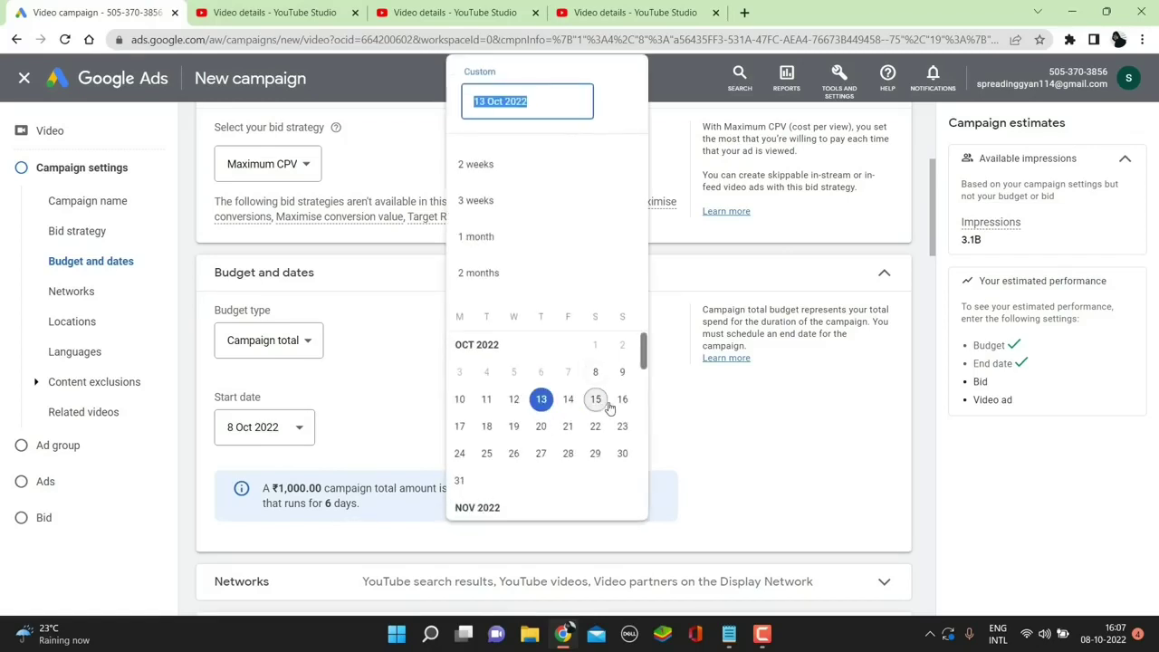
{"action": "left_click", "coordinate": [458, 429]}
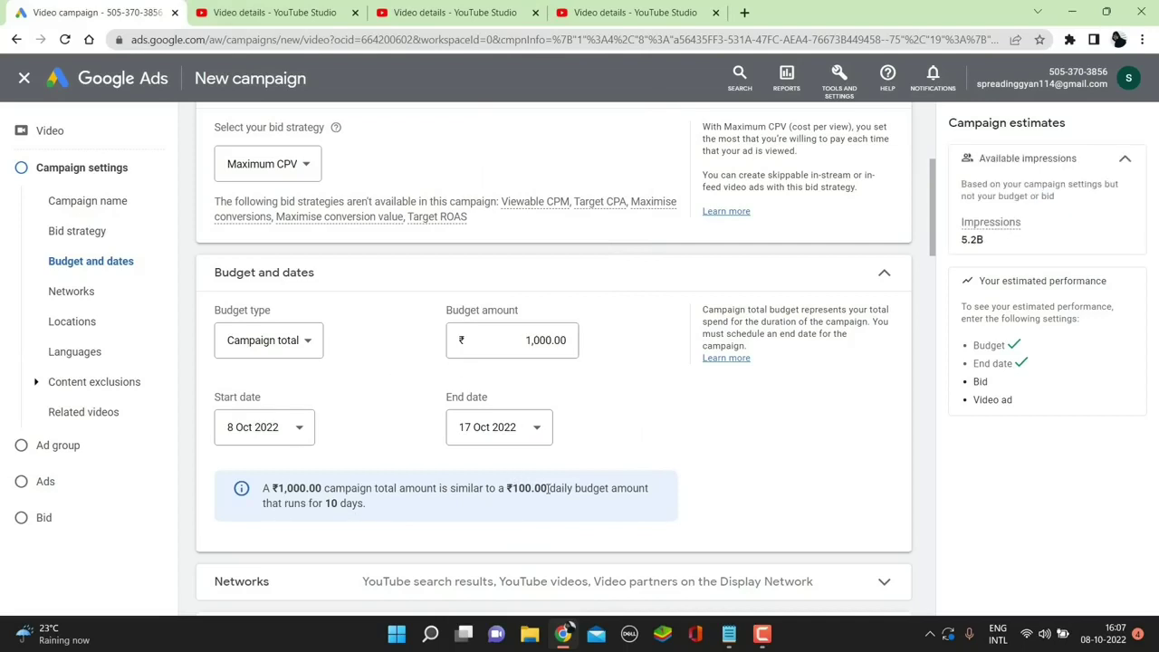
Expand the Networks settings, exclude Video partners on the Display Network, and collapse the section.
{"action": "scroll", "coordinate": [730, 393], "scroll_direction": "down", "scroll_amount": 2}
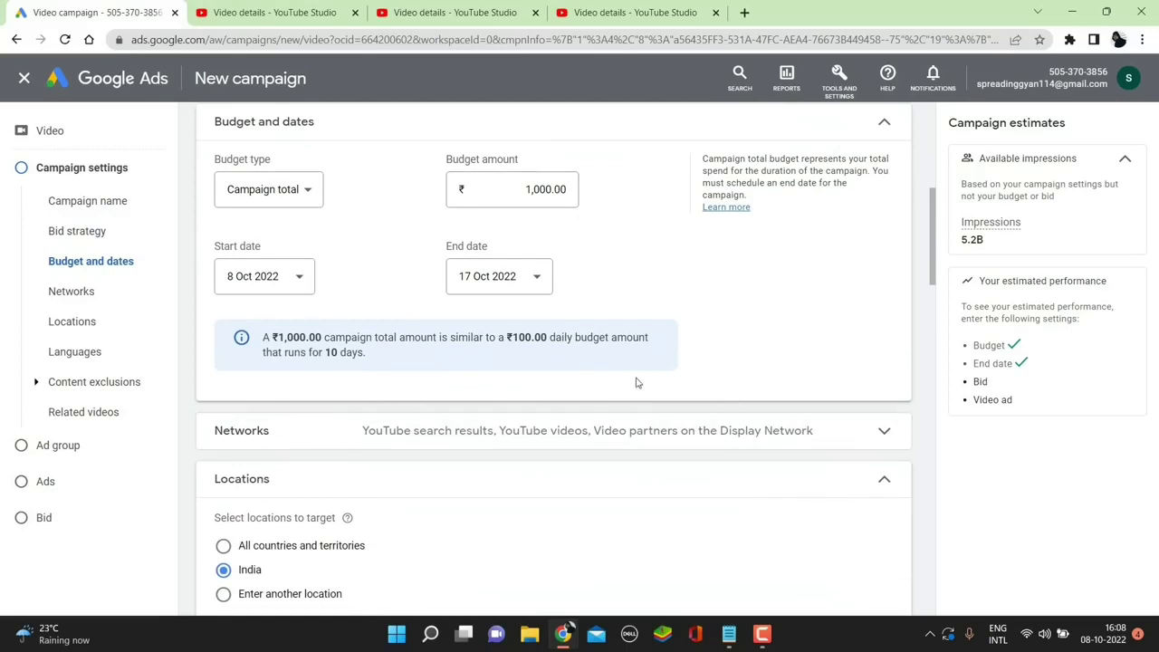
{"action": "scroll", "coordinate": [632, 383], "scroll_direction": "down", "scroll_amount": 2}
{"action": "left_click", "coordinate": [319, 286]}
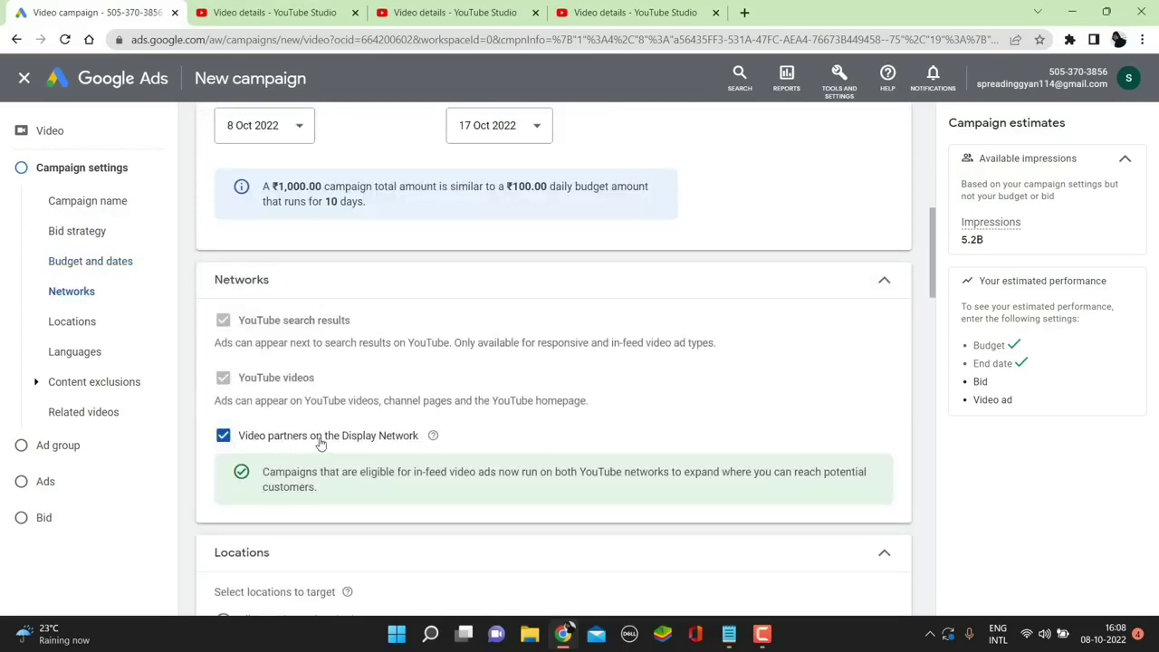
{"action": "left_click", "coordinate": [222, 437]}
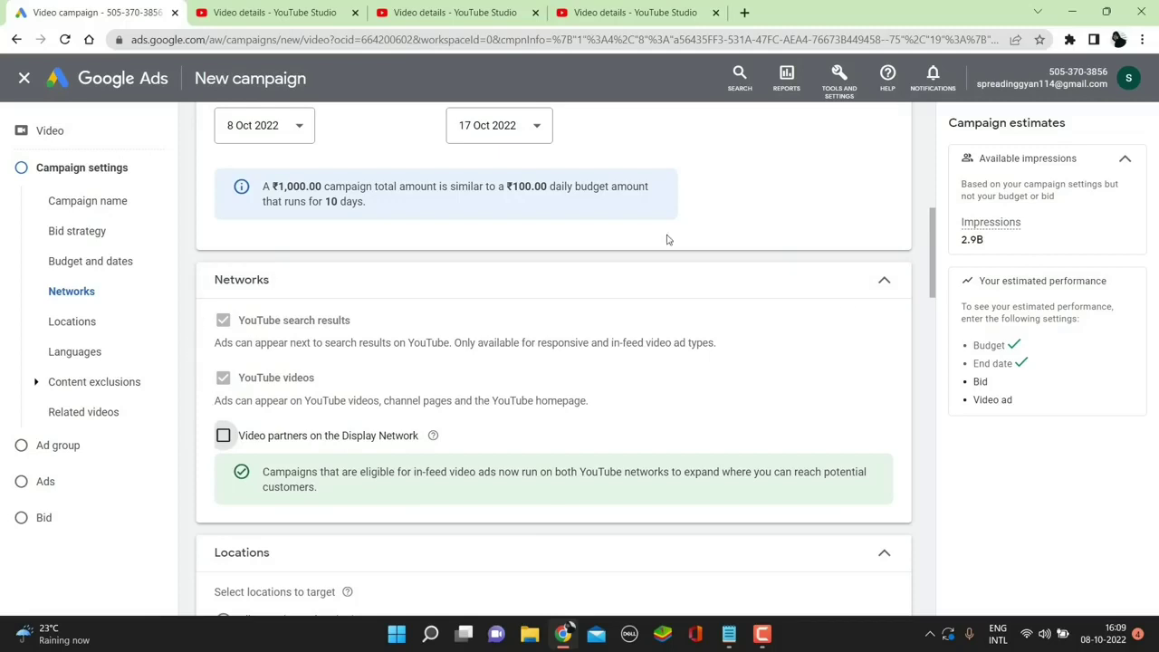
{"action": "left_click", "coordinate": [853, 278]}
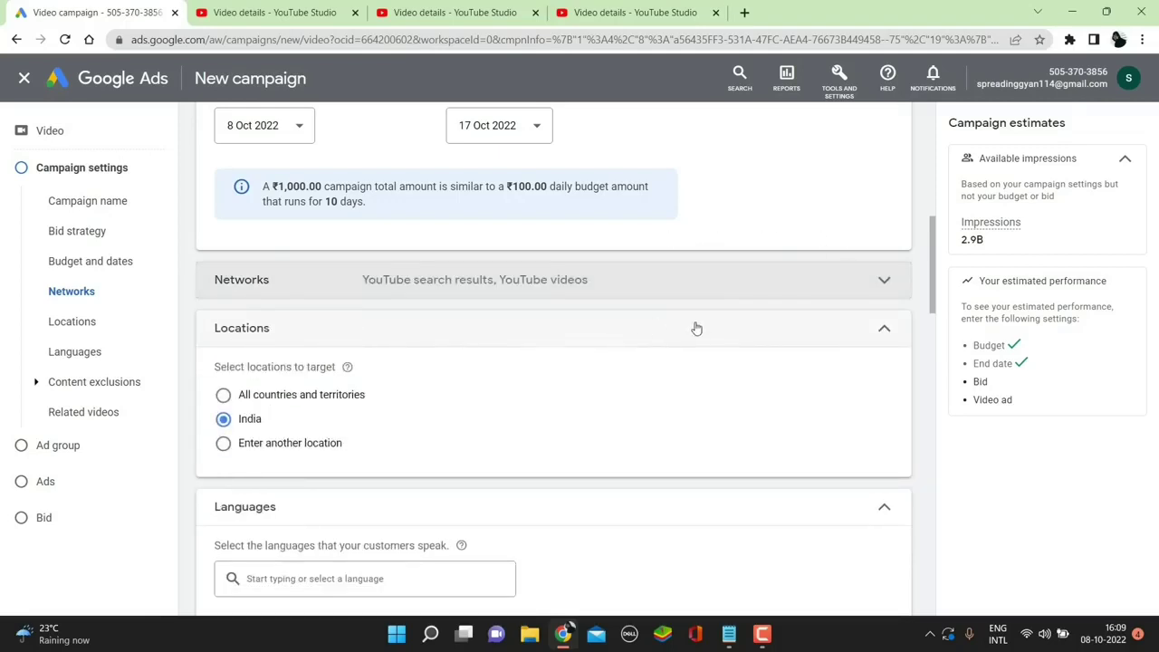
Switch location targeting to custom locations and target the countries India and Nepal.
{"action": "scroll", "coordinate": [683, 347], "scroll_direction": "down", "scroll_amount": 1}
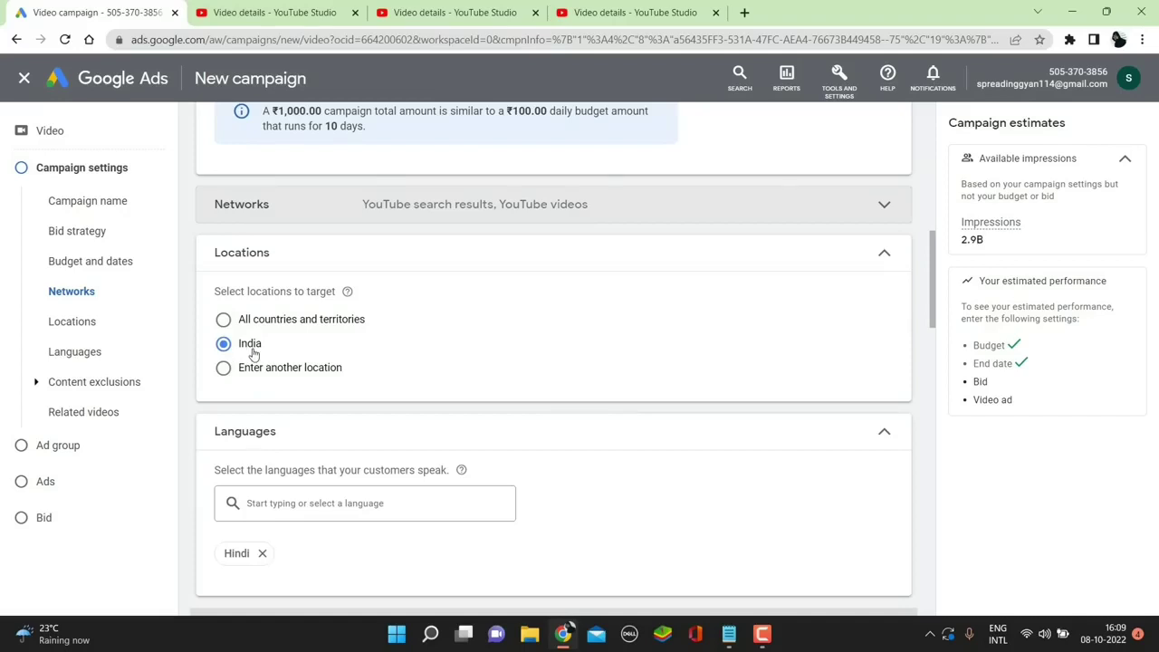
{"action": "left_click", "coordinate": [223, 368]}
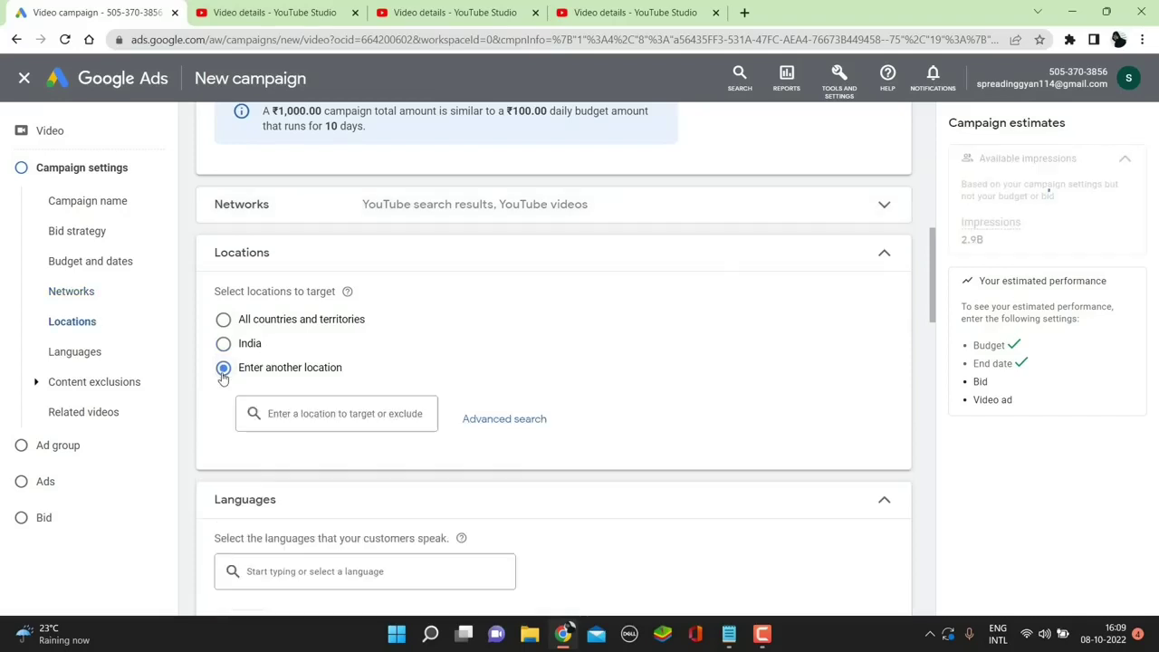
{"action": "left_click", "coordinate": [297, 411]}
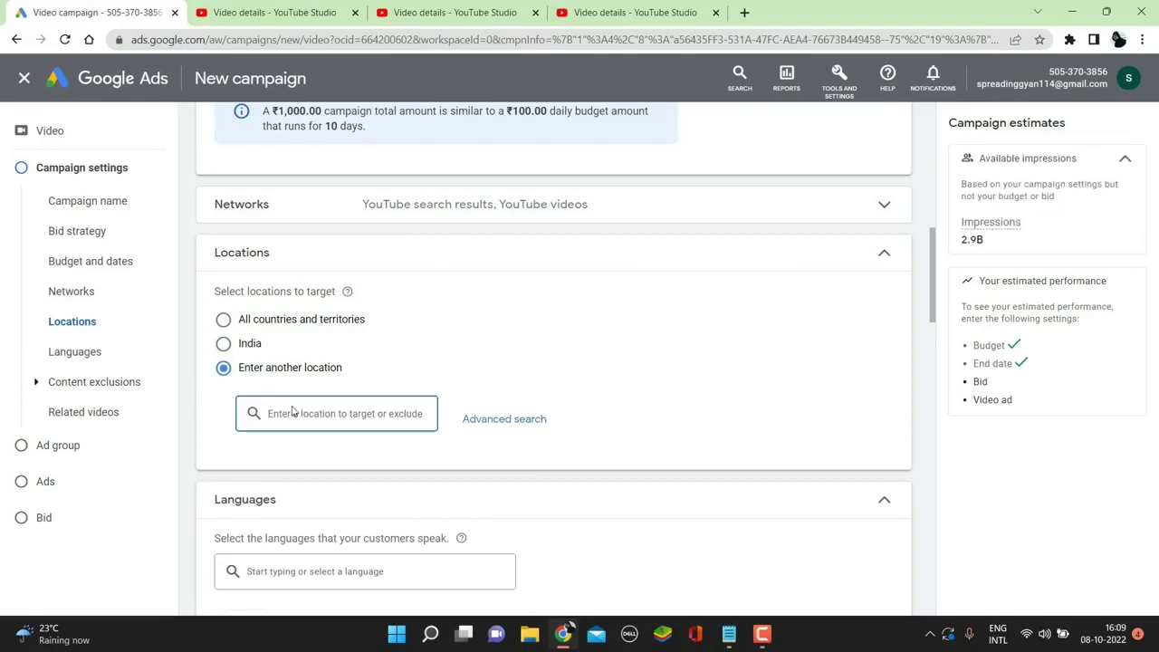
{"action": "type", "text": "nepal"}
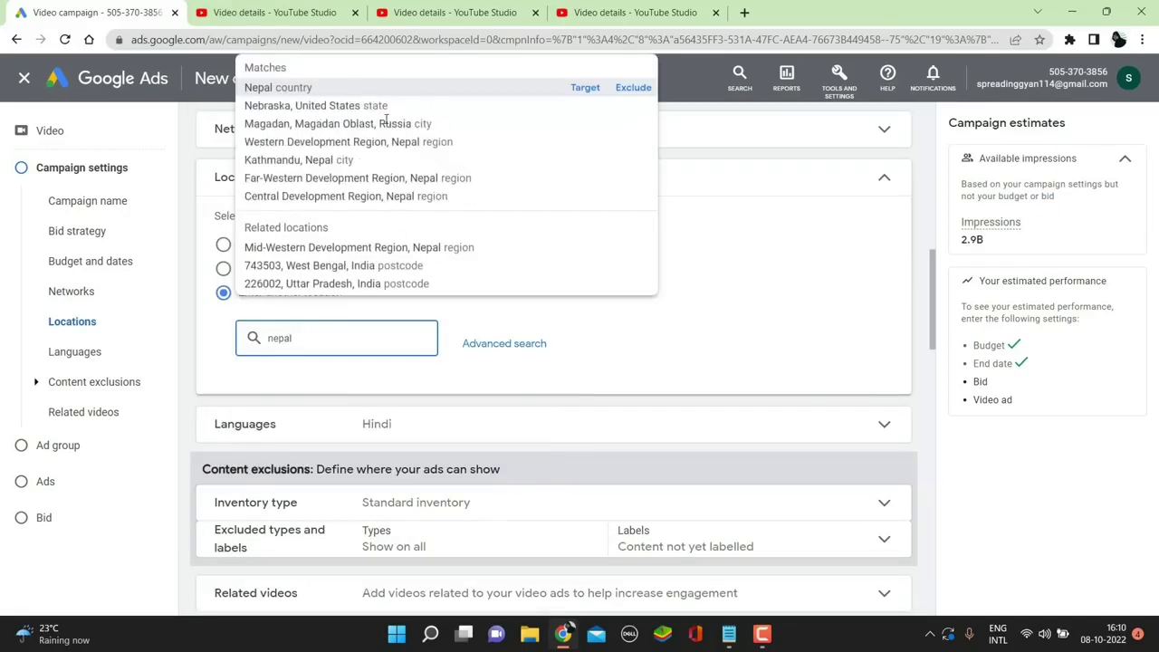
{"action": "left_click", "coordinate": [582, 88]}
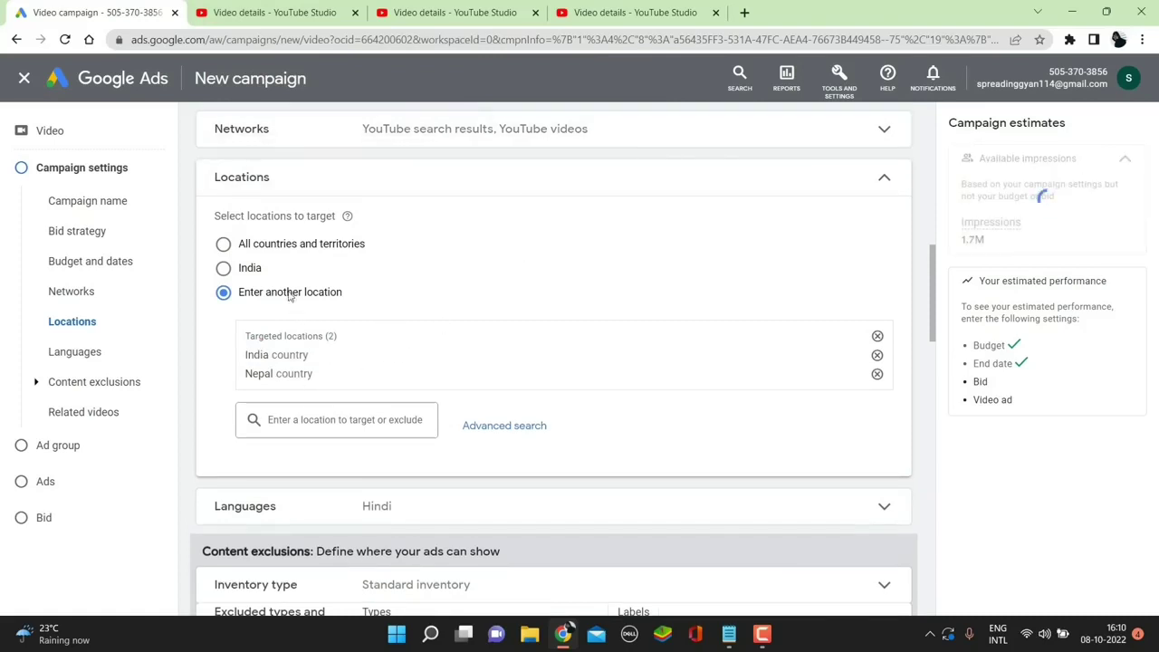
Set the inventory type under the content exclusions to Expanded inventory.
{"action": "scroll", "coordinate": [417, 290], "scroll_direction": "down", "scroll_amount": 1}
{"action": "scroll", "coordinate": [548, 349], "scroll_direction": "down", "scroll_amount": 1}
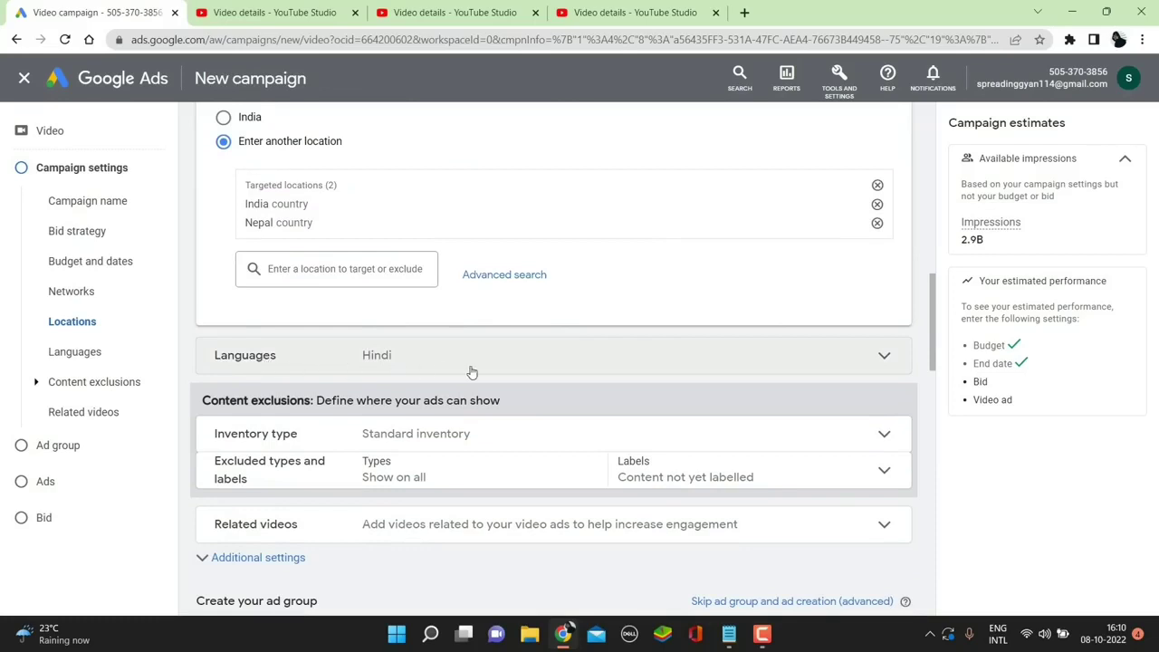
{"action": "scroll", "coordinate": [647, 357], "scroll_direction": "down", "scroll_amount": 2}
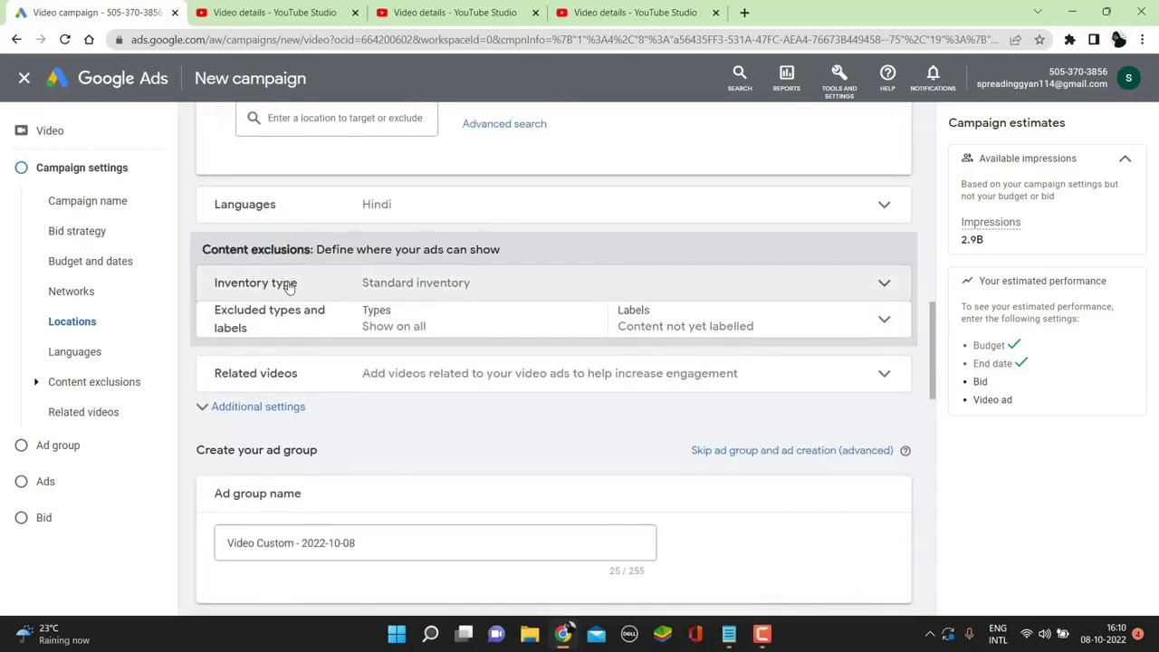
{"action": "left_click", "coordinate": [515, 284]}
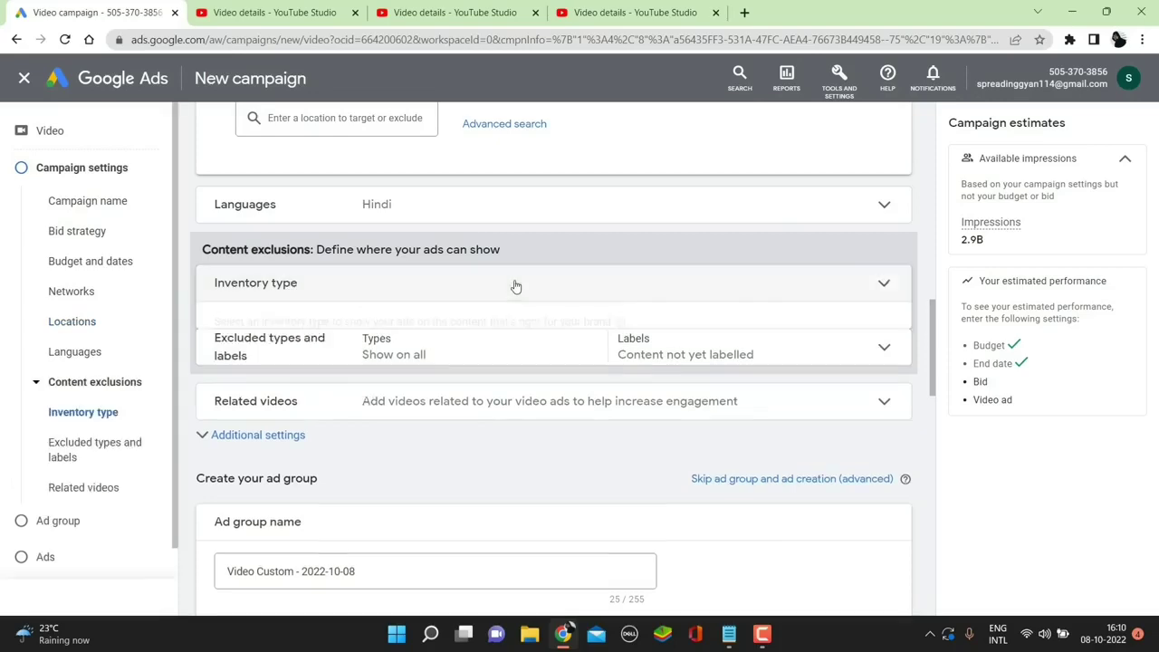
{"action": "scroll", "coordinate": [518, 305], "scroll_direction": "down", "scroll_amount": 1}
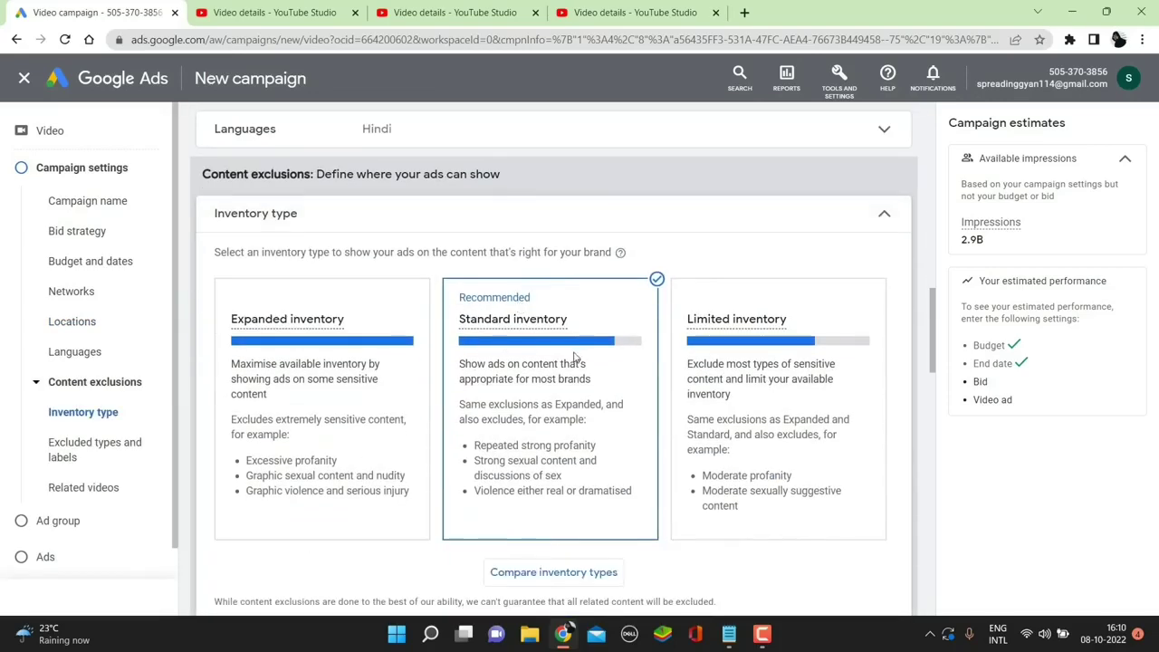
{"action": "scroll", "coordinate": [541, 314], "scroll_direction": "down", "scroll_amount": 2}
{"action": "left_click", "coordinate": [362, 288]}
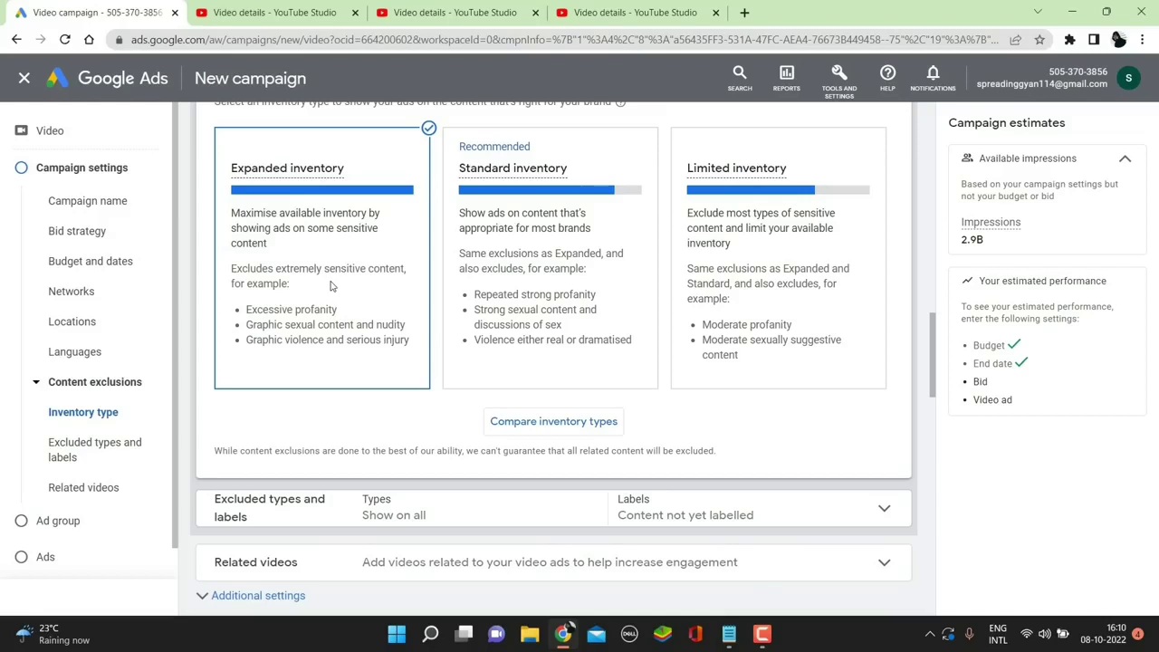
Exclude Embedded YouTube videos and Live streaming videos as content types, and clear the Content not yet labelled exclusion.
{"action": "scroll", "coordinate": [331, 288], "scroll_direction": "down", "scroll_amount": 1}
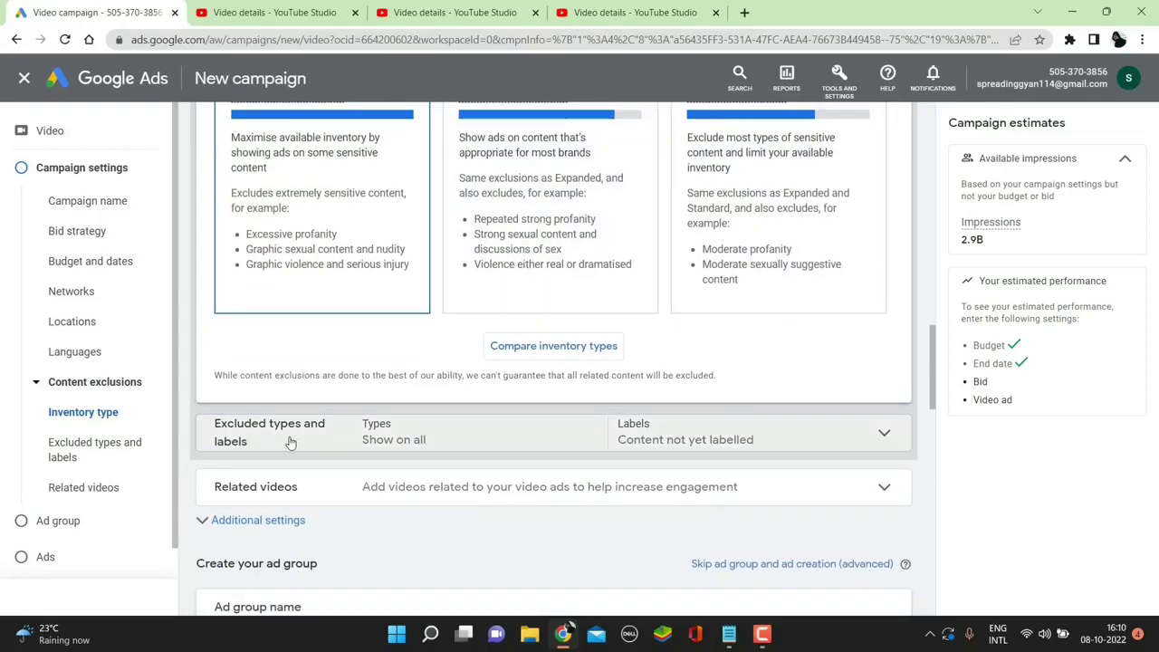
{"action": "left_click", "coordinate": [451, 437]}
{"action": "scroll", "coordinate": [458, 429], "scroll_direction": "down", "scroll_amount": 2}
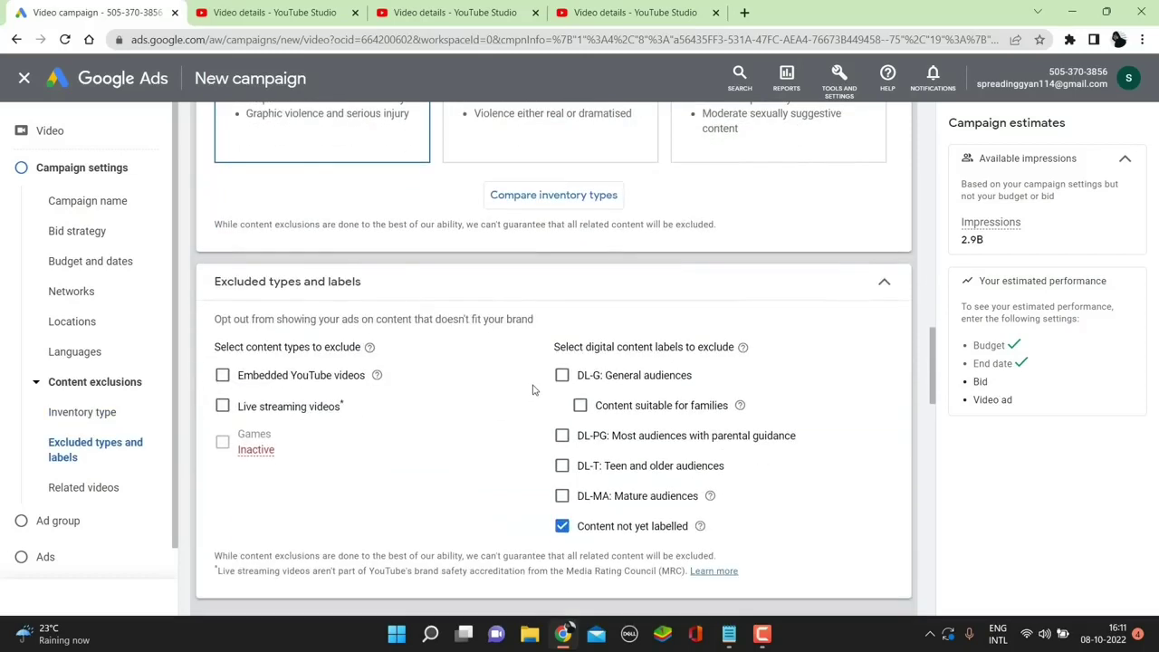
{"action": "scroll", "coordinate": [507, 380], "scroll_direction": "down", "scroll_amount": 1}
{"action": "left_click", "coordinate": [222, 299]}
{"action": "left_click", "coordinate": [223, 329]}
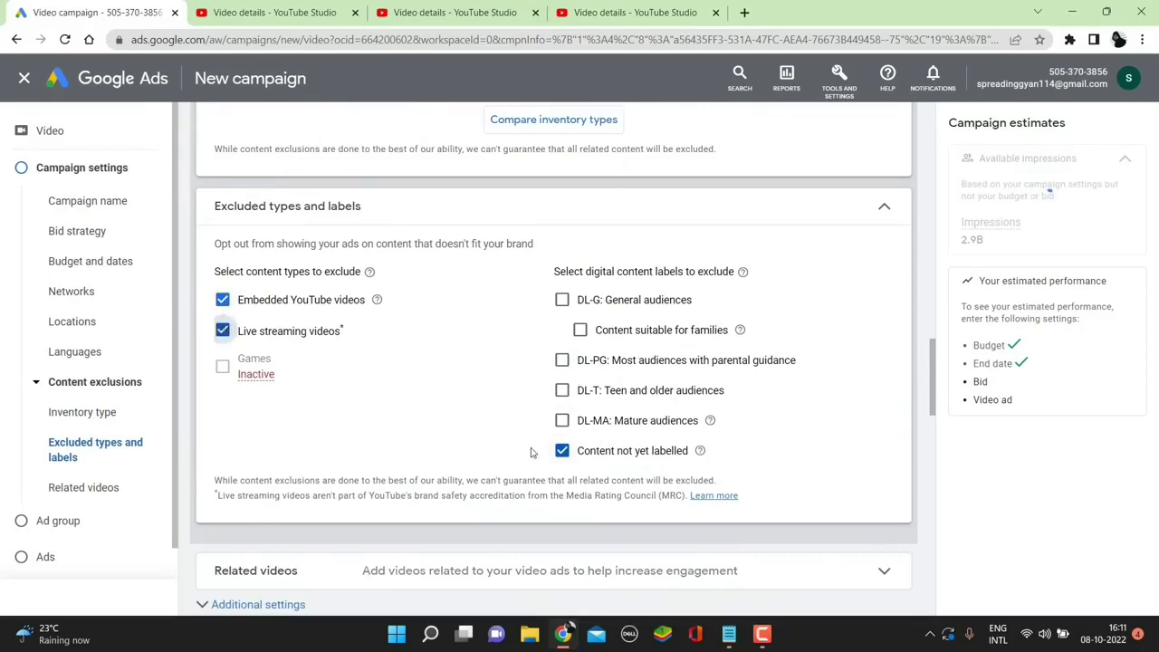
{"action": "left_click", "coordinate": [561, 450]}
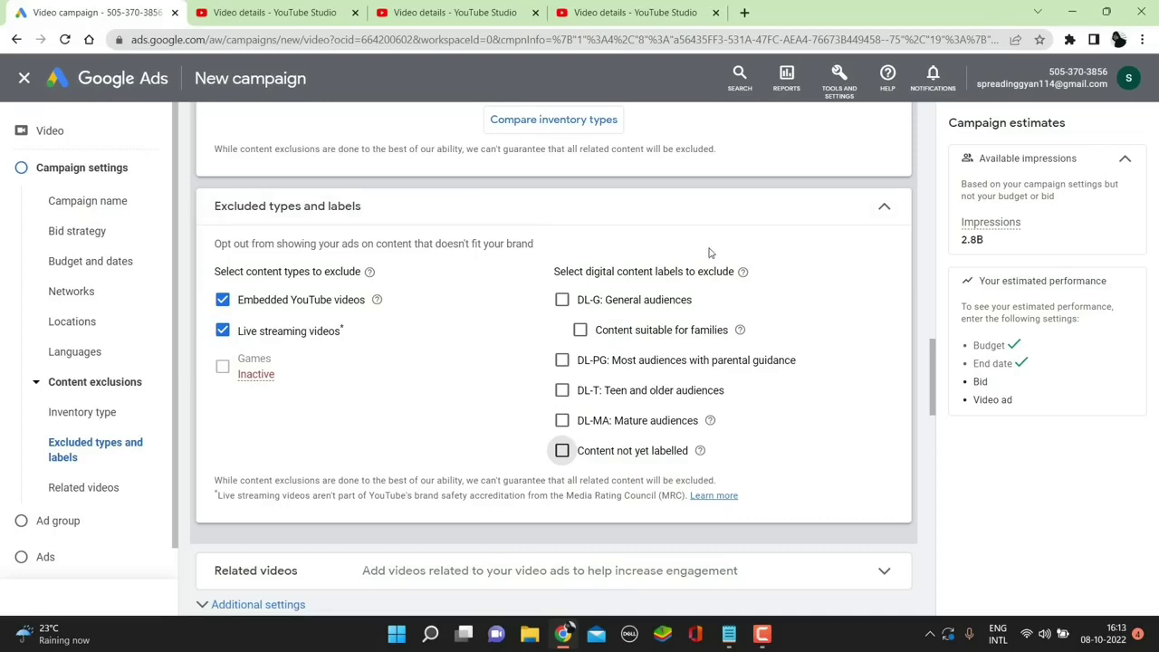
Start adding related videos and add the "Subscriber Kaise Badhaye | subscribe kaise badhaye" video using its link copied from the middle YouTube Studio page.
{"action": "scroll", "coordinate": [688, 283], "scroll_direction": "down", "scroll_amount": 3}
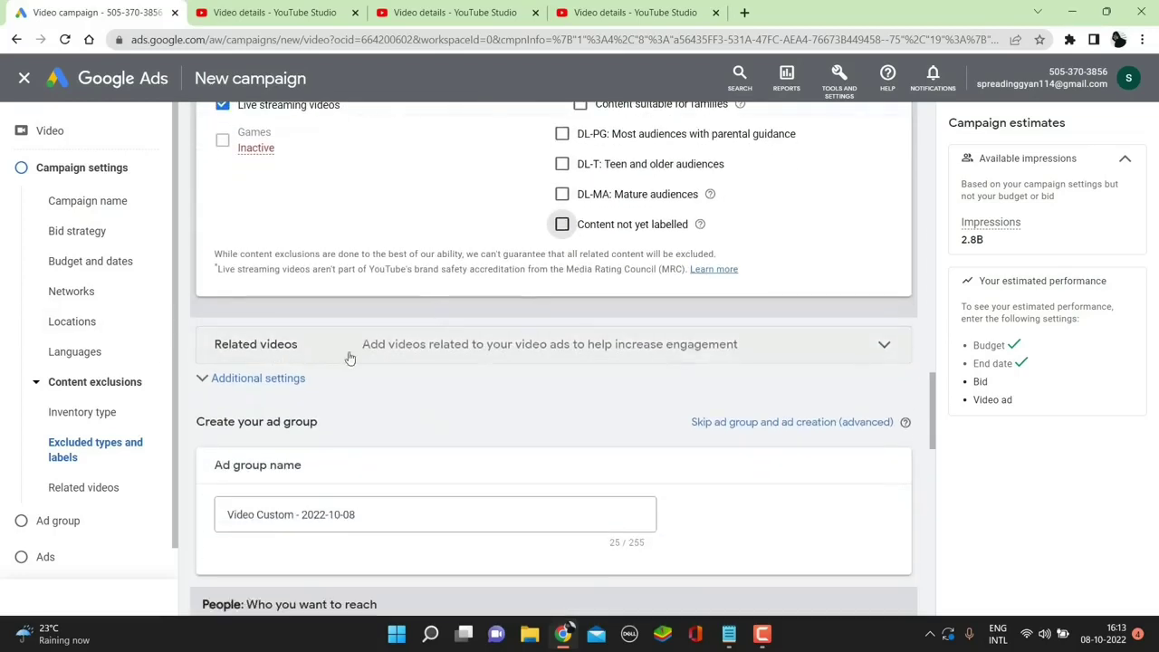
{"action": "left_click", "coordinate": [592, 345]}
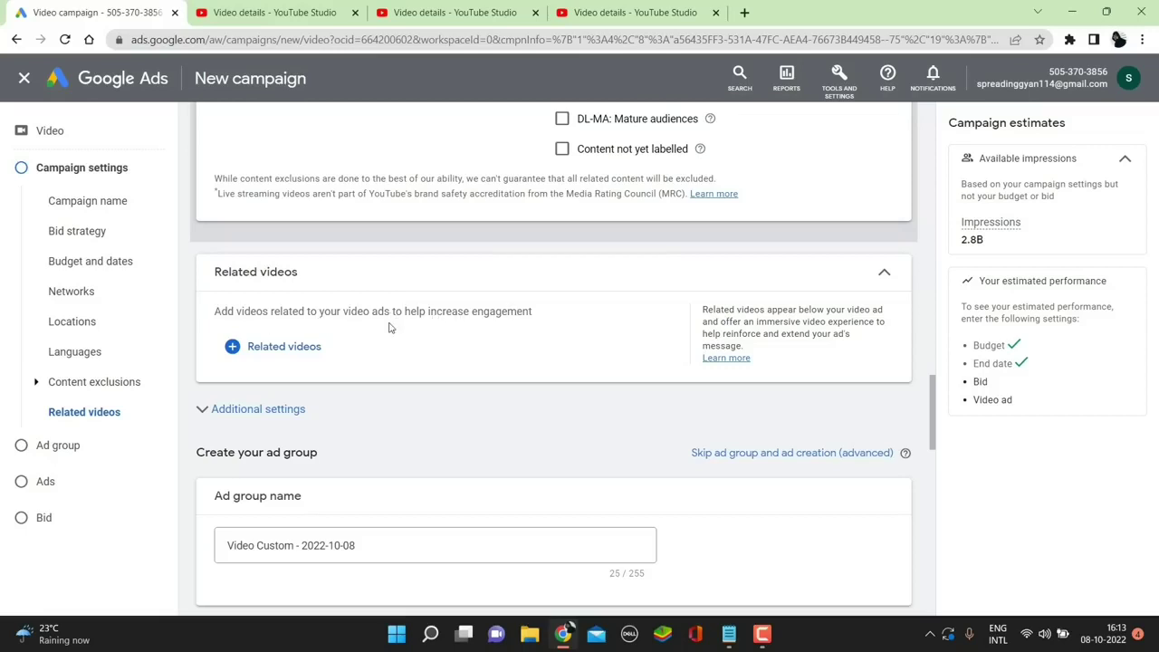
{"action": "left_click", "coordinate": [284, 347]}
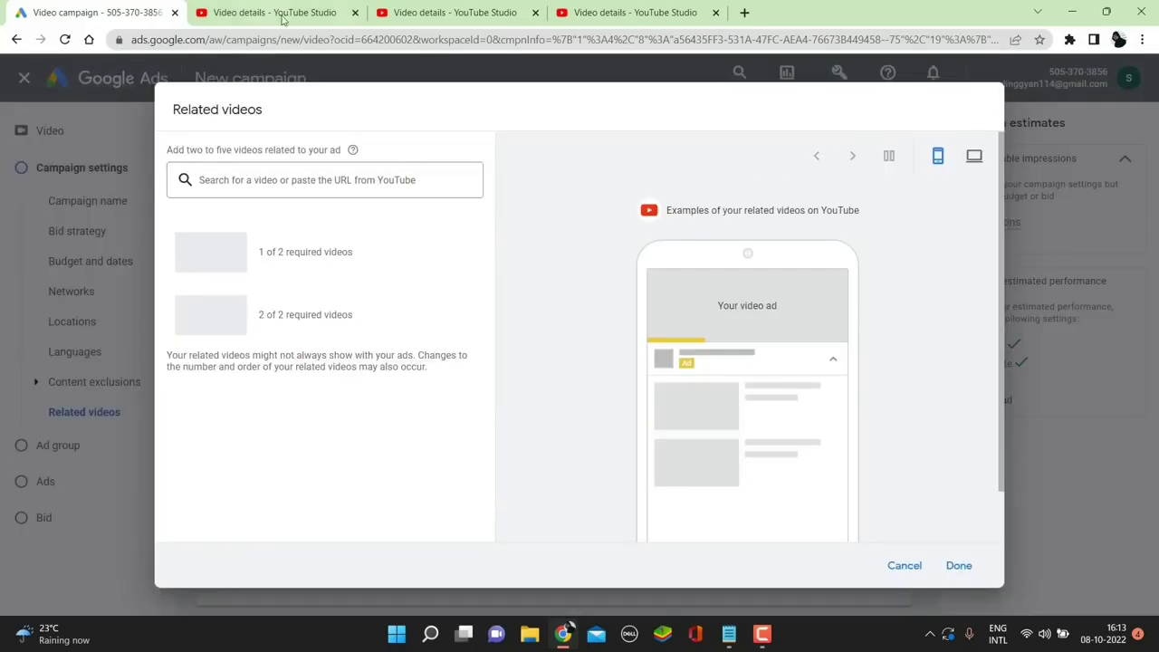
{"action": "left_click", "coordinate": [421, 12]}
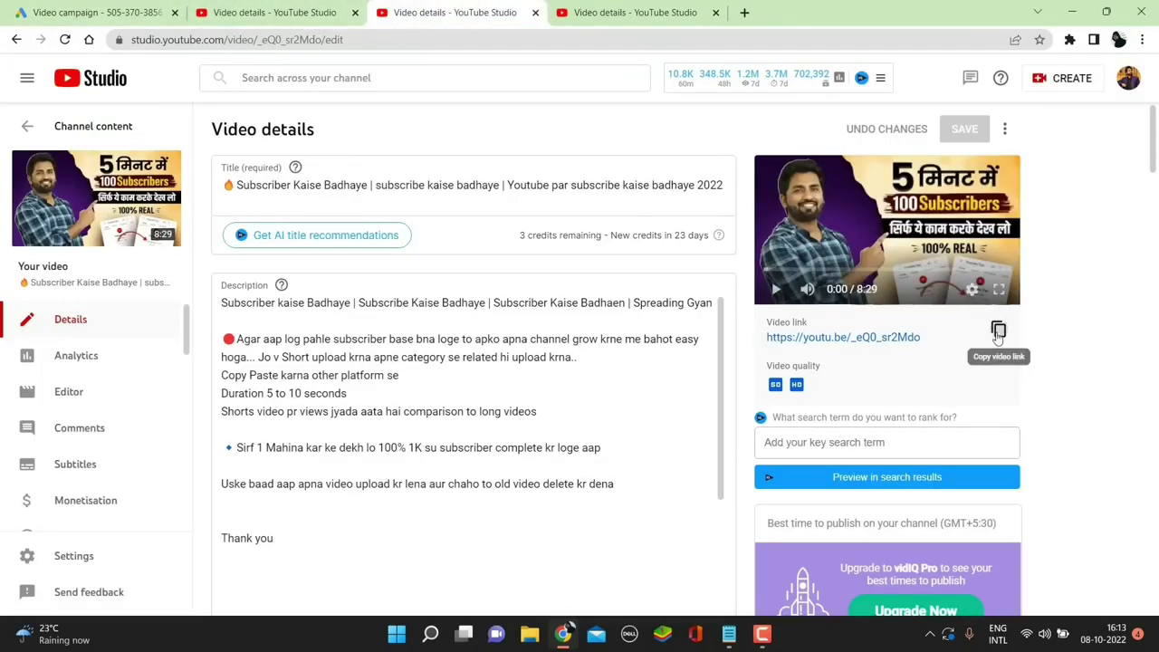
{"action": "left_click", "coordinate": [998, 330]}
{"action": "left_click", "coordinate": [59, 12]}
{"action": "left_click", "coordinate": [259, 178]}
{"action": "right_click", "coordinate": [258, 178]}
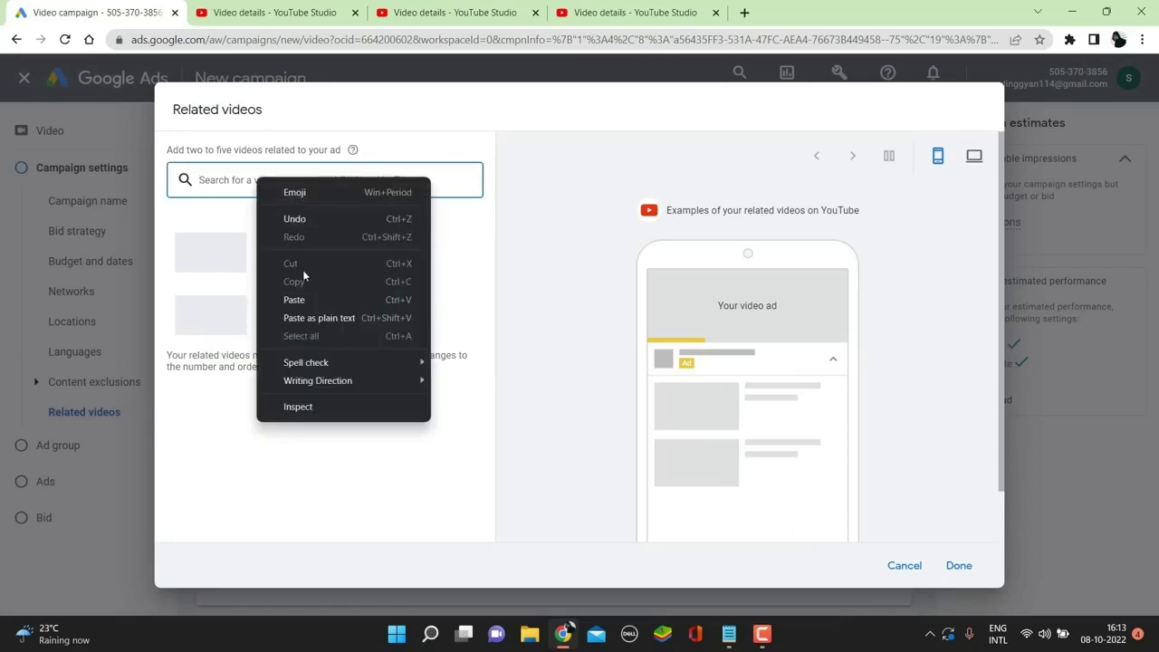
{"action": "left_click", "coordinate": [293, 299]}
{"action": "left_click", "coordinate": [286, 262]}
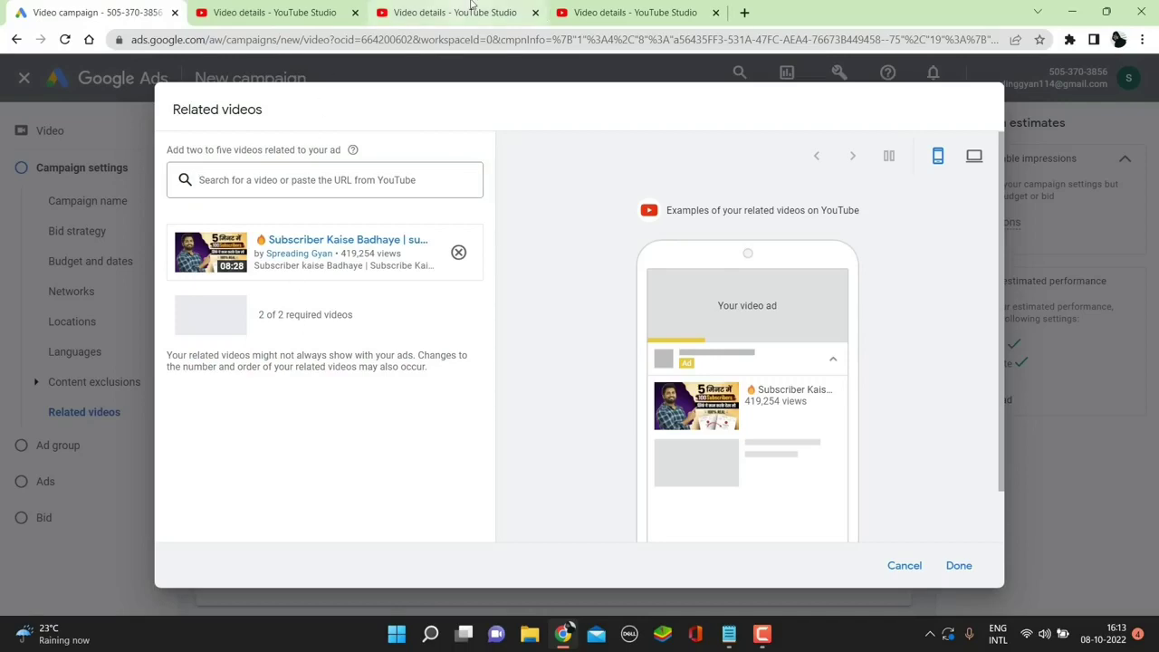
Add the "Starting मे New Channel पर Subscriber Kaise Badhaye" video as the second related video, using its link copied from YouTube Studio, and save the list.
{"action": "left_click", "coordinate": [589, 12]}
{"action": "left_click", "coordinate": [242, 11]}
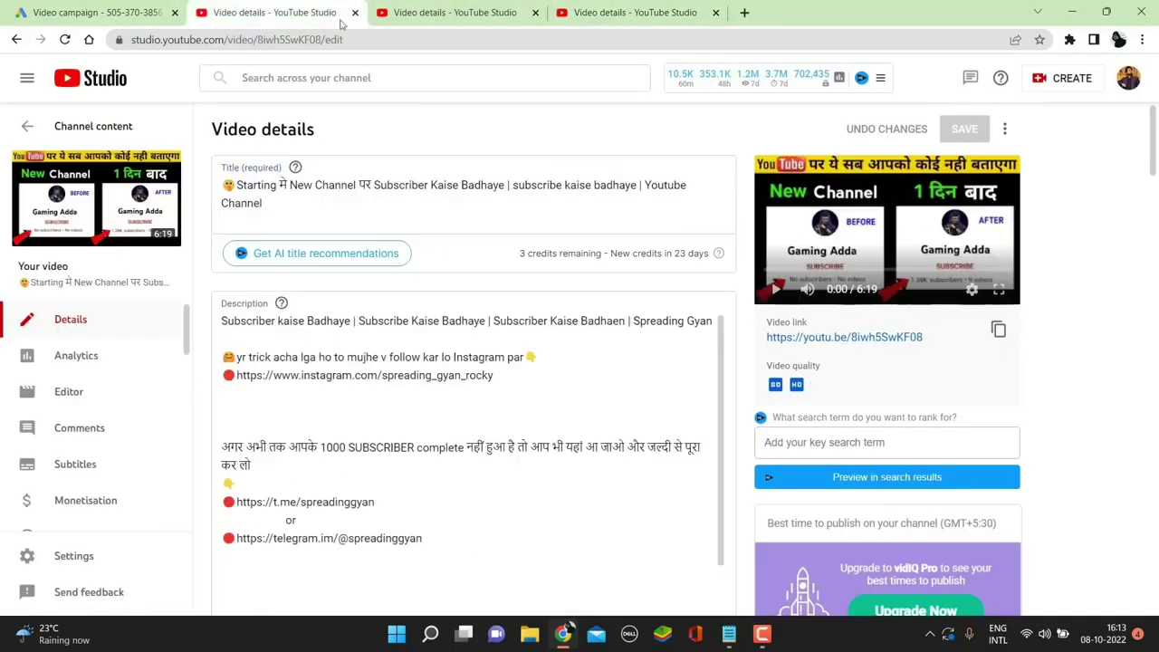
{"action": "left_click", "coordinate": [998, 331]}
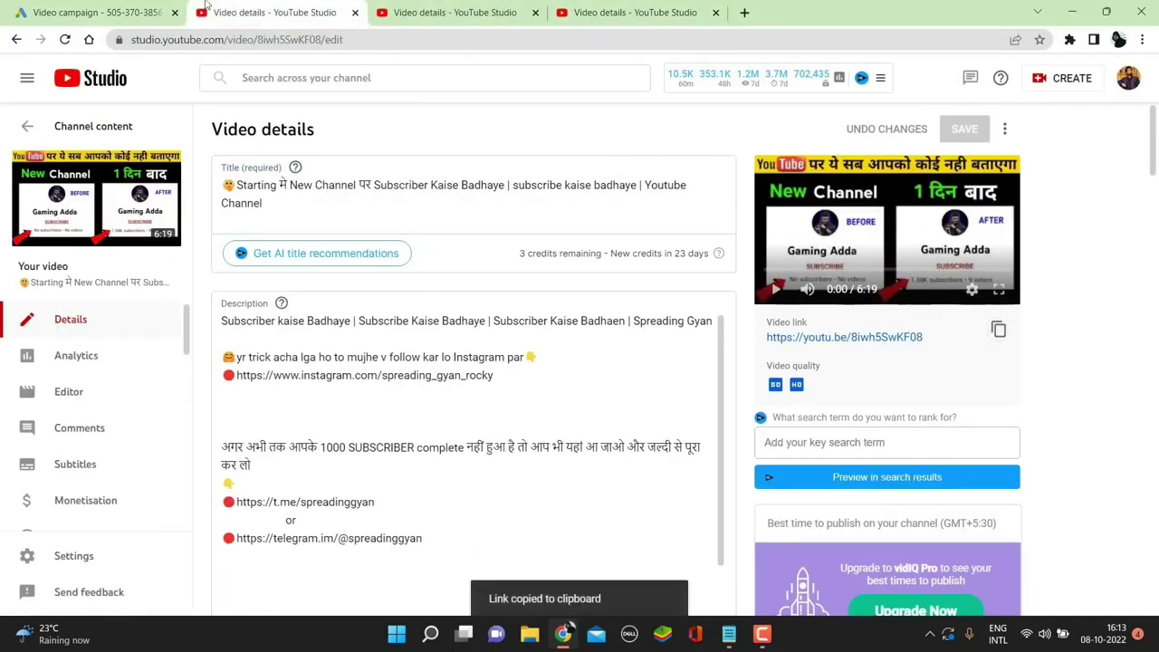
{"action": "left_click", "coordinate": [145, 11]}
{"action": "left_click", "coordinate": [233, 173]}
{"action": "right_click", "coordinate": [257, 178]}
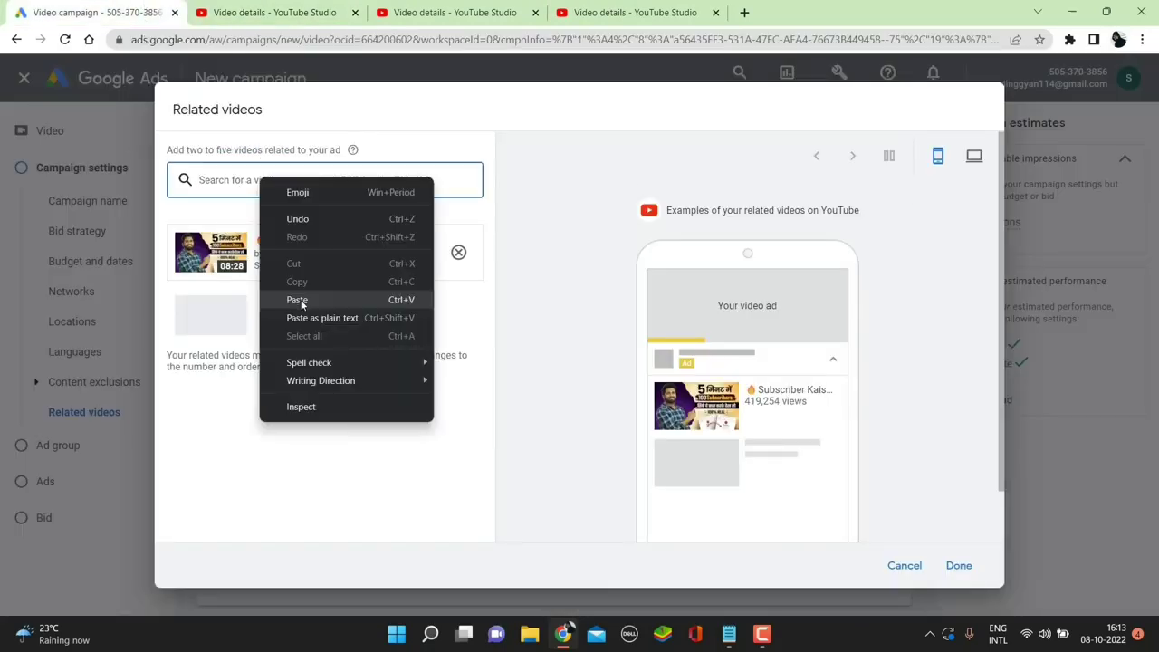
{"action": "left_click", "coordinate": [298, 300]}
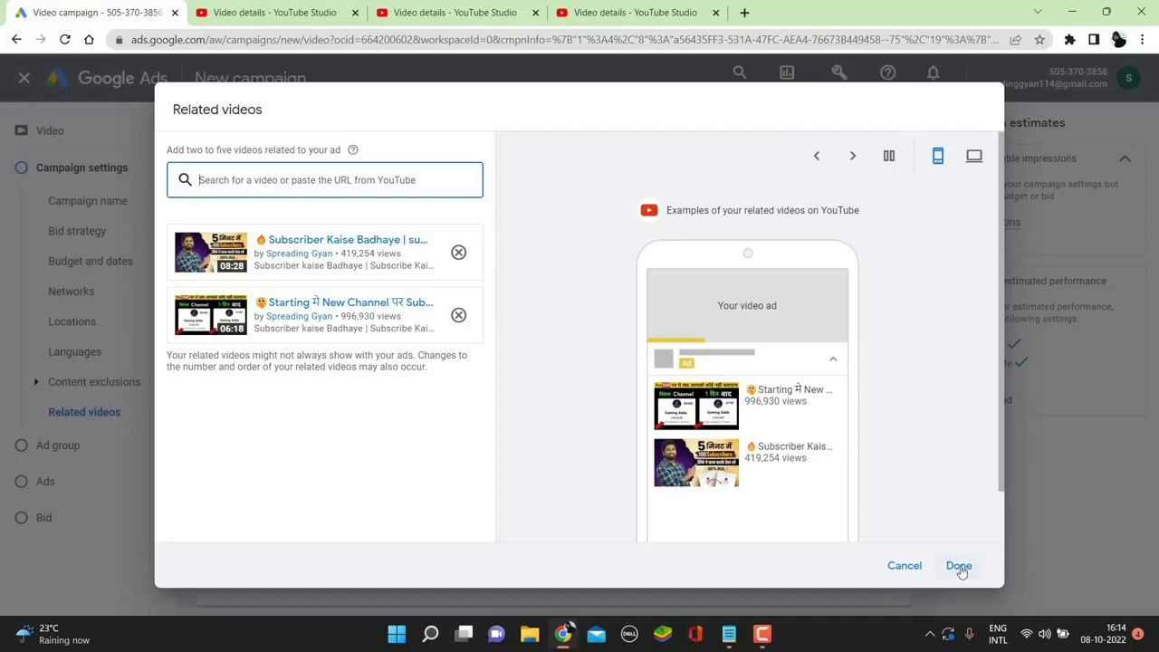
{"action": "left_click", "coordinate": [959, 566]}
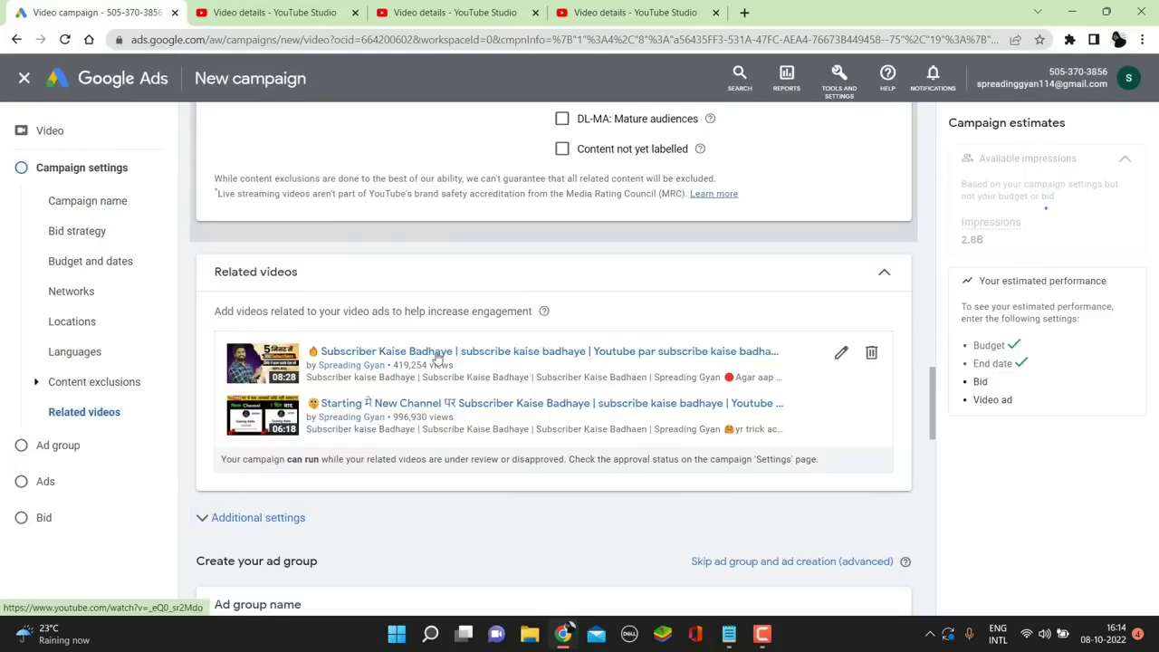
In the additional settings, switch to specific device targeting and exclude Computers, Tablets and TV screens, leaving only Mobile Phones.
{"action": "scroll", "coordinate": [438, 358], "scroll_direction": "down", "scroll_amount": 3}
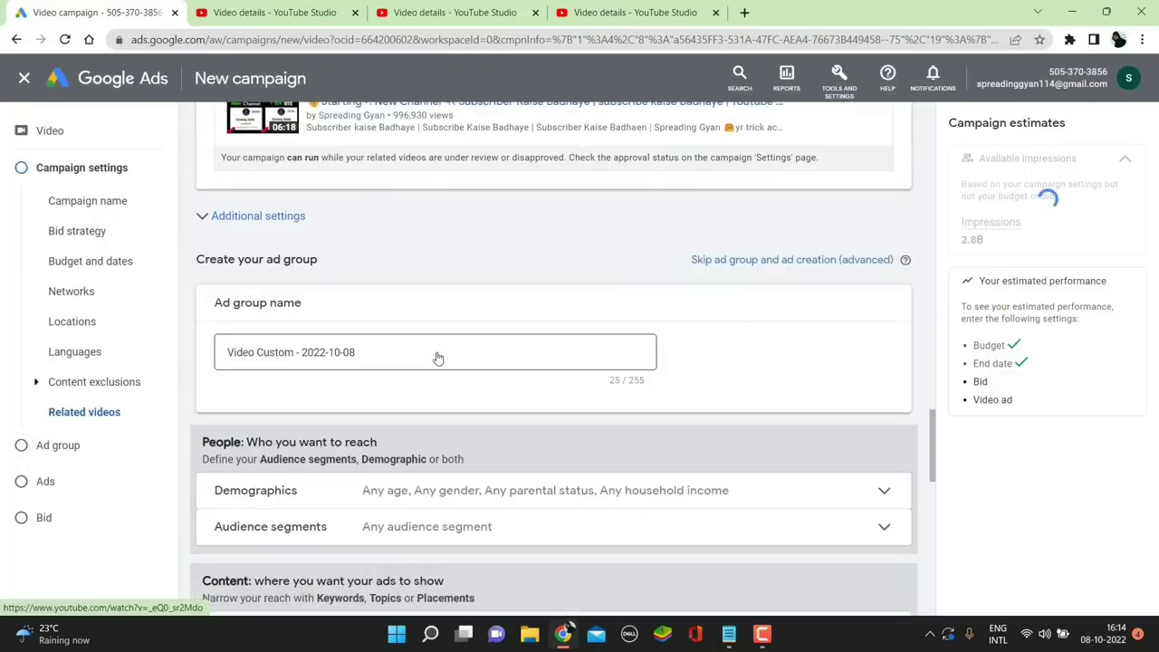
{"action": "left_click", "coordinate": [274, 218]}
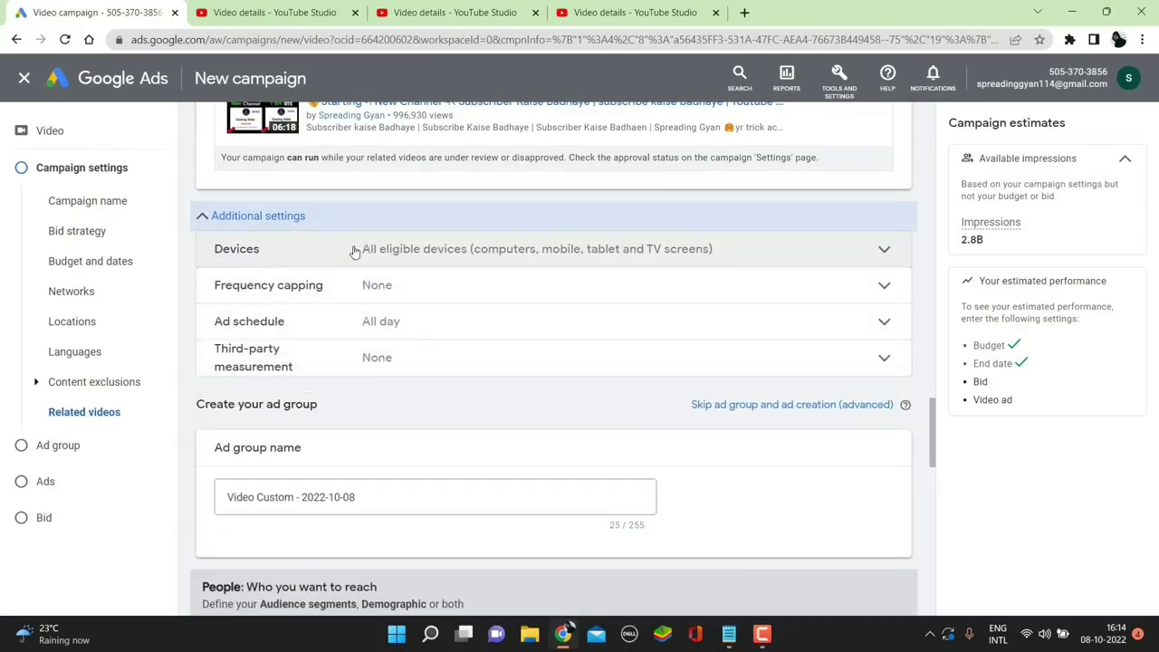
{"action": "left_click", "coordinate": [472, 248]}
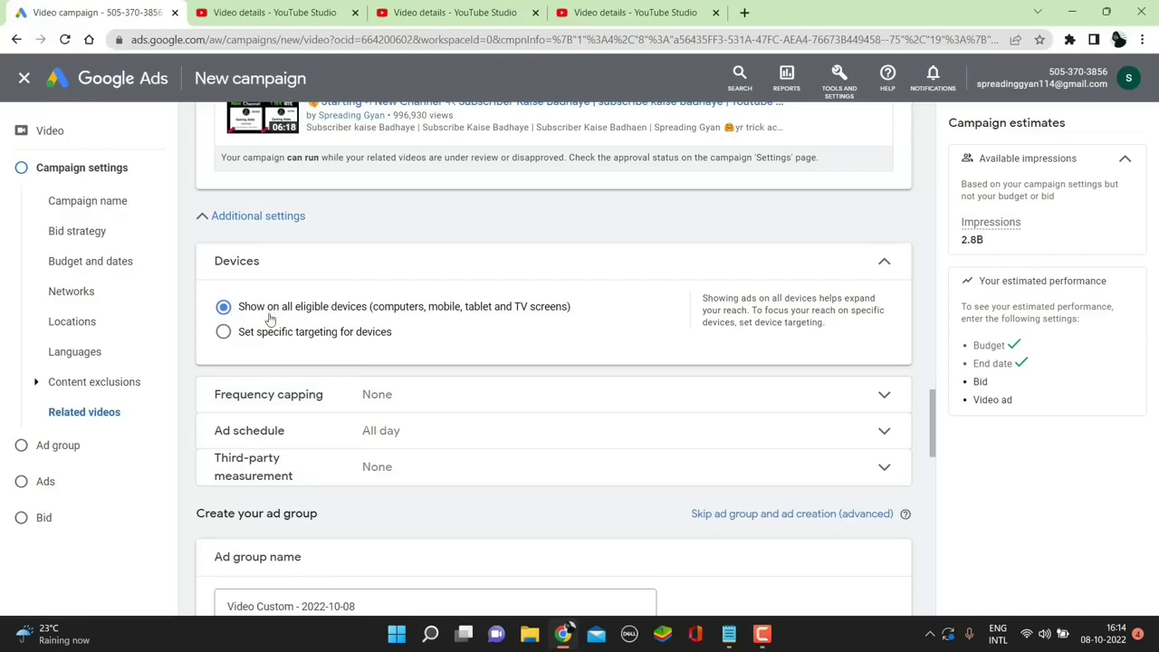
{"action": "left_click", "coordinate": [226, 333]}
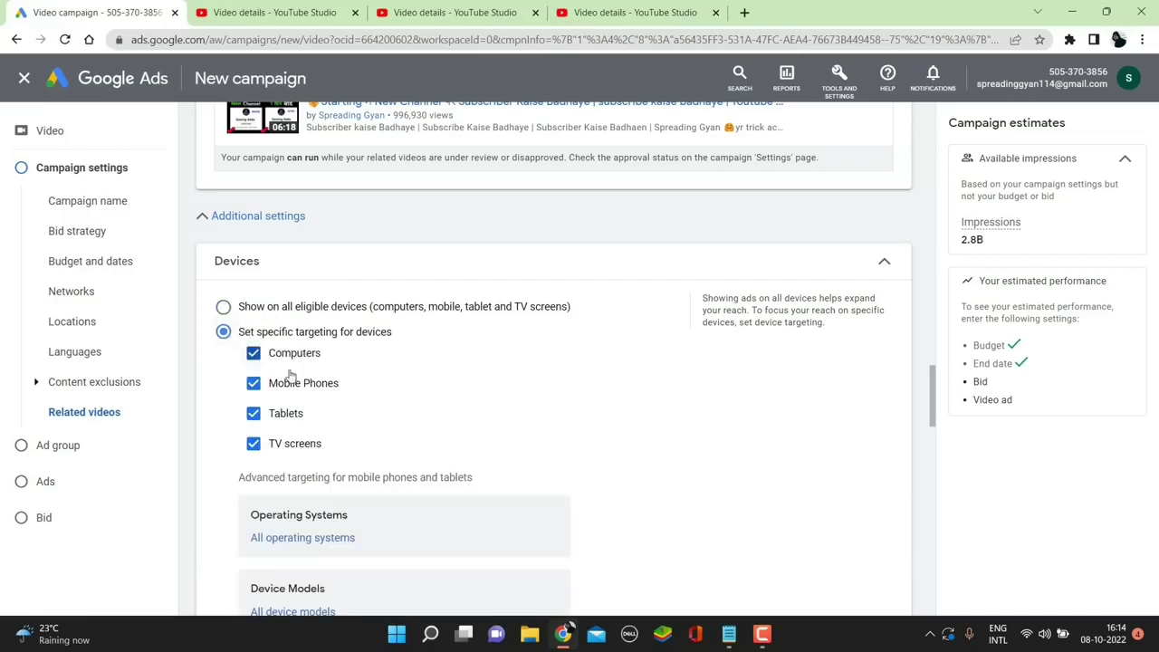
{"action": "left_click", "coordinate": [253, 353]}
{"action": "left_click", "coordinate": [254, 413]}
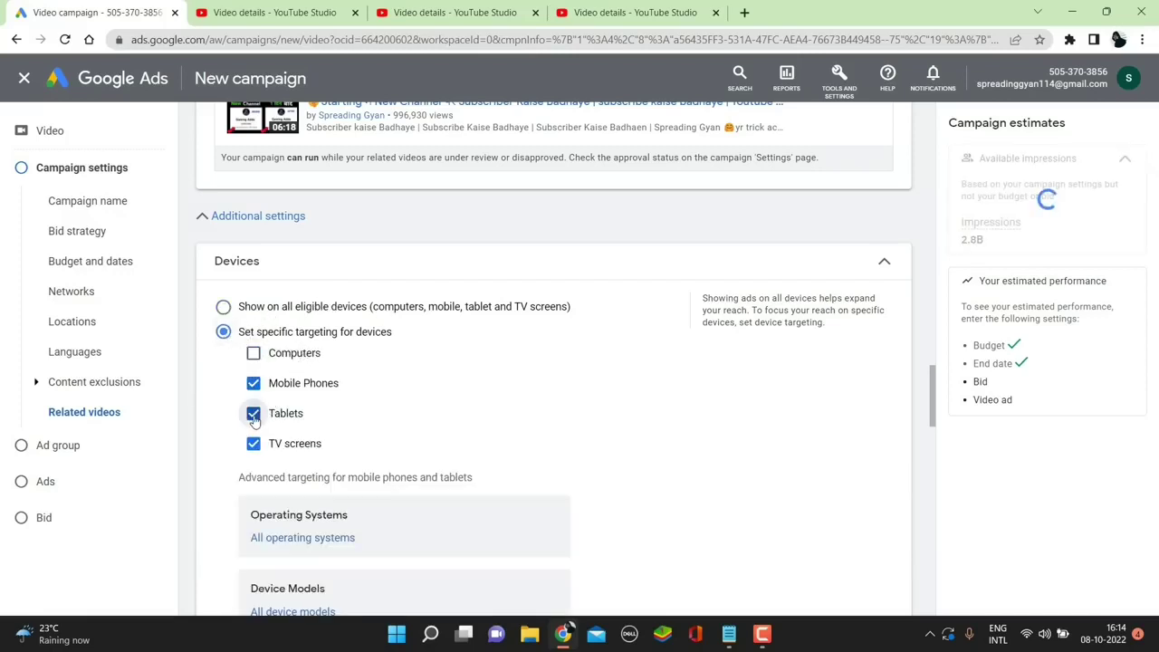
{"action": "left_click", "coordinate": [254, 444]}
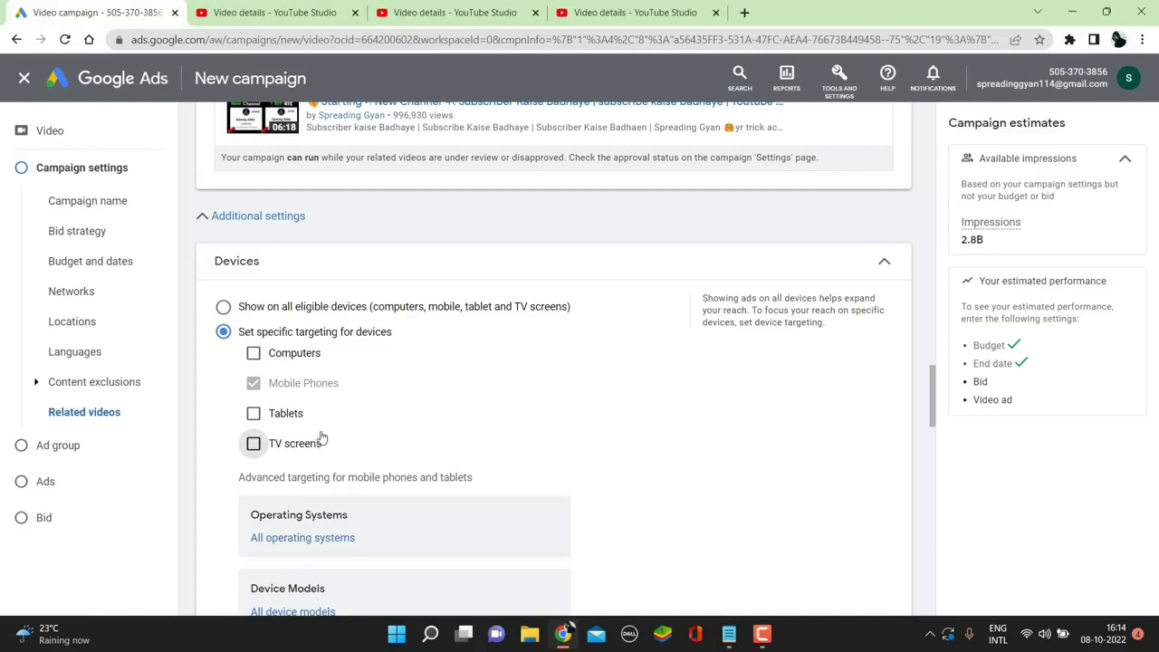
Enable the impression frequency cap under frequency capping and set it to 1 impression per week.
{"action": "scroll", "coordinate": [388, 408], "scroll_direction": "down", "scroll_amount": 1}
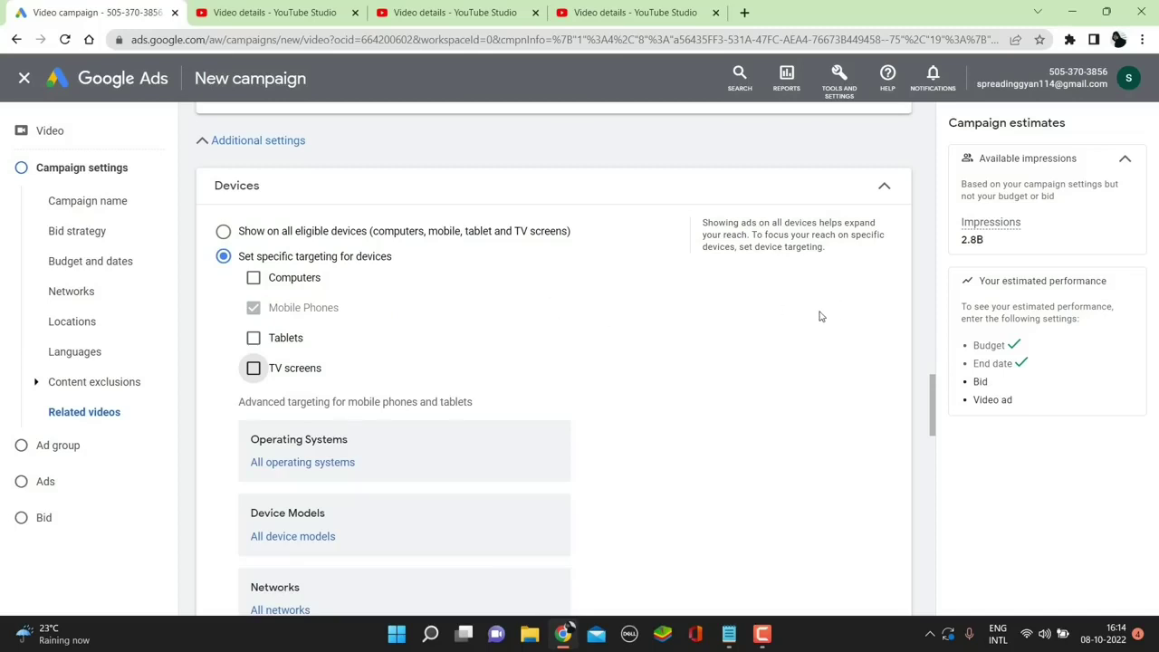
{"action": "scroll", "coordinate": [797, 308], "scroll_direction": "down", "scroll_amount": 1}
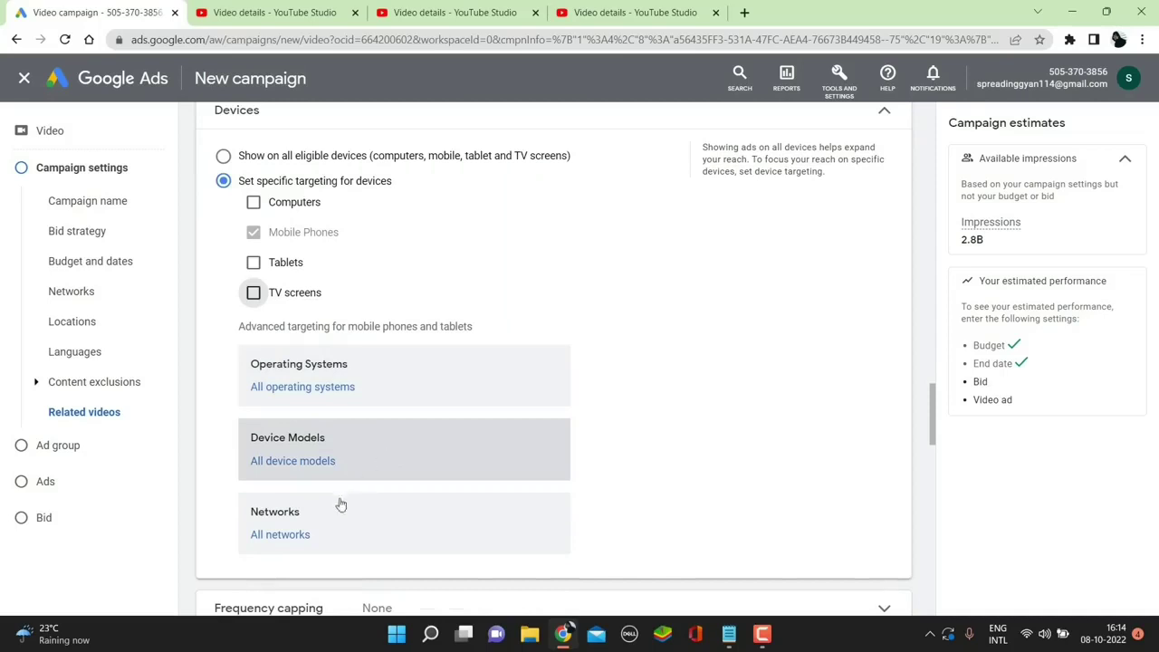
{"action": "scroll", "coordinate": [725, 348], "scroll_direction": "down", "scroll_amount": 2}
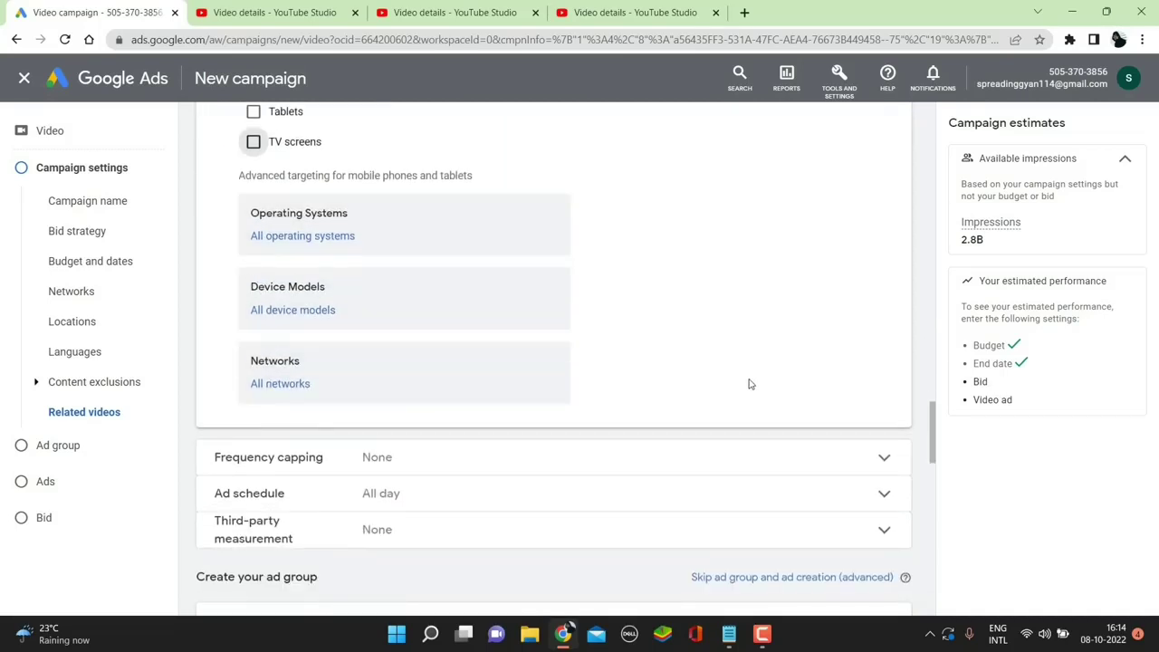
{"action": "scroll", "coordinate": [513, 389], "scroll_direction": "down", "scroll_amount": 2}
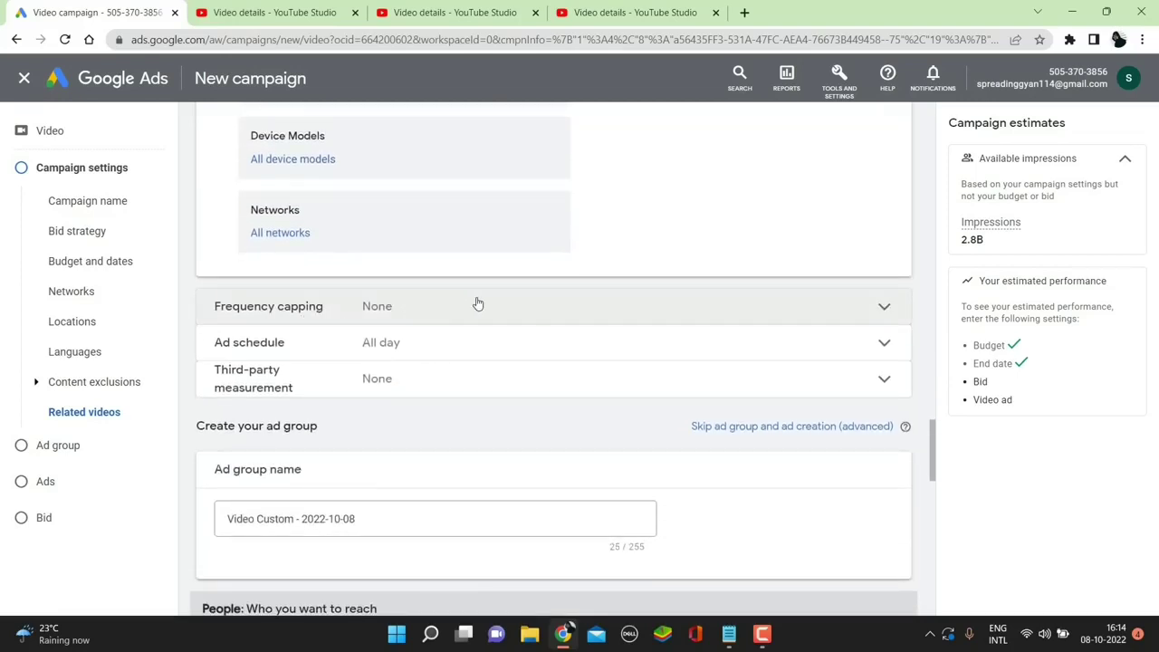
{"action": "left_click", "coordinate": [477, 304]}
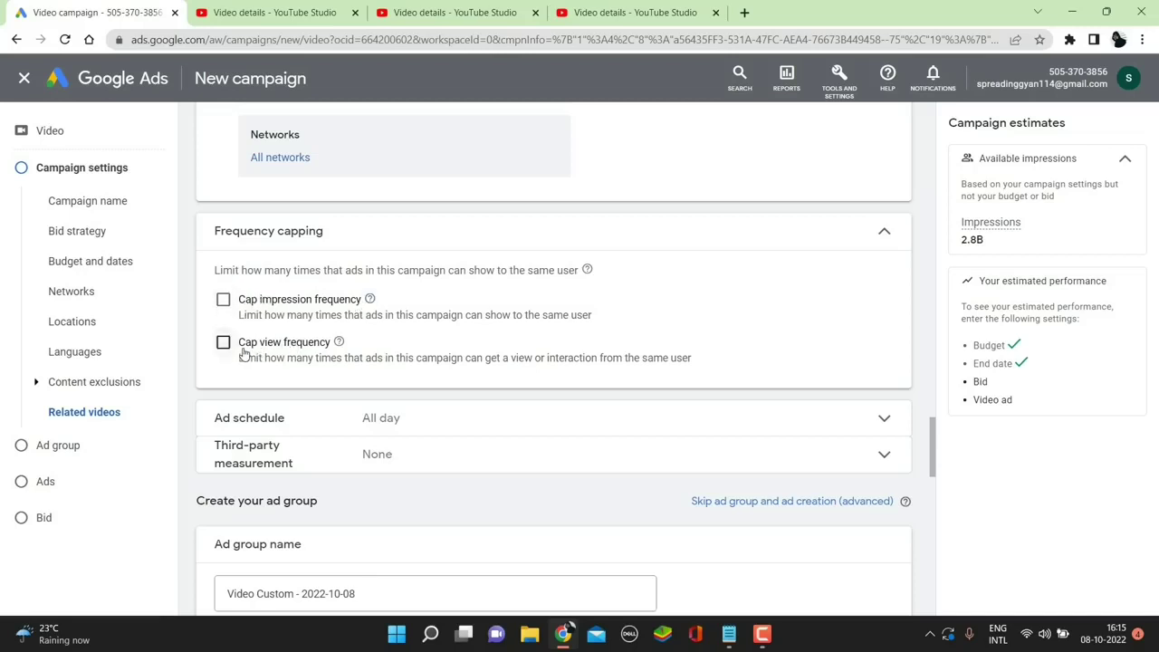
{"action": "left_click", "coordinate": [224, 301]}
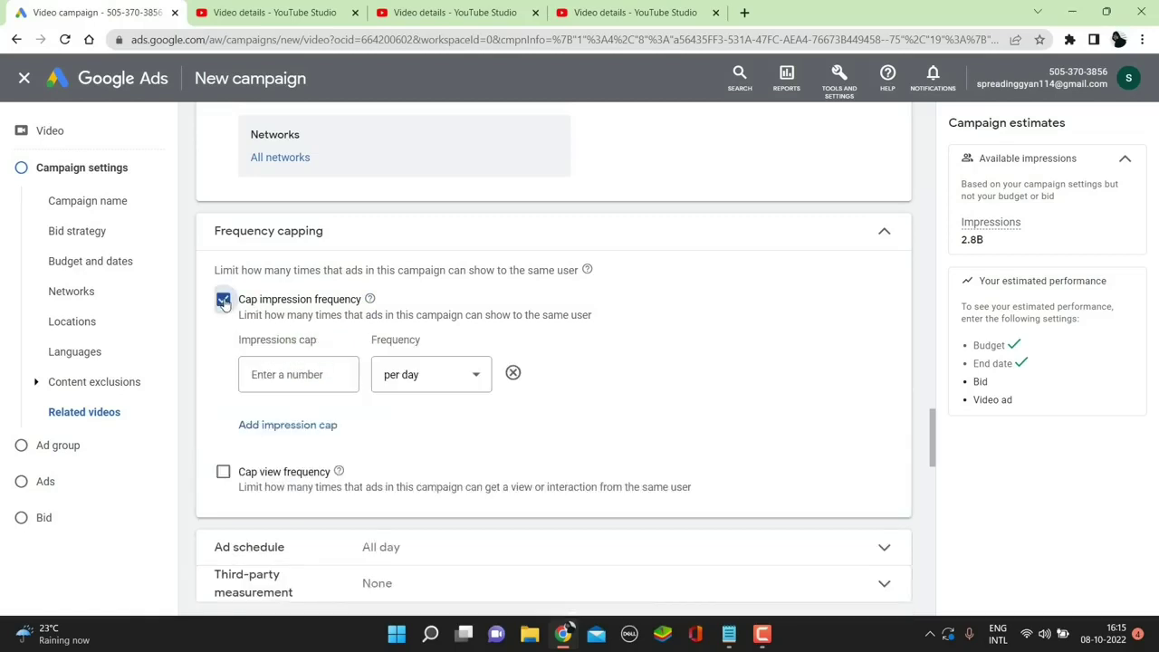
{"action": "left_click", "coordinate": [281, 374]}
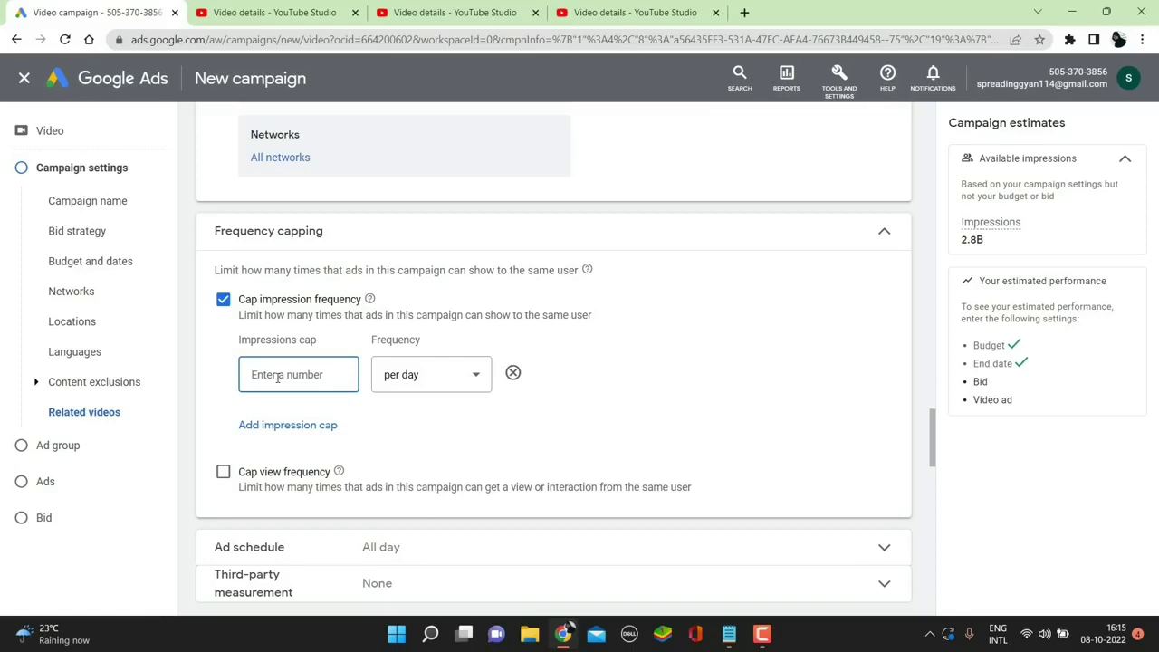
{"action": "type", "text": "1"}
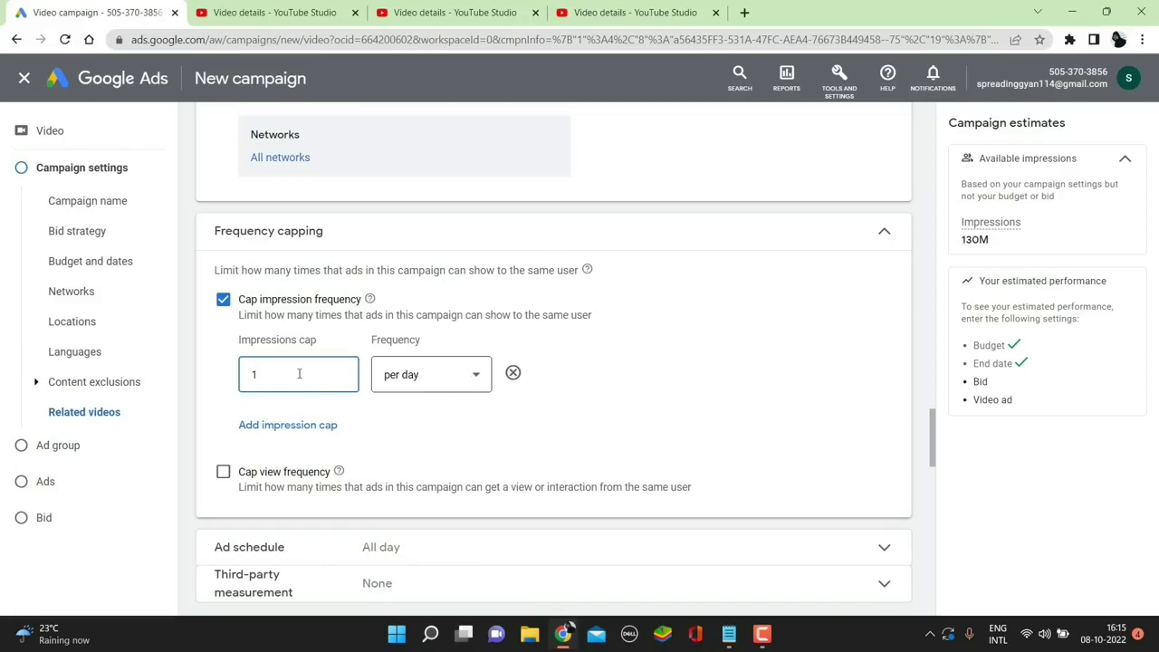
{"action": "left_click", "coordinate": [472, 374]}
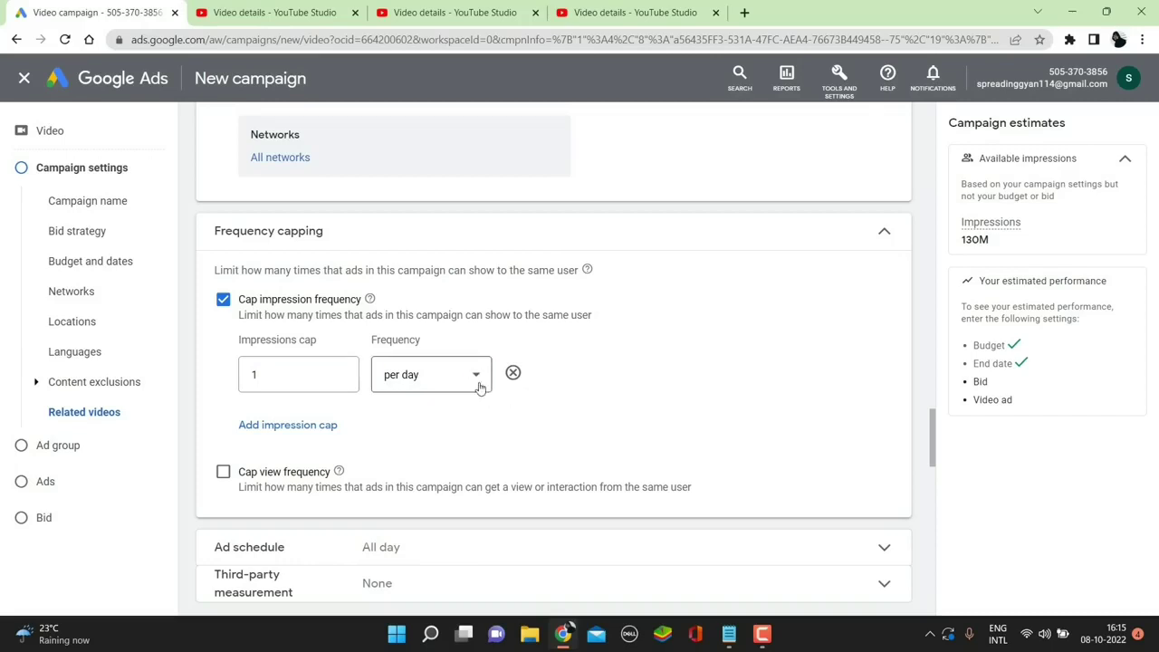
{"action": "left_click", "coordinate": [474, 381]}
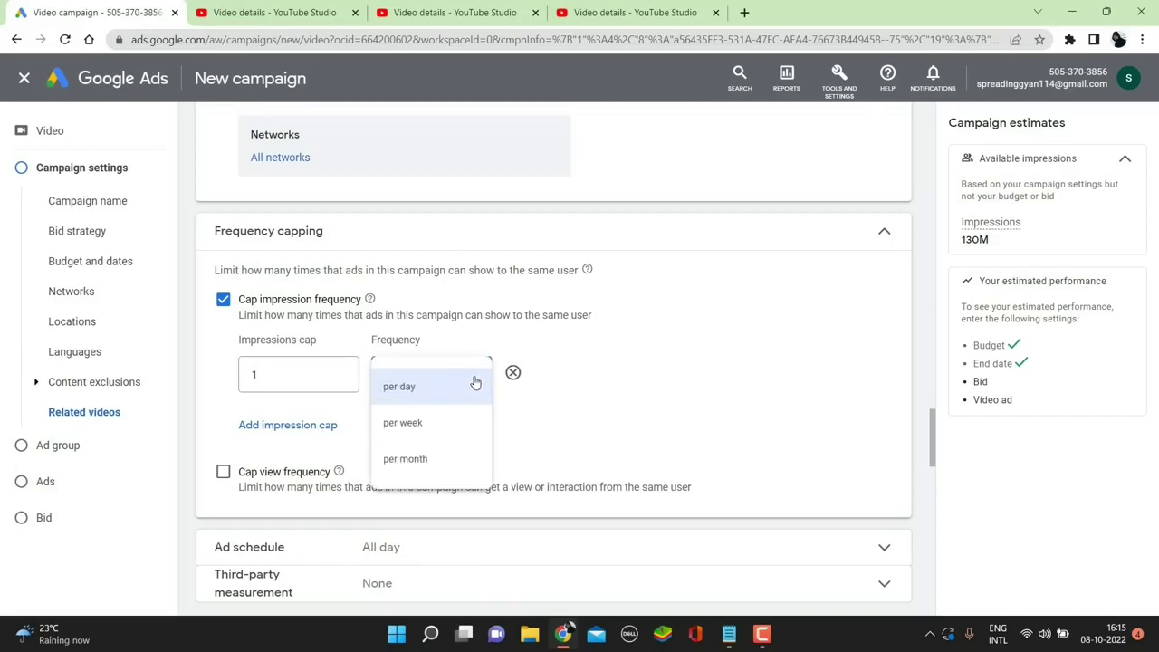
{"action": "left_click", "coordinate": [403, 422]}
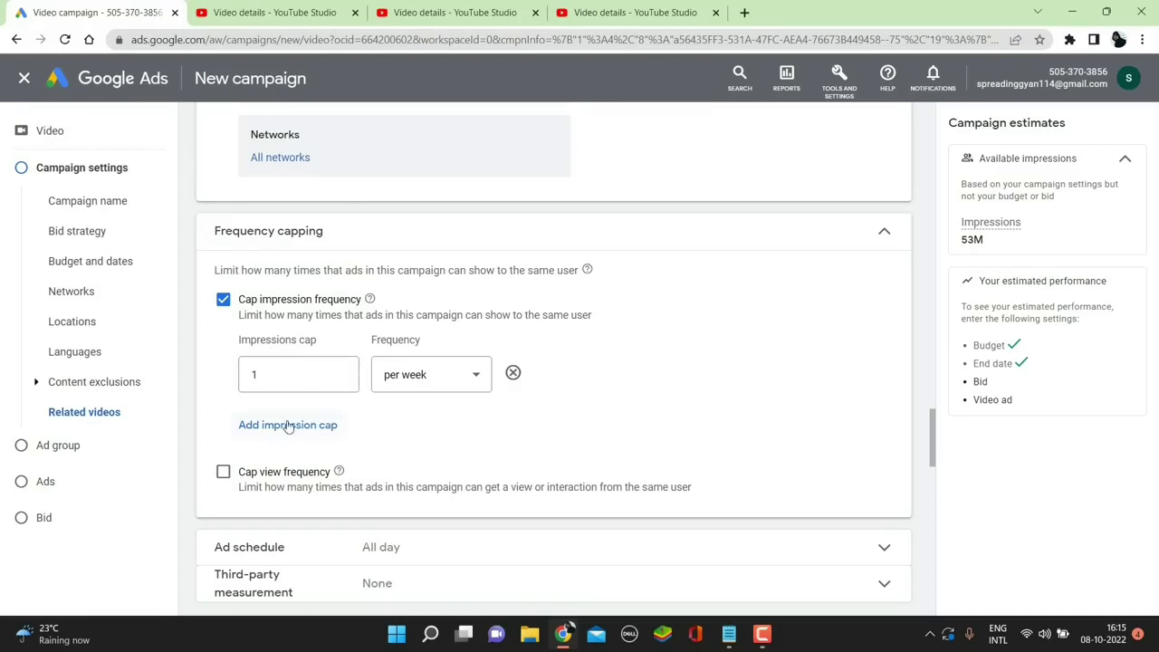
Enable the view frequency cap and set it to 1 view per week.
{"action": "left_click", "coordinate": [223, 473]}
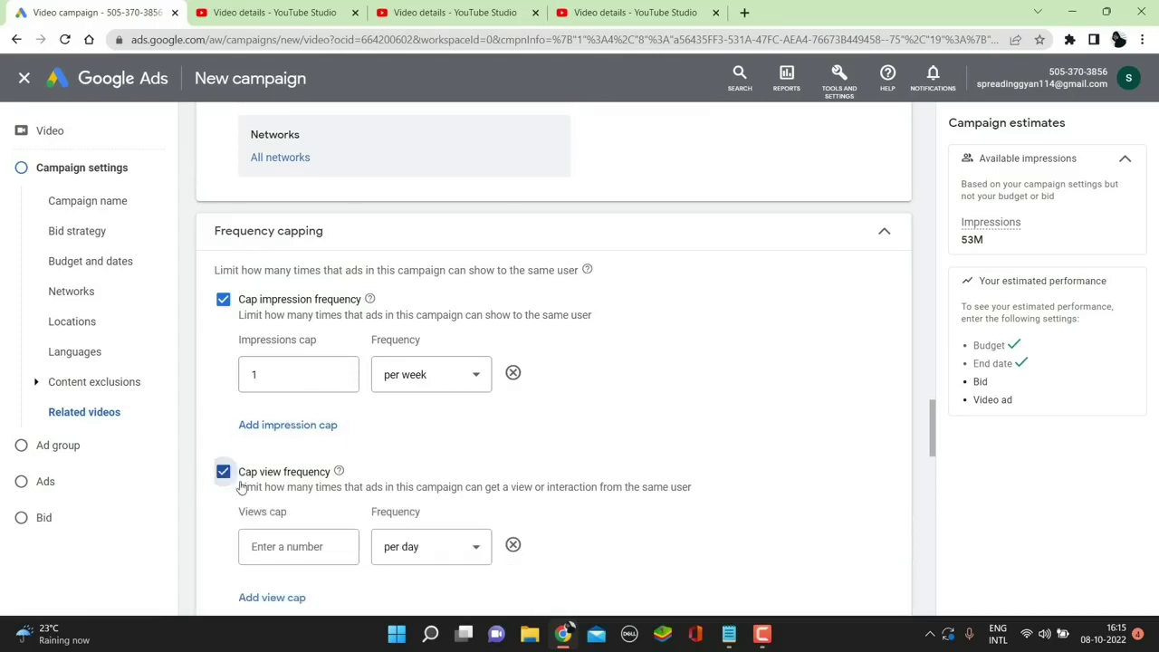
{"action": "scroll", "coordinate": [308, 496], "scroll_direction": "down", "scroll_amount": 1}
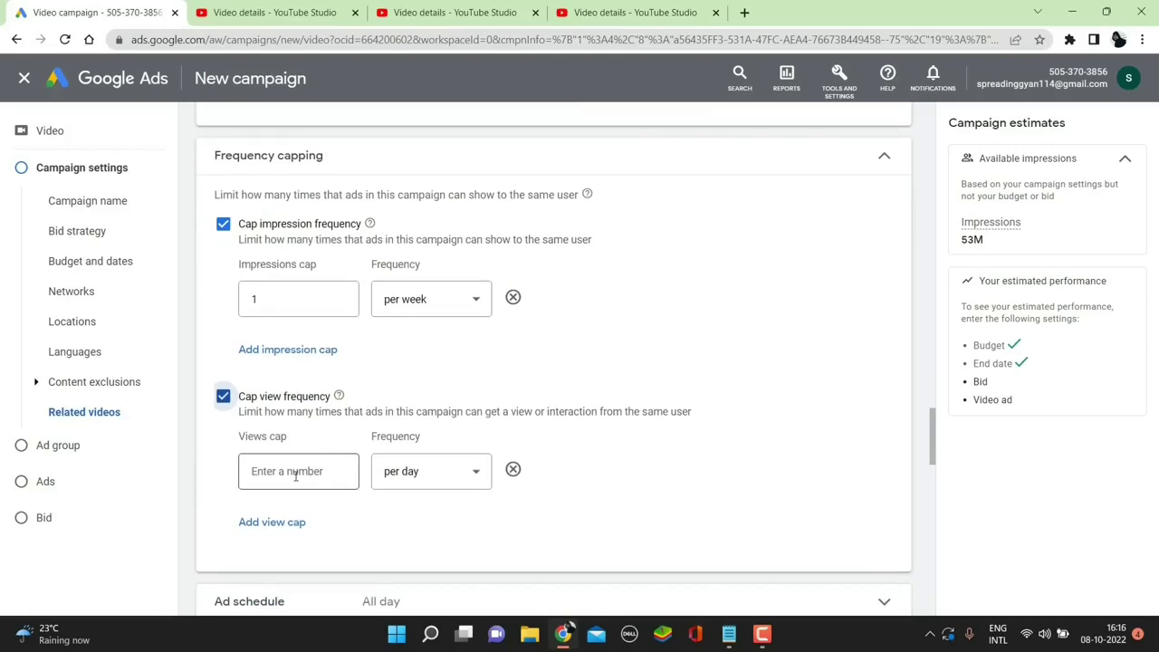
{"action": "left_click", "coordinate": [291, 472]}
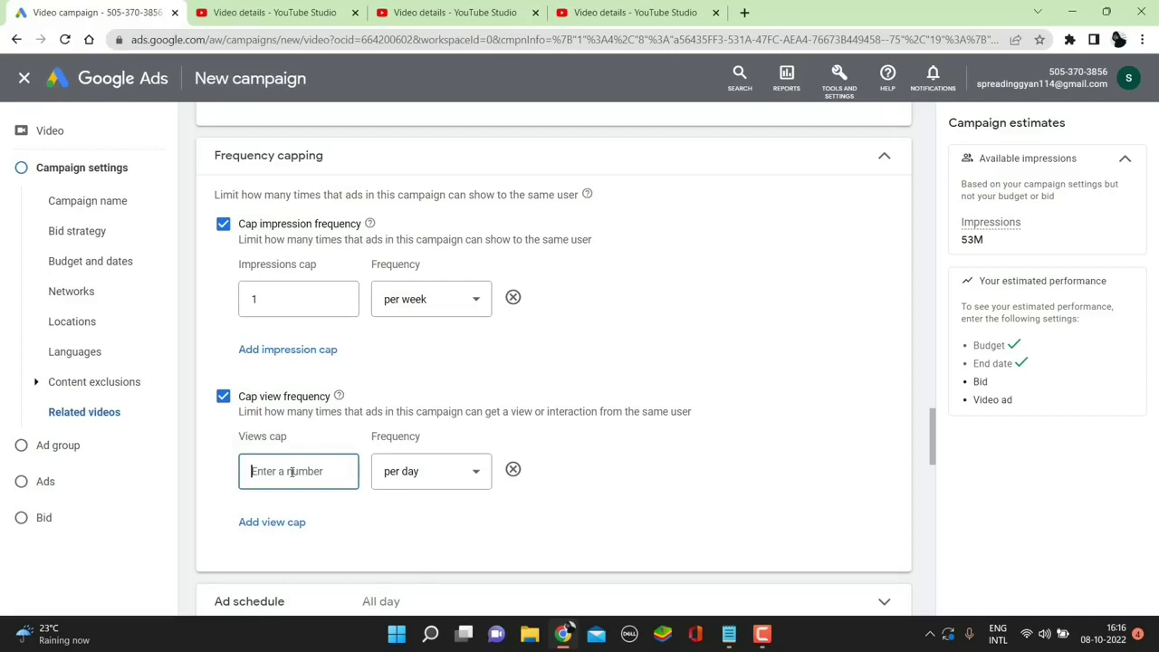
{"action": "type", "text": "1"}
{"action": "left_click", "coordinate": [474, 477]}
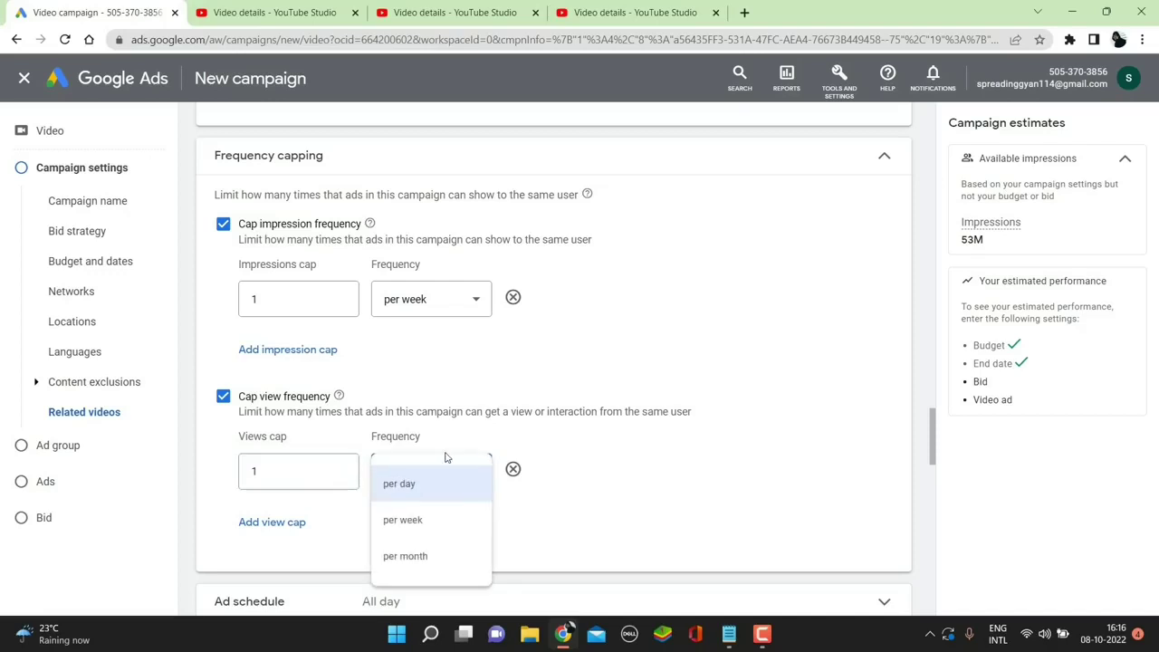
{"action": "left_click", "coordinate": [408, 522]}
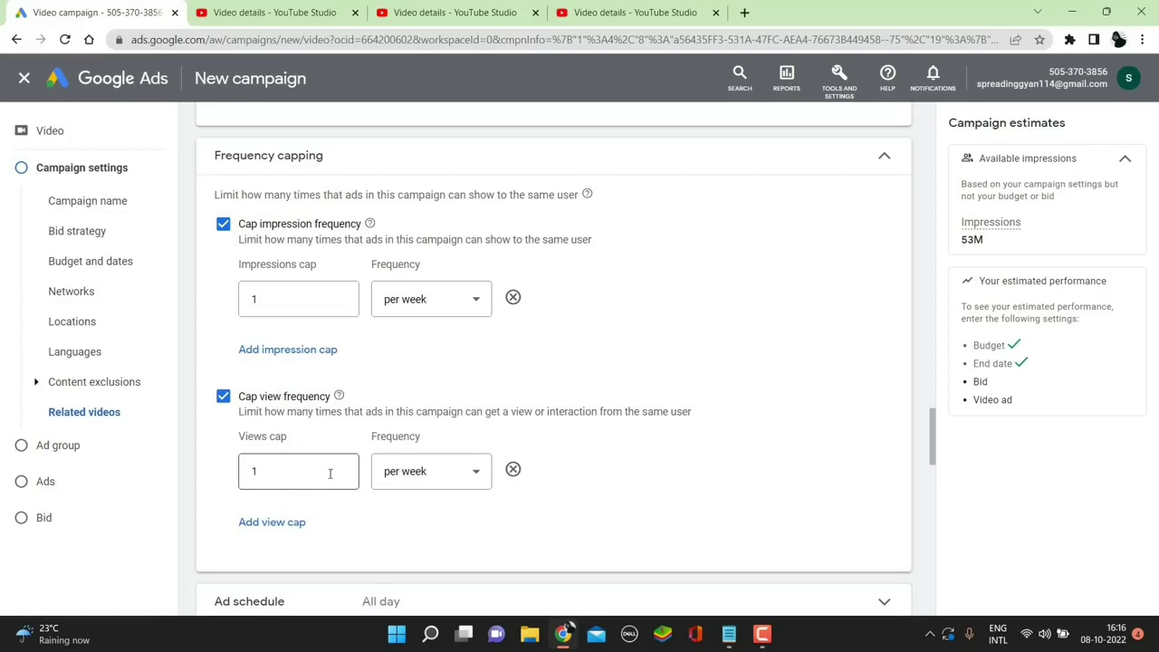
{"action": "left_click", "coordinate": [274, 297]}
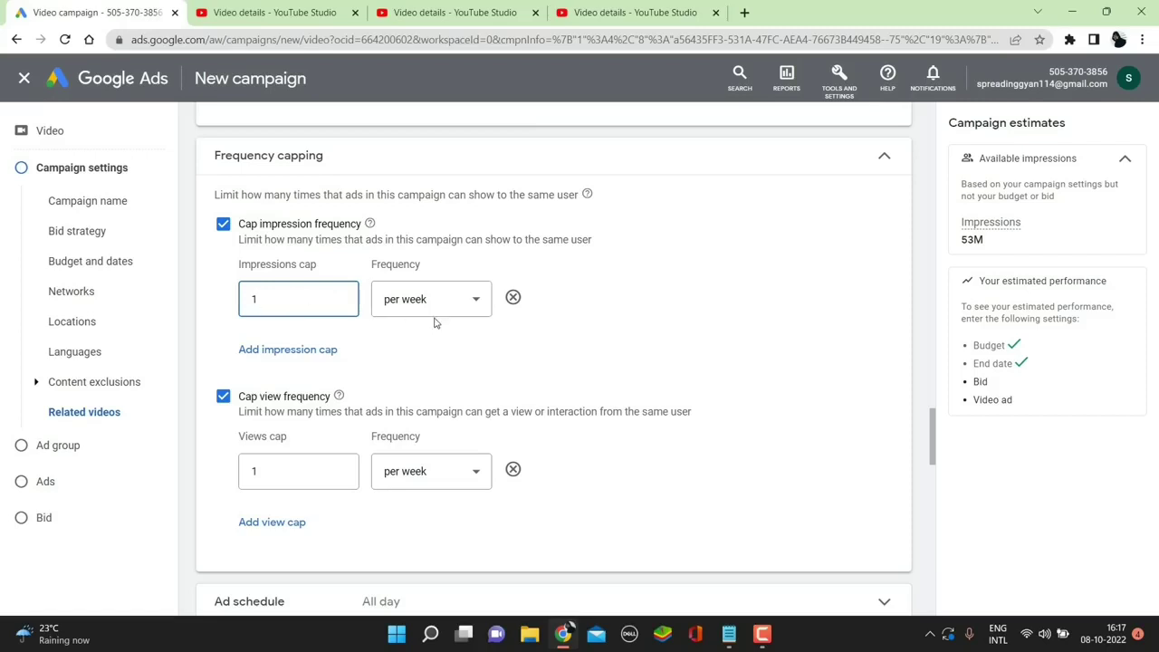
Clear the default ad group name in the ad group creation section.
{"action": "scroll", "coordinate": [433, 312], "scroll_direction": "down", "scroll_amount": 2}
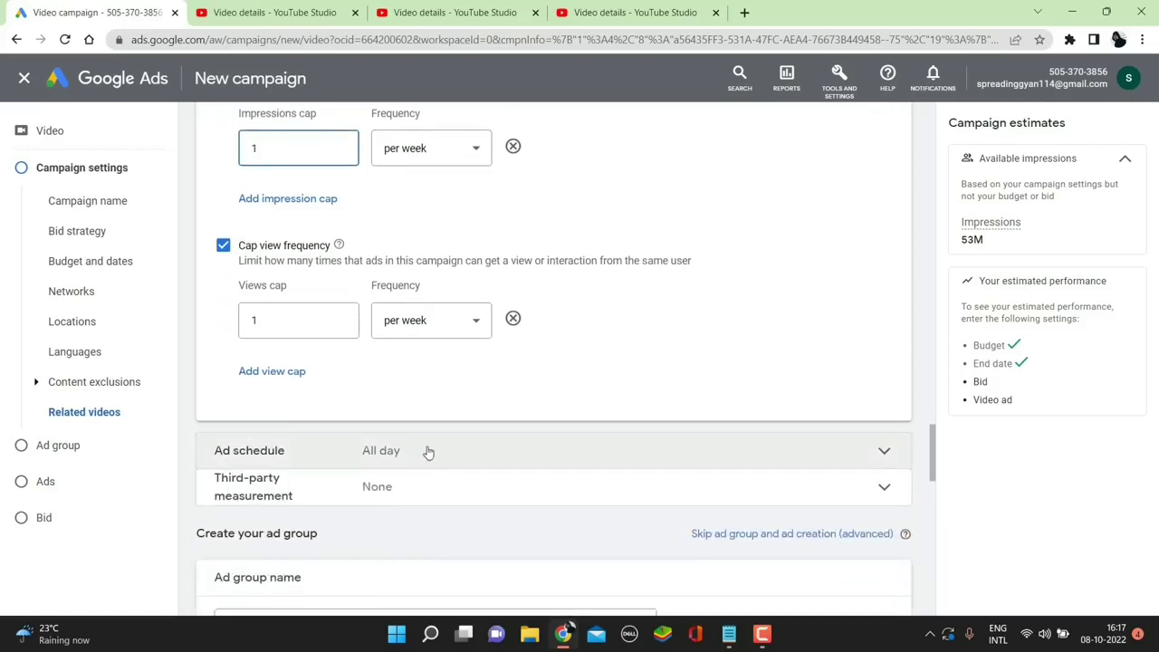
{"action": "scroll", "coordinate": [426, 453], "scroll_direction": "down", "scroll_amount": 1}
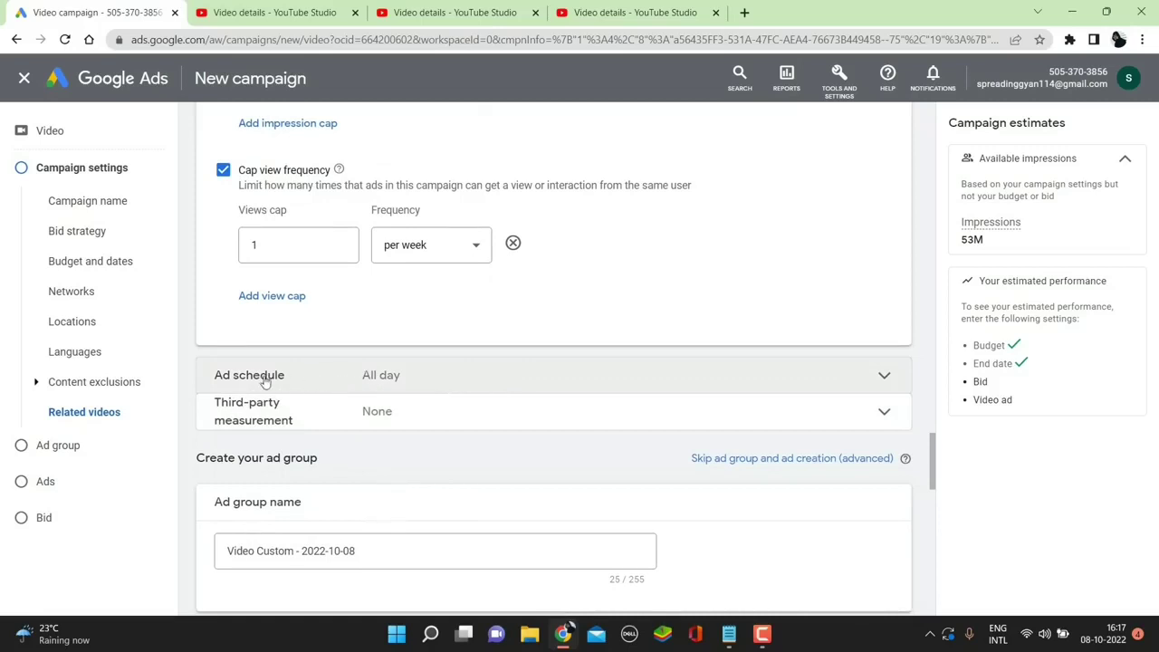
{"action": "scroll", "coordinate": [476, 321], "scroll_direction": "down", "scroll_amount": 1}
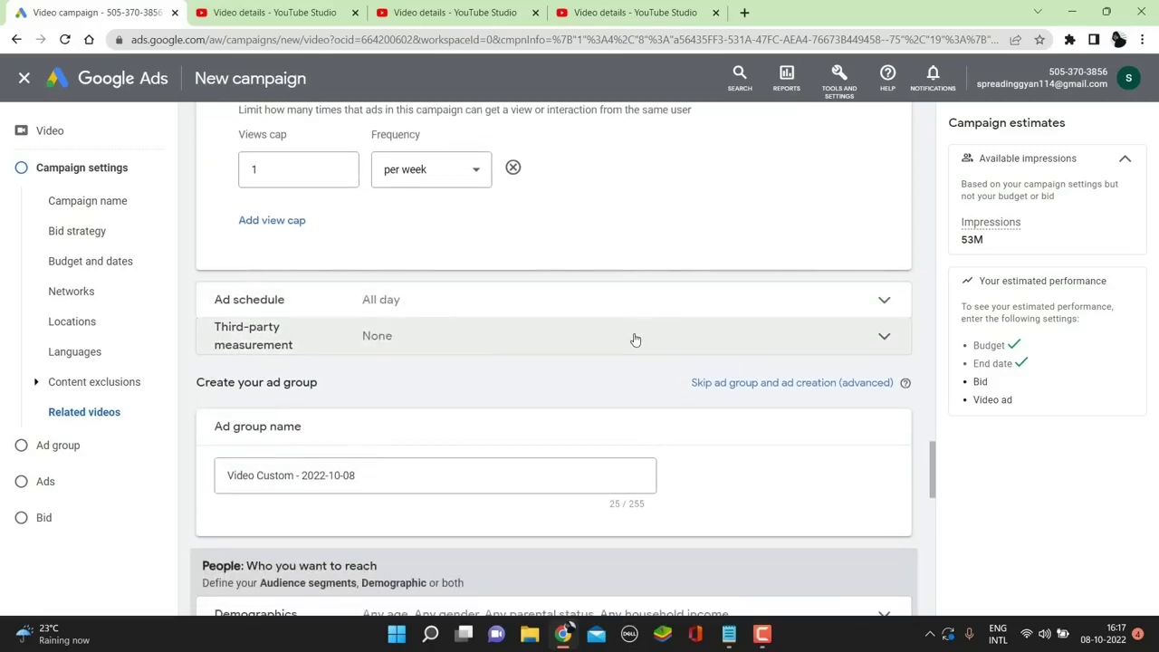
{"action": "scroll", "coordinate": [444, 326], "scroll_direction": "down", "scroll_amount": 2}
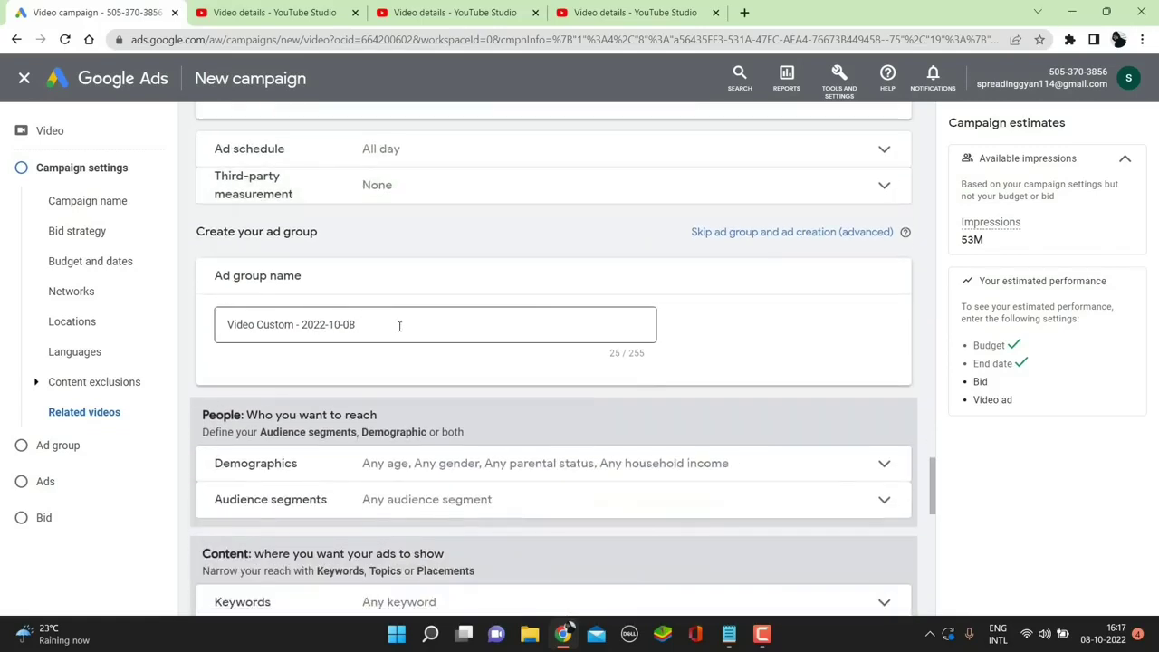
{"action": "left_click", "coordinate": [405, 324]}
{"action": "key", "text": "BackSpace"}
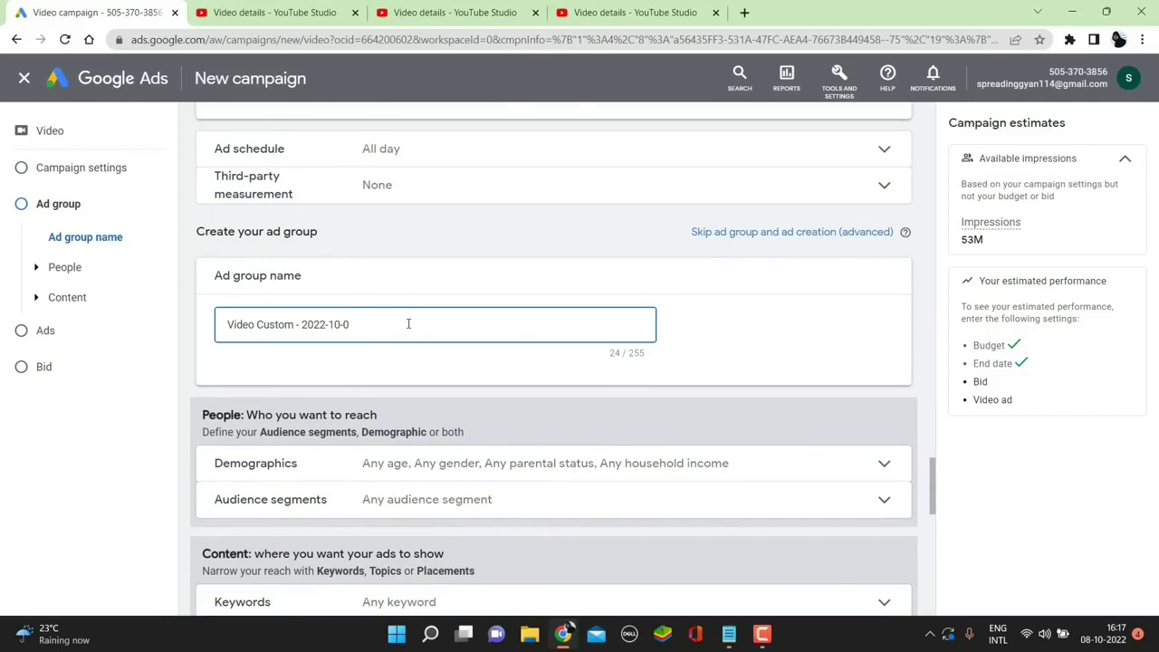
{"action": "key", "text": "BackSpace"}
{"action": "key", "text": "BackSpace"}
{"action": "key", "text": "BackSpace"}
{"action": "key", "text": "BackSpace"}
{"action": "key", "text": "BackSpace"}
{"action": "key", "text": "BackSpace"}
{"action": "key", "text": "BackSpace"}
{"action": "key", "text": "BackSpace"}
{"action": "key", "text": "BackSpace"}
{"action": "key", "text": "BackSpace"}
{"action": "key", "text": "BackSpace"}
{"action": "key", "text": "BackSpace"}
{"action": "key", "text": "BackSpace"}
{"action": "key", "text": "BackSpace"}
{"action": "key", "text": "BackSpace"}
{"action": "key", "text": "BackSpace"}
{"action": "key", "text": "BackSpace"}
{"action": "key", "text": "BackSpace"}
{"action": "key", "text": "BackSpace"}
{"action": "key", "text": "BackSpace"}
Name the ad group "Subscriber Kaise Badhaye | subscribe kaise badhaye | Youtube subscriber kaise badhaye Spreading Gyan", copied from the campaign name.
{"action": "scroll", "coordinate": [665, 269], "scroll_direction": "up", "scroll_amount": 10}
{"action": "scroll", "coordinate": [665, 270], "scroll_direction": "down", "scroll_amount": 3}
{"action": "scroll", "coordinate": [665, 270], "scroll_direction": "up", "scroll_amount": 20}
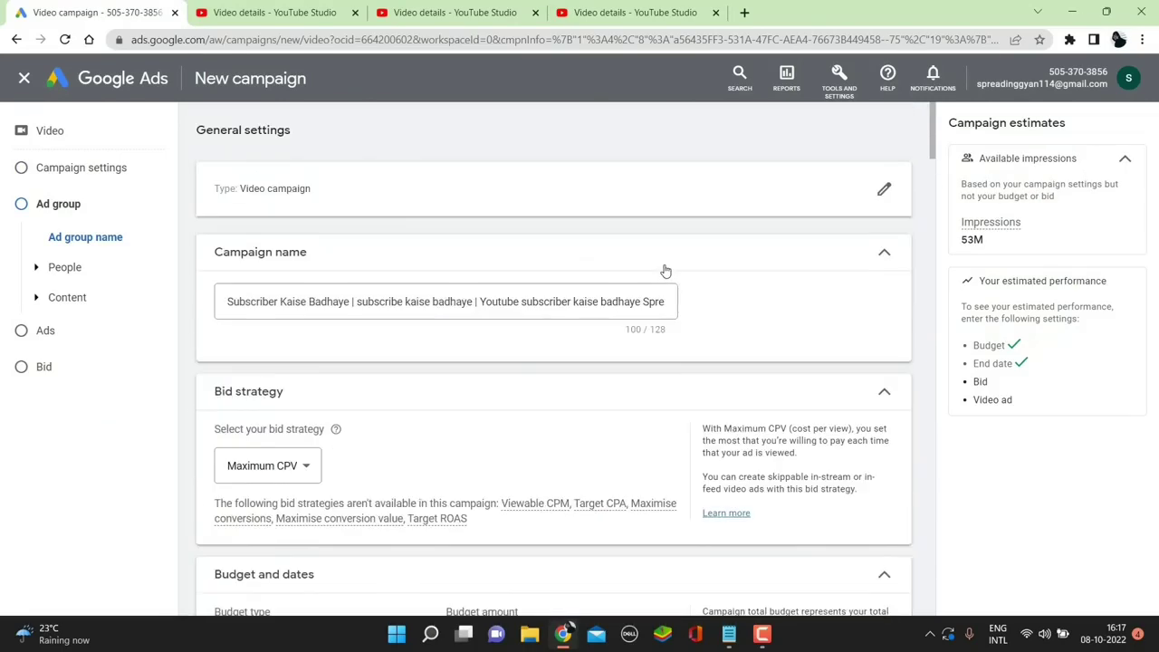
{"action": "left_click", "coordinate": [662, 301]}
{"action": "key", "text": "ctrl+a"}
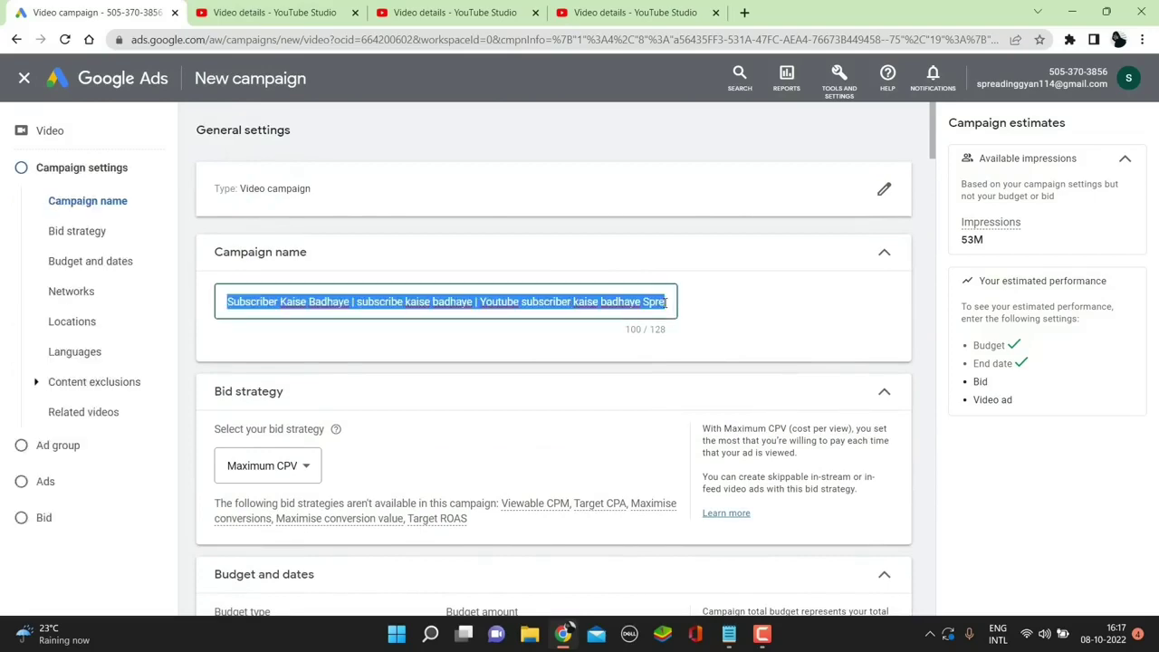
{"action": "scroll", "coordinate": [631, 362], "scroll_direction": "down", "scroll_amount": 20}
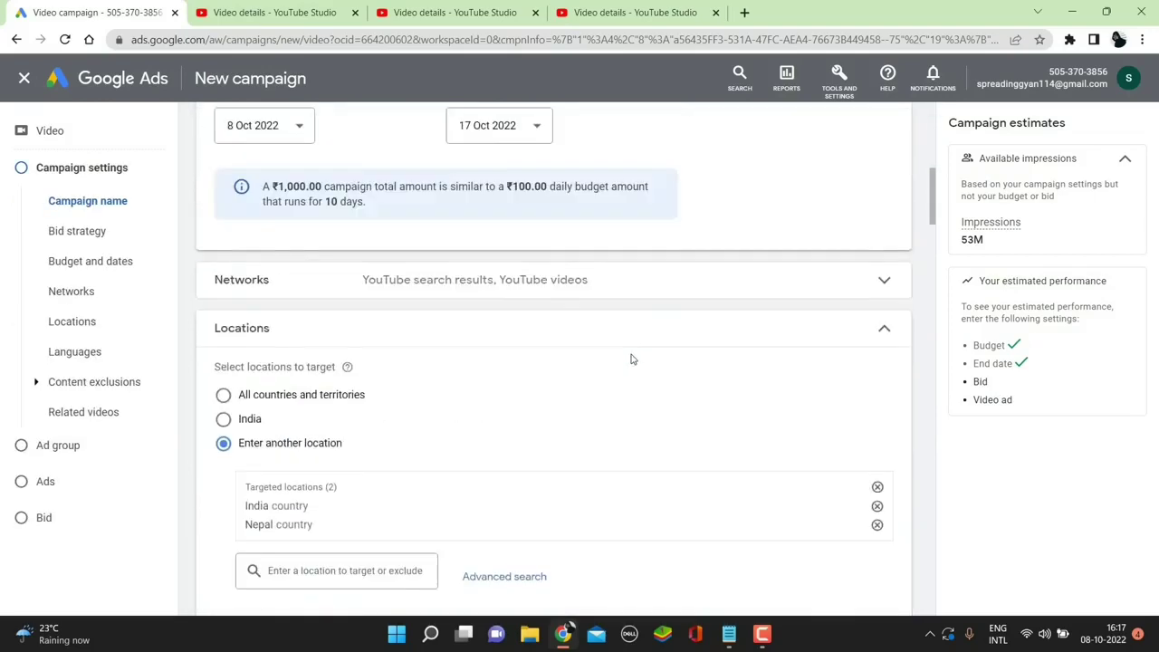
{"action": "scroll", "coordinate": [631, 363], "scroll_direction": "down", "scroll_amount": 10}
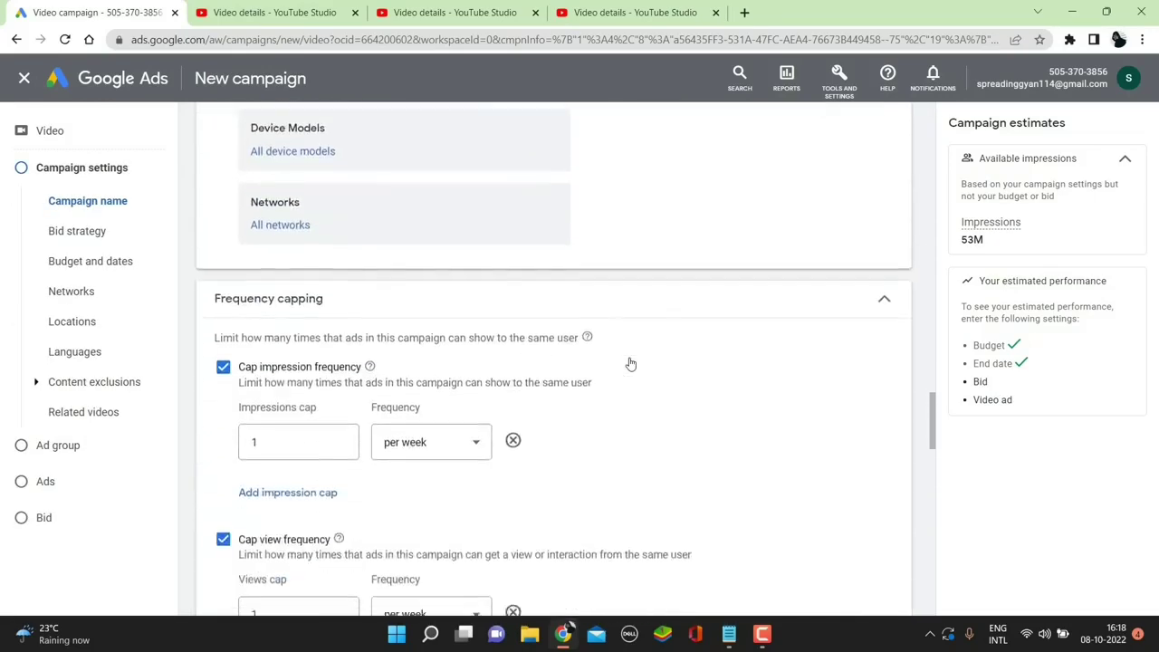
{"action": "scroll", "coordinate": [632, 363], "scroll_direction": "down", "scroll_amount": 2}
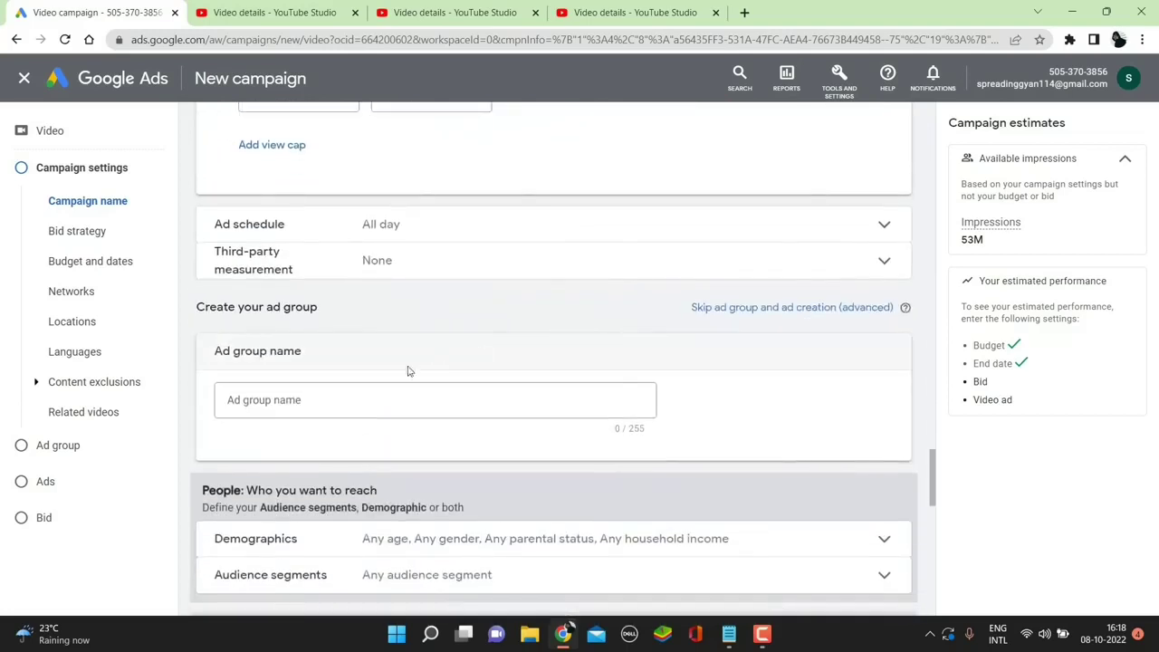
{"action": "left_click", "coordinate": [370, 396]}
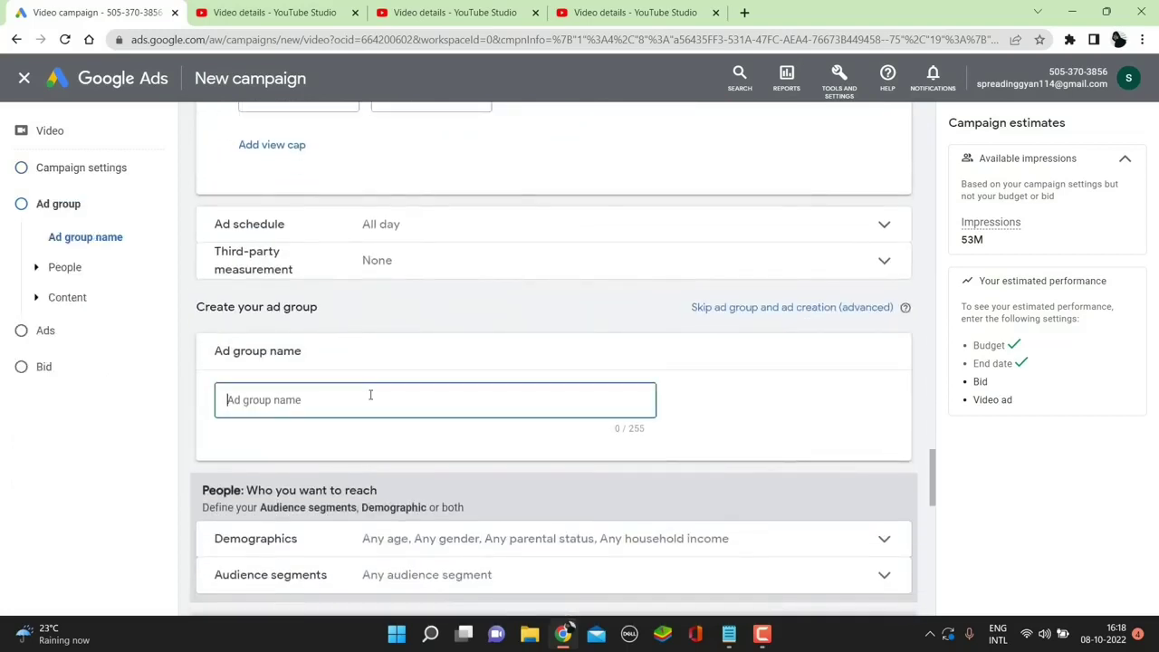
{"action": "type", "text": "Subscriber Kaise Badhaye | subscribe kaise badhaye | Youtube subscriber kaise badhaye Spreading Gyan"}
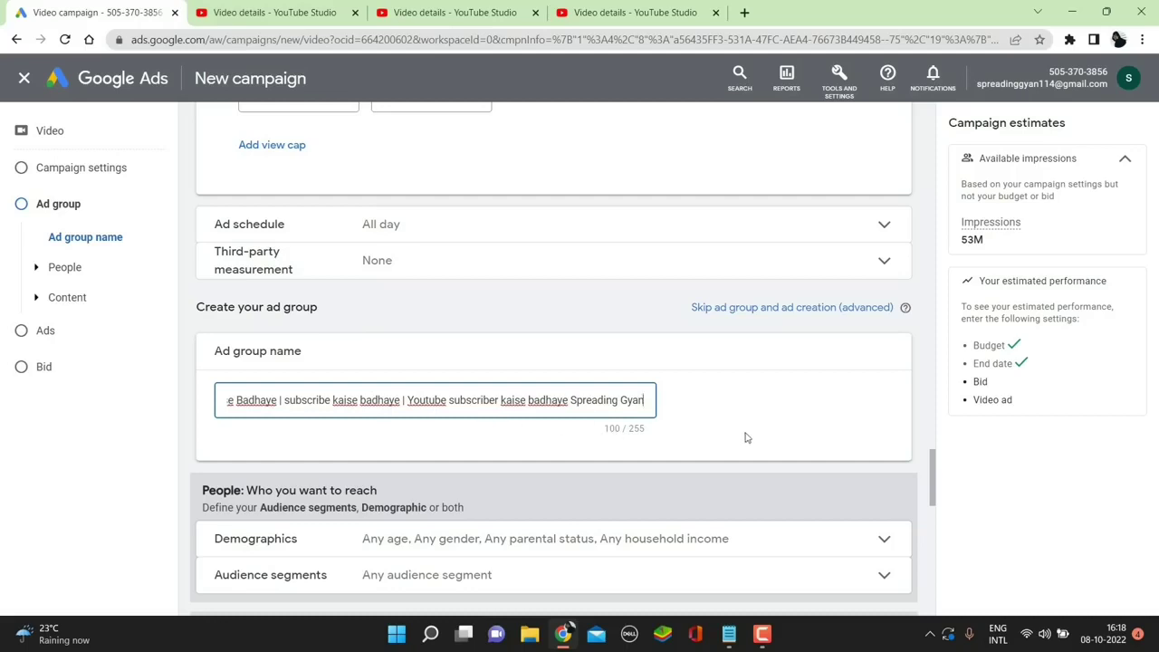
In the ad group's demographics, exclude the age groups 45 - 54, 55 - 64, 65+ and Unknown.
{"action": "scroll", "coordinate": [729, 427], "scroll_direction": "down", "scroll_amount": 1}
{"action": "scroll", "coordinate": [513, 388], "scroll_direction": "down", "scroll_amount": 3}
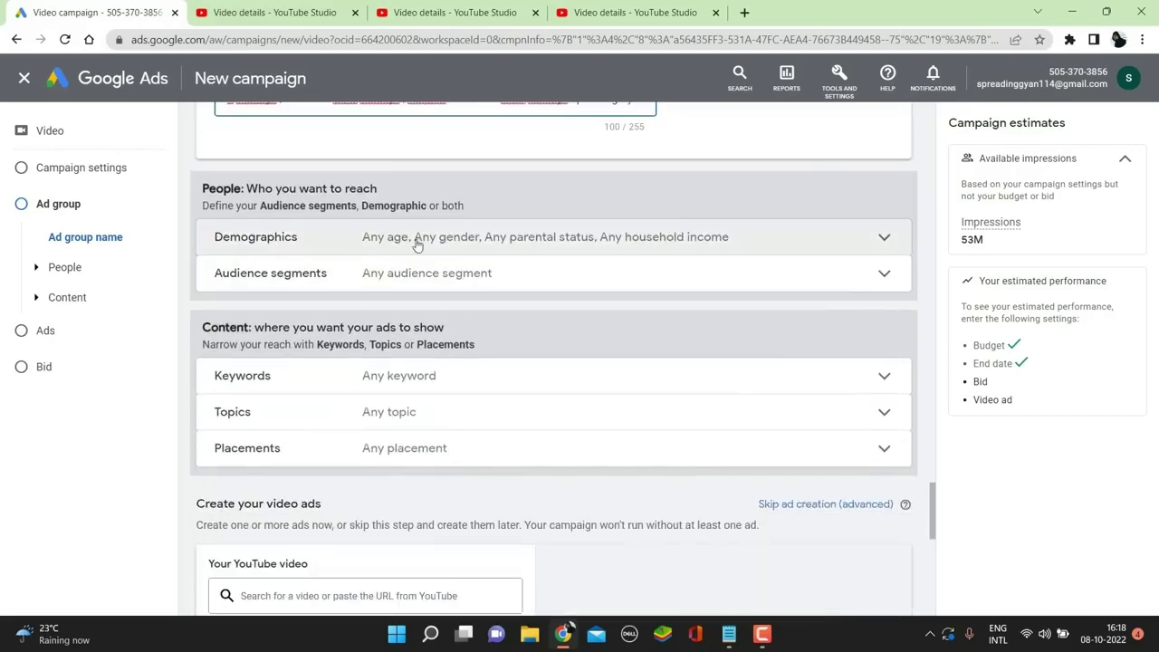
{"action": "left_click", "coordinate": [775, 237]}
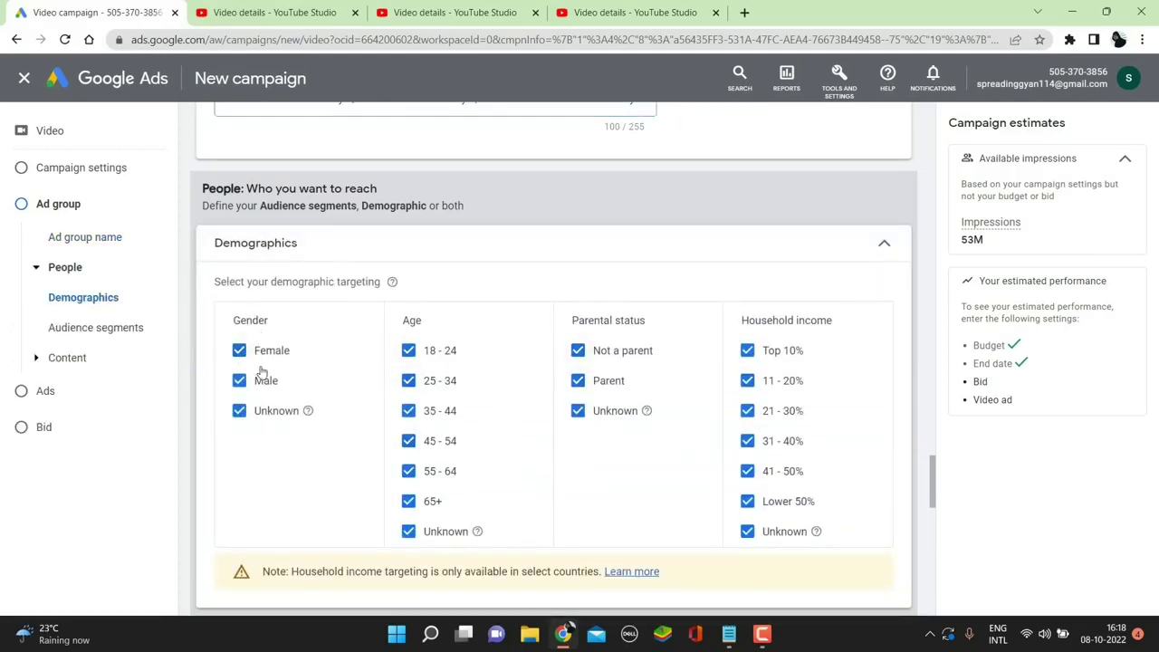
{"action": "left_click", "coordinate": [409, 531]}
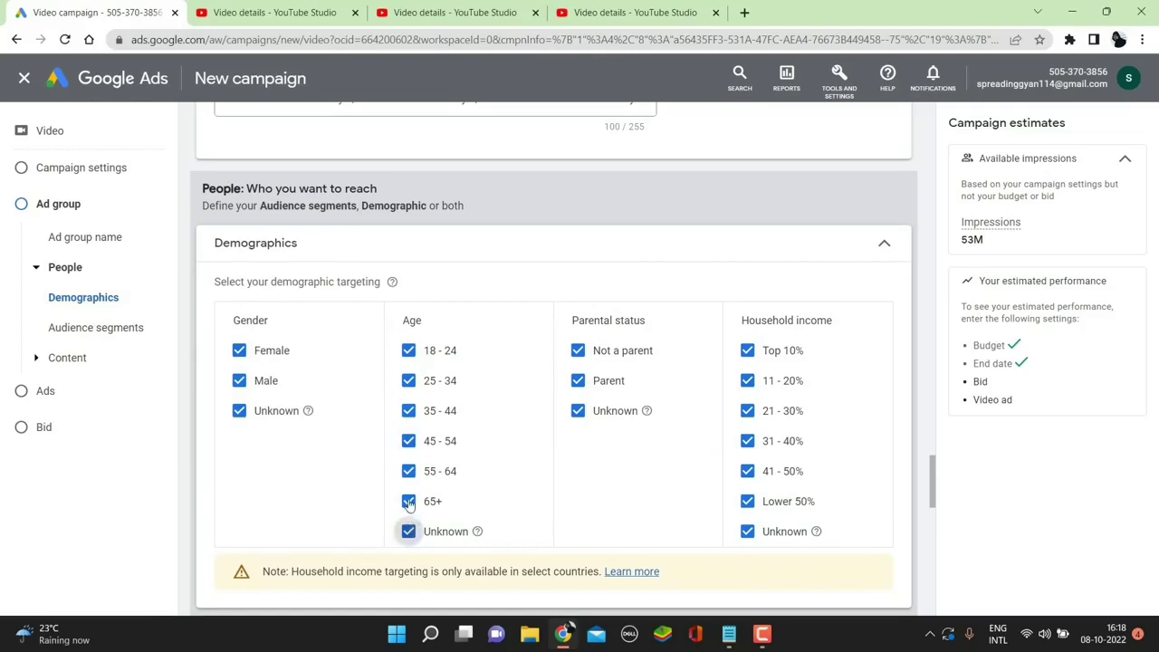
{"action": "left_click", "coordinate": [409, 501]}
{"action": "left_click", "coordinate": [409, 474]}
{"action": "left_click", "coordinate": [408, 442]}
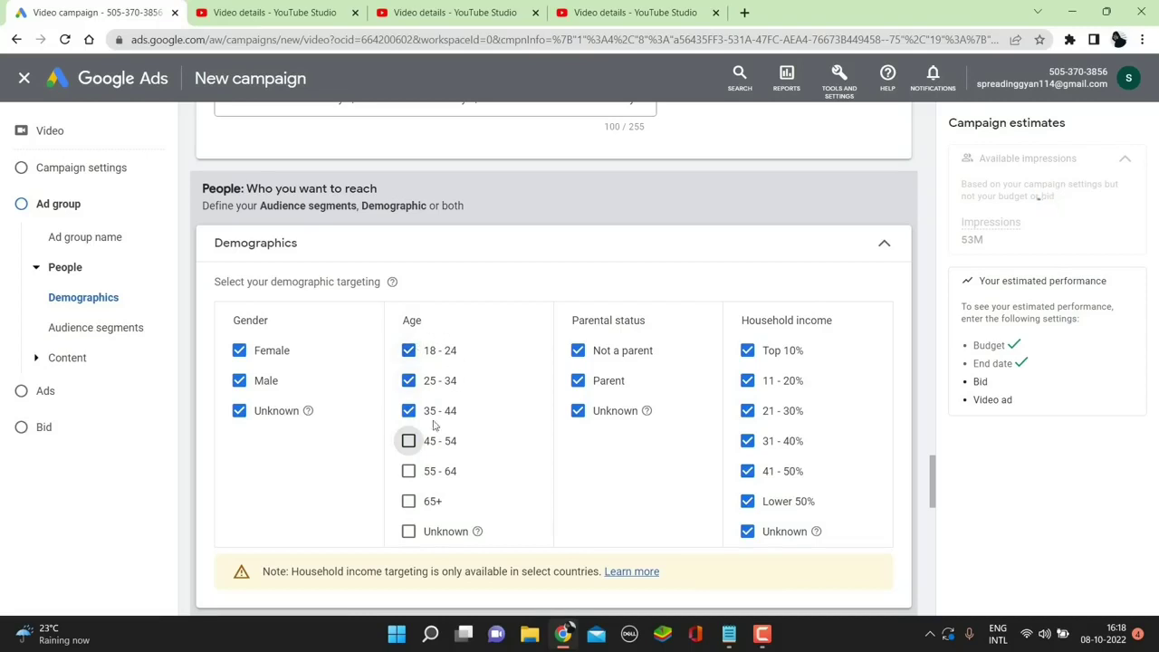
Add the Social Media Enthusiasts audience segment to the ad group's targeting and remove it again.
{"action": "scroll", "coordinate": [797, 338], "scroll_direction": "down", "scroll_amount": 3}
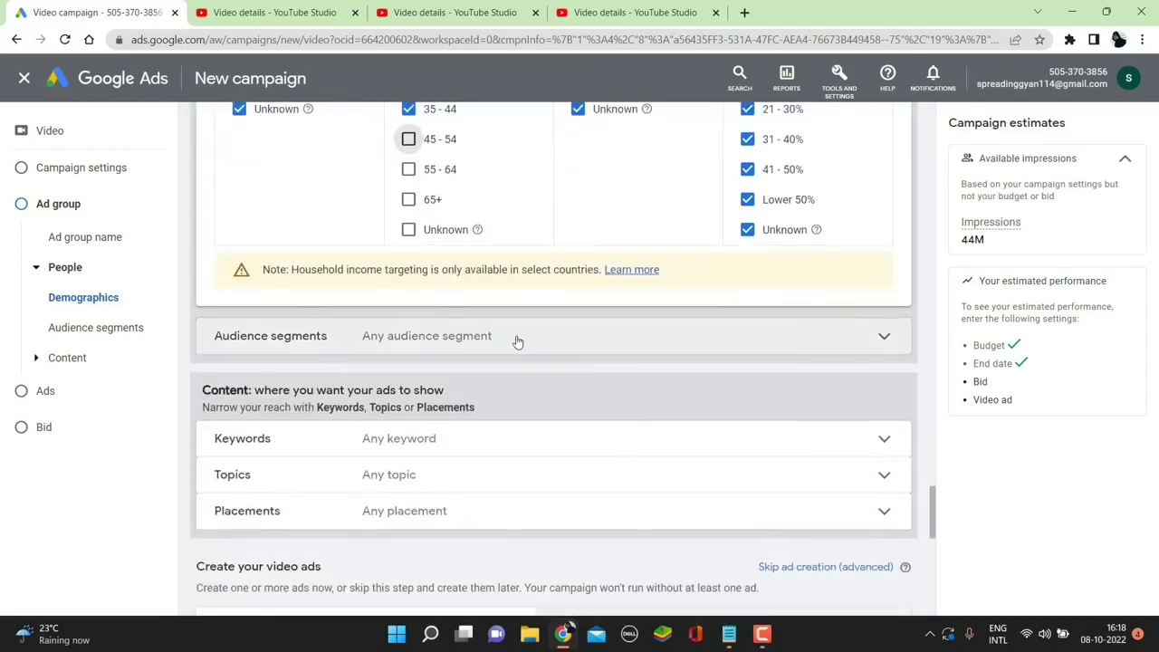
{"action": "left_click", "coordinate": [517, 342]}
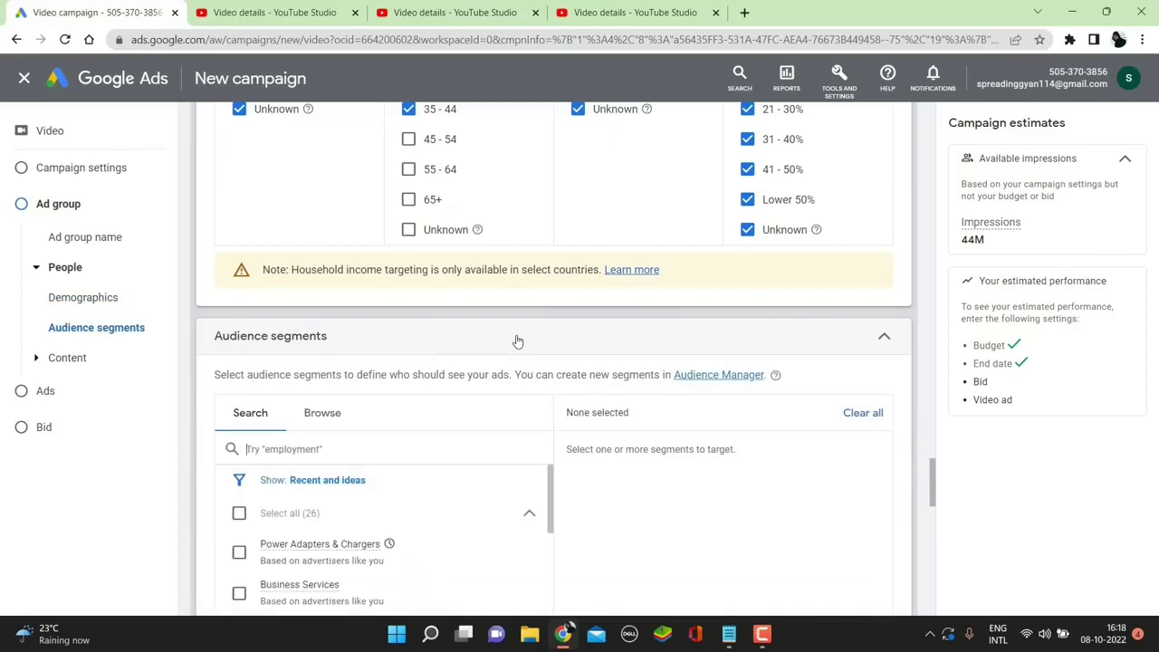
{"action": "scroll", "coordinate": [518, 341], "scroll_direction": "up", "scroll_amount": 1}
{"action": "scroll", "coordinate": [546, 389], "scroll_direction": "down", "scroll_amount": 5}
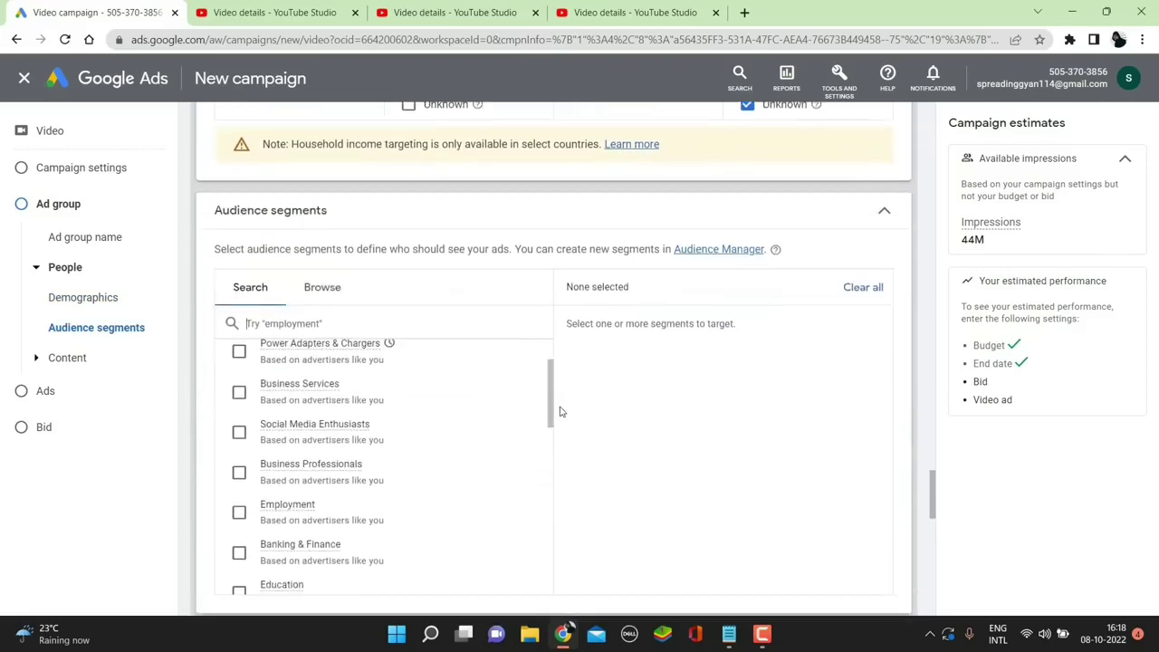
{"action": "scroll", "coordinate": [670, 450], "scroll_direction": "down", "scroll_amount": 1}
{"action": "scroll", "coordinate": [389, 432], "scroll_direction": "up", "scroll_amount": 2}
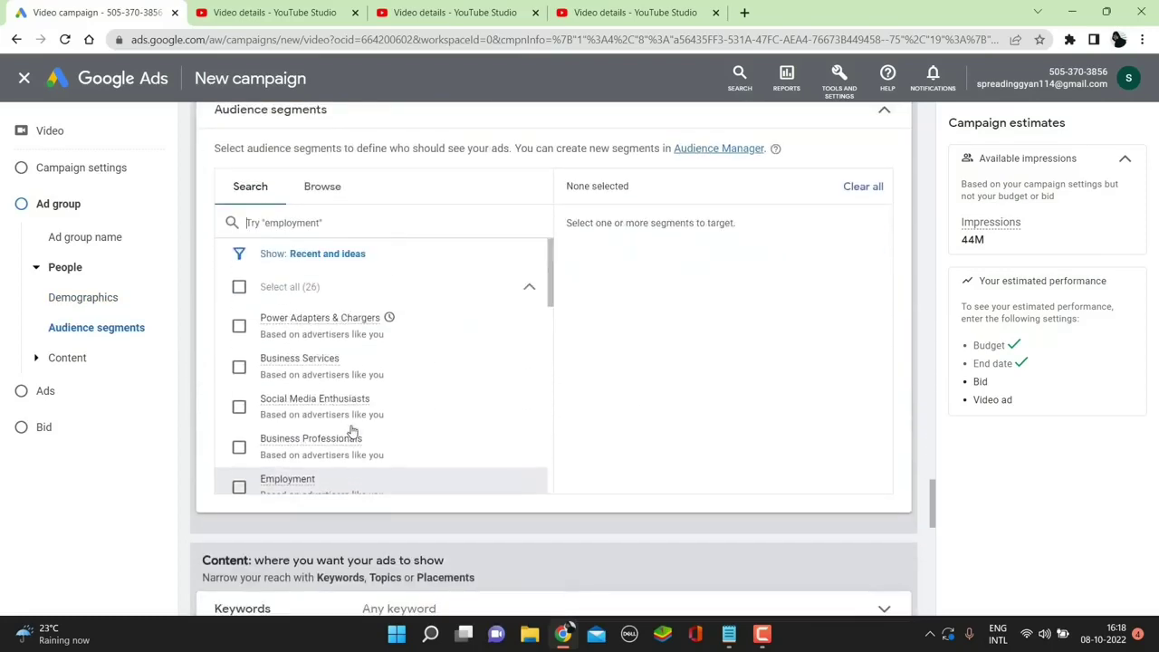
{"action": "left_click", "coordinate": [240, 408]}
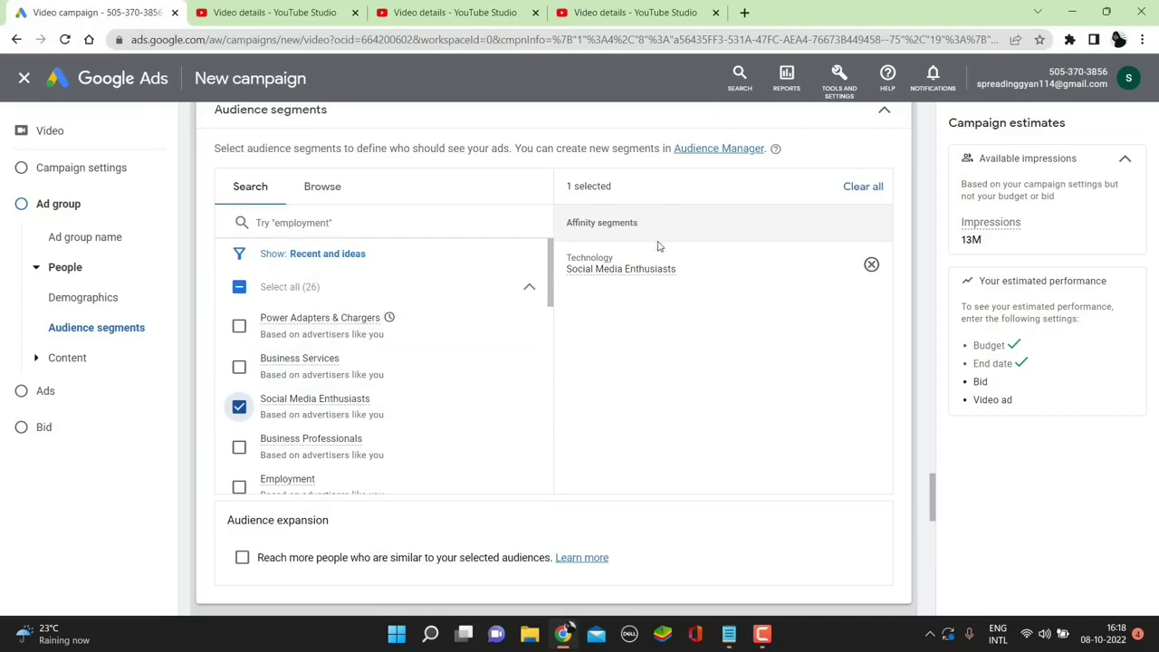
{"action": "left_click", "coordinate": [871, 264]}
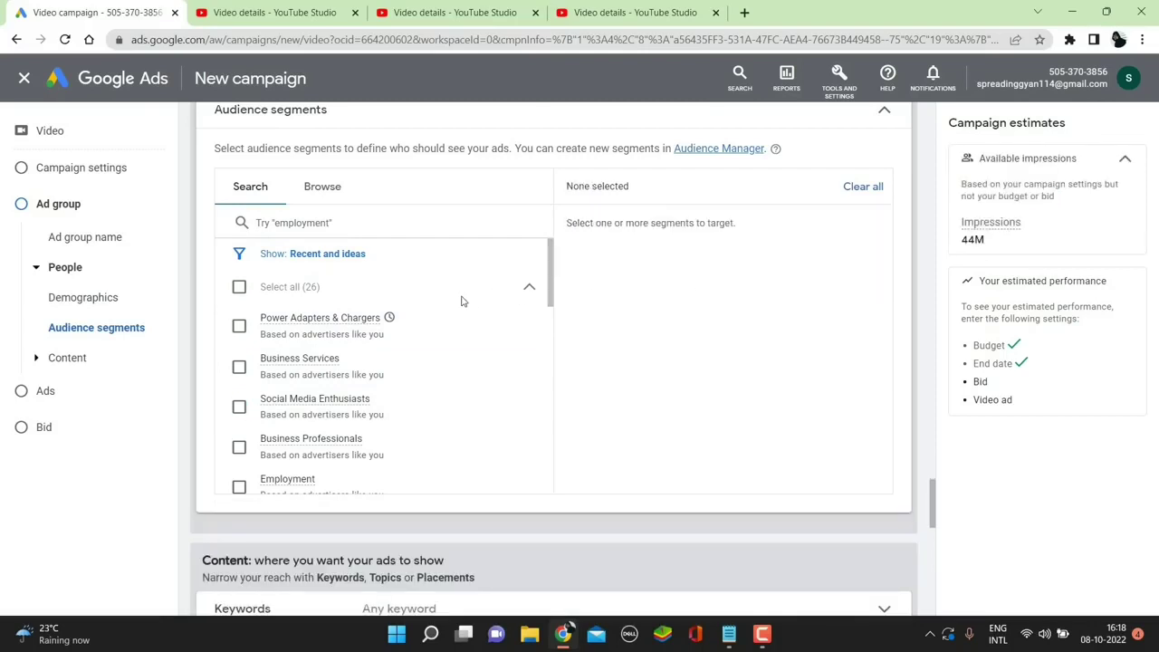
Enter the ad group's eight target keywords, from "subscriber" and "subscriber kaise badhaye" to "how to increase subscriber on youtube" and "how to gain subscribers".
{"action": "scroll", "coordinate": [537, 236], "scroll_direction": "down", "scroll_amount": 1}
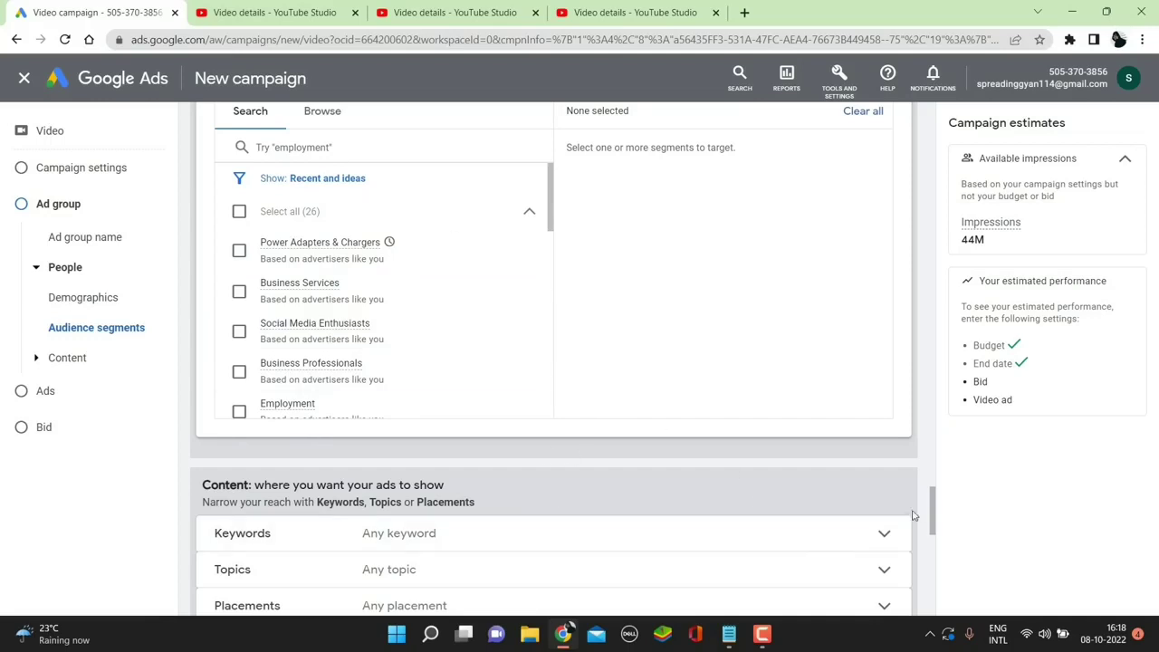
{"action": "scroll", "coordinate": [928, 509], "scroll_direction": "down", "scroll_amount": 3}
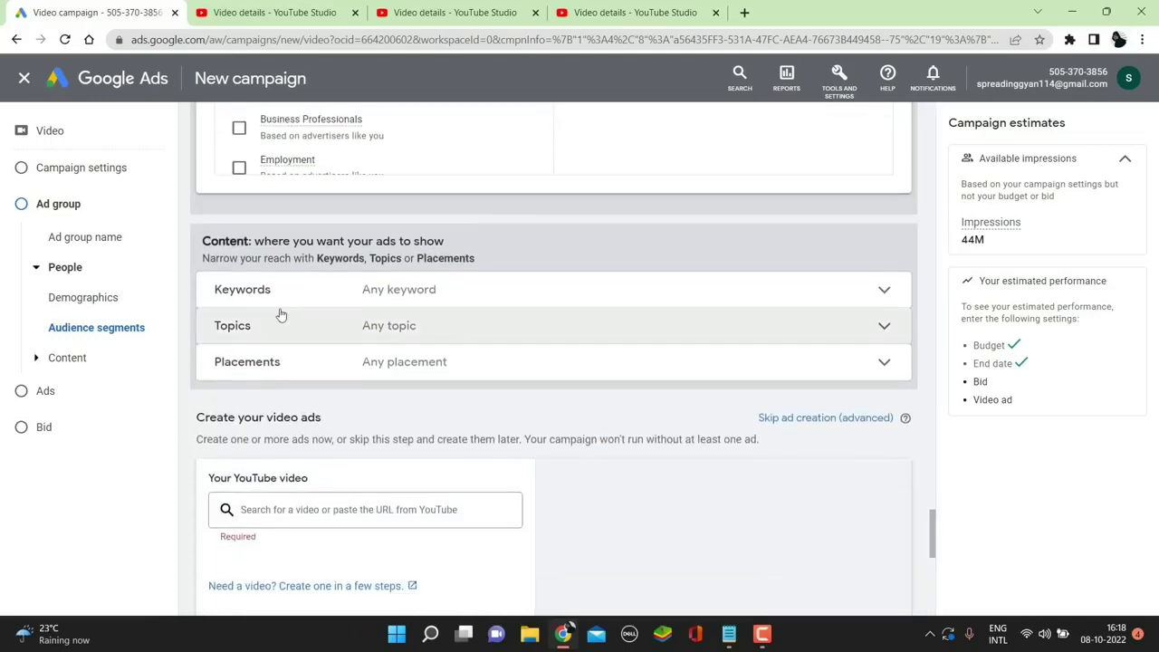
{"action": "left_click", "coordinate": [422, 289]}
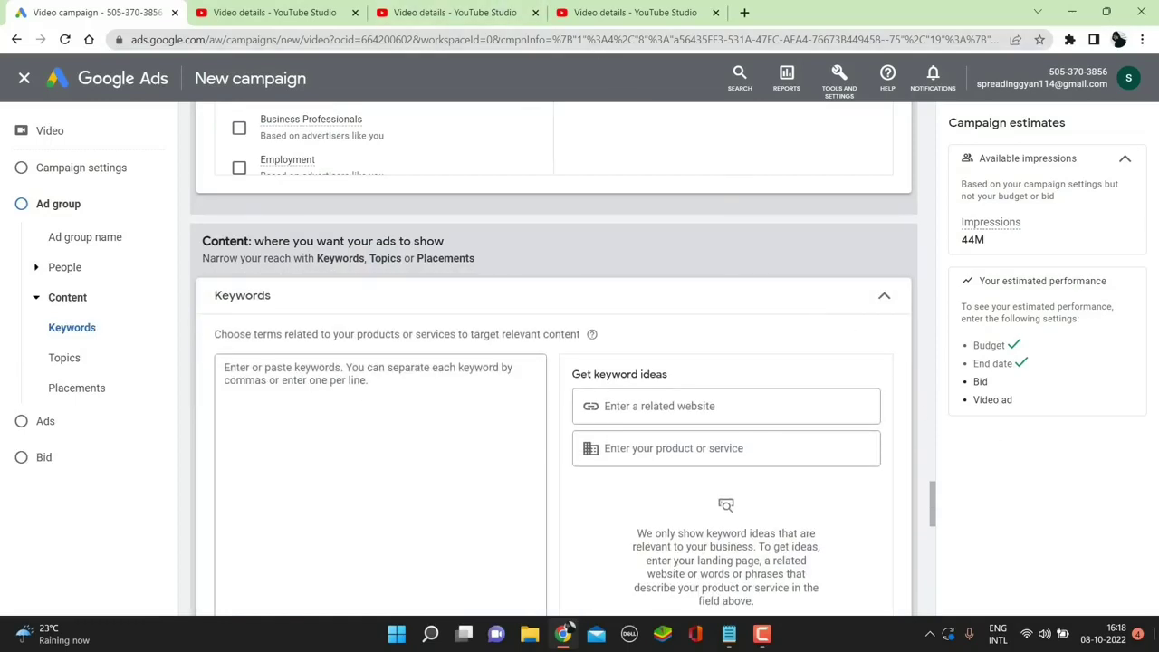
{"action": "scroll", "coordinate": [288, 322], "scroll_direction": "down", "scroll_amount": 1}
{"action": "left_click", "coordinate": [288, 323]}
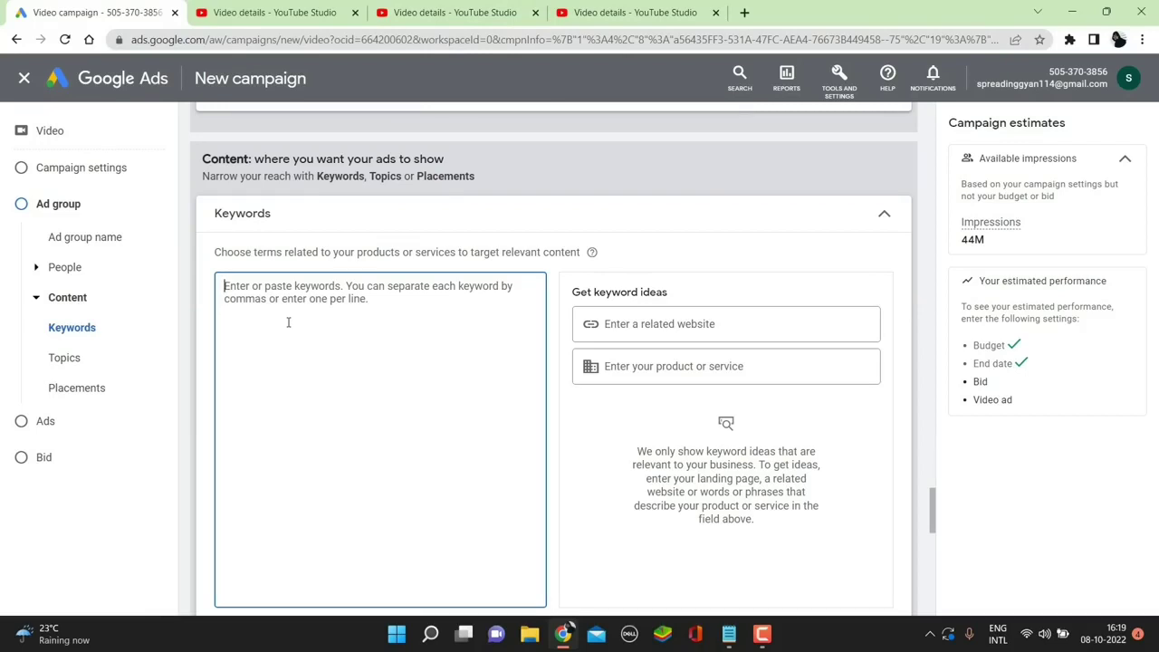
{"action": "type", "text": "subs"}
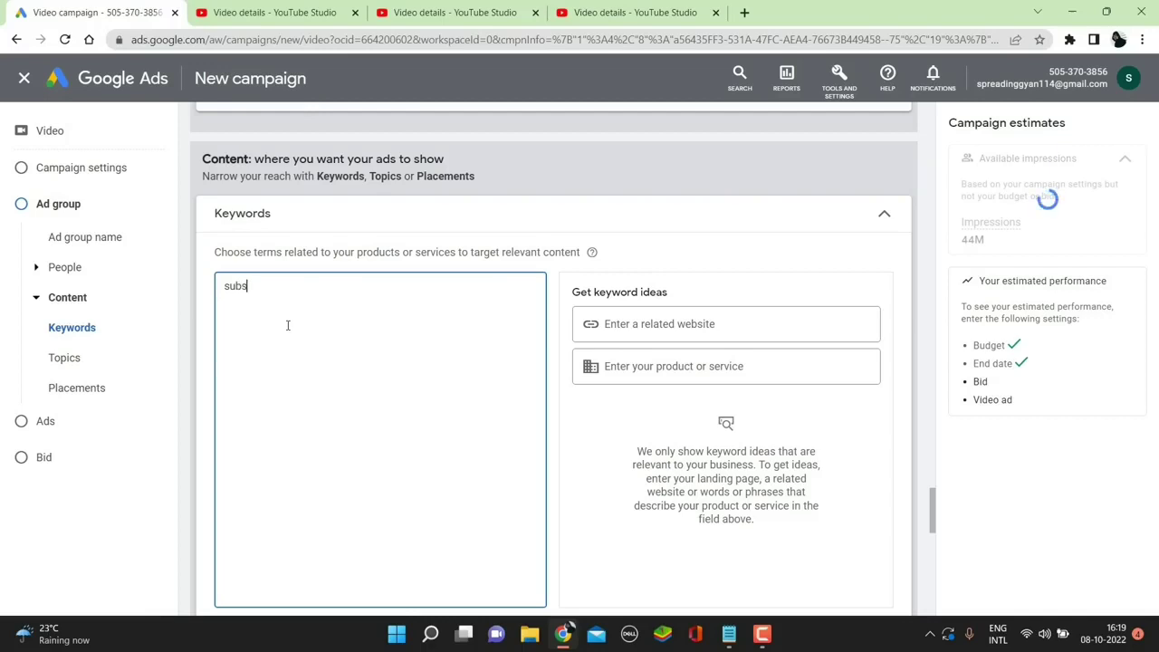
{"action": "key", "text": "ctrl+a"}
{"action": "type", "text": "subscriber subscriber kaise badhaye subscribe kaise badhaye youtube par subscriber kaise badhaye youtube me subscriber kaise badhaye how to increase subscriber how to increase subscriber on youtube how to gain subscribers"}
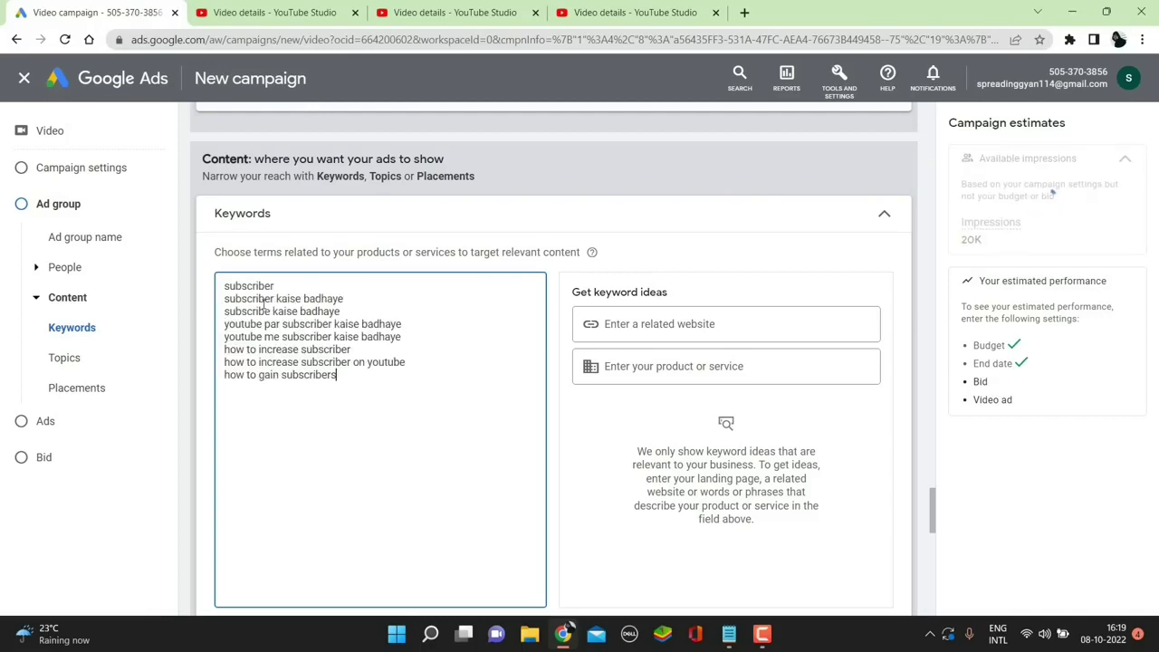
{"action": "scroll", "coordinate": [461, 434], "scroll_direction": "down", "scroll_amount": 2}
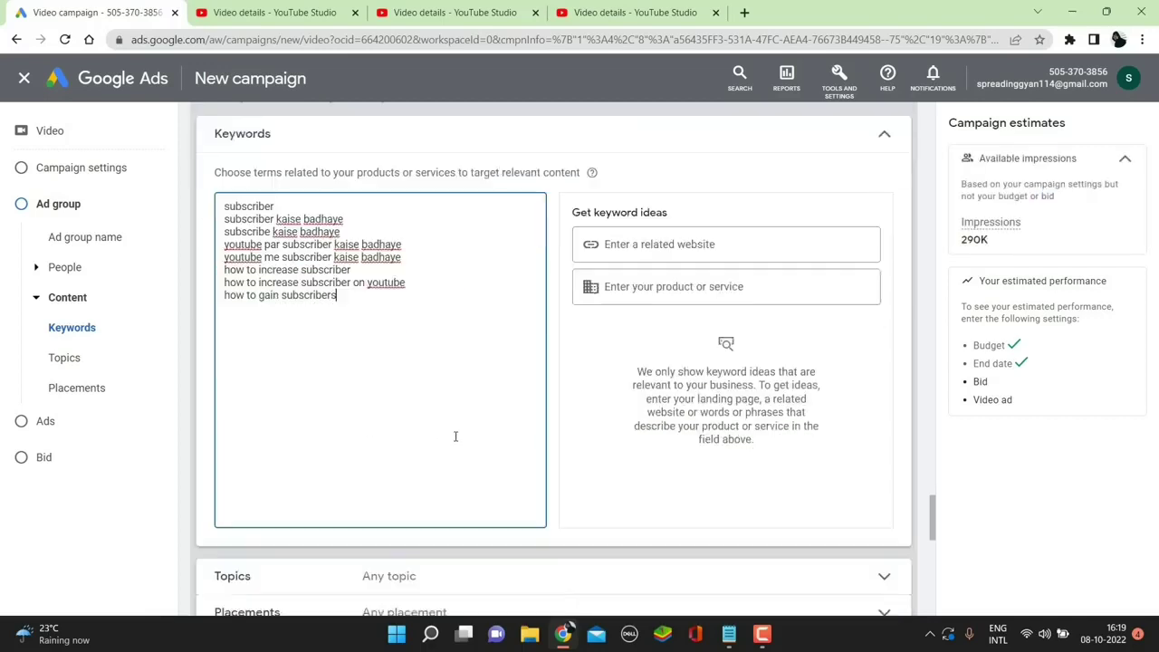
{"action": "scroll", "coordinate": [427, 323], "scroll_direction": "up", "scroll_amount": 1}
{"action": "scroll", "coordinate": [352, 253], "scroll_direction": "down", "scroll_amount": 1}
{"action": "scroll", "coordinate": [393, 297], "scroll_direction": "up", "scroll_amount": 1}
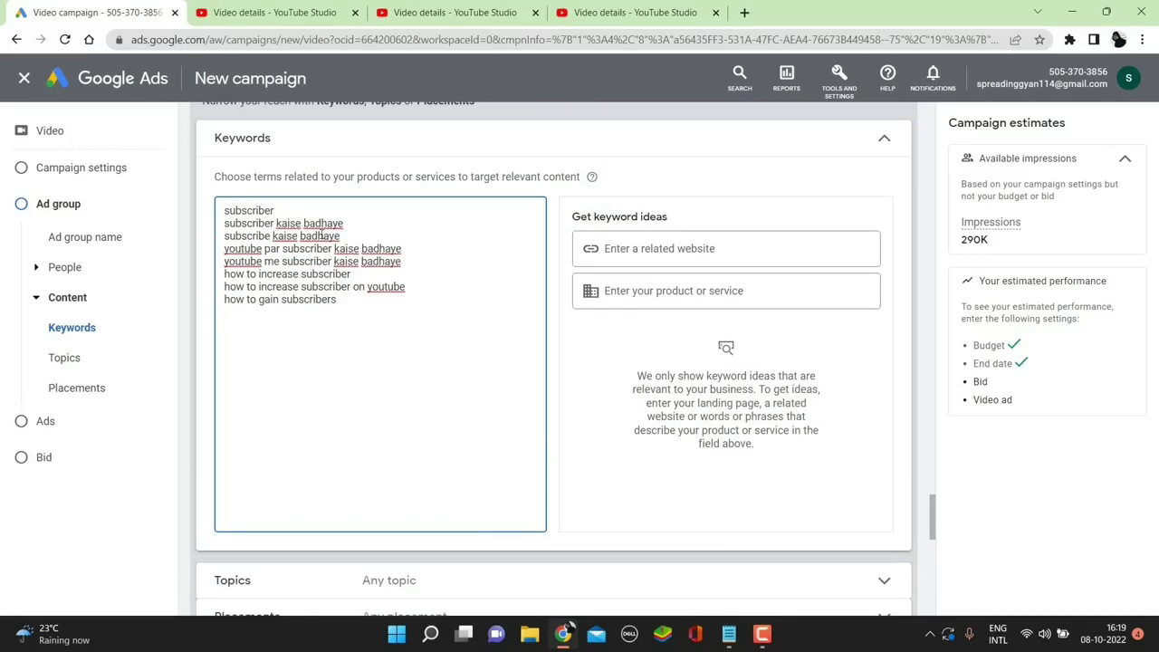
{"action": "scroll", "coordinate": [449, 355], "scroll_direction": "up", "scroll_amount": 1}
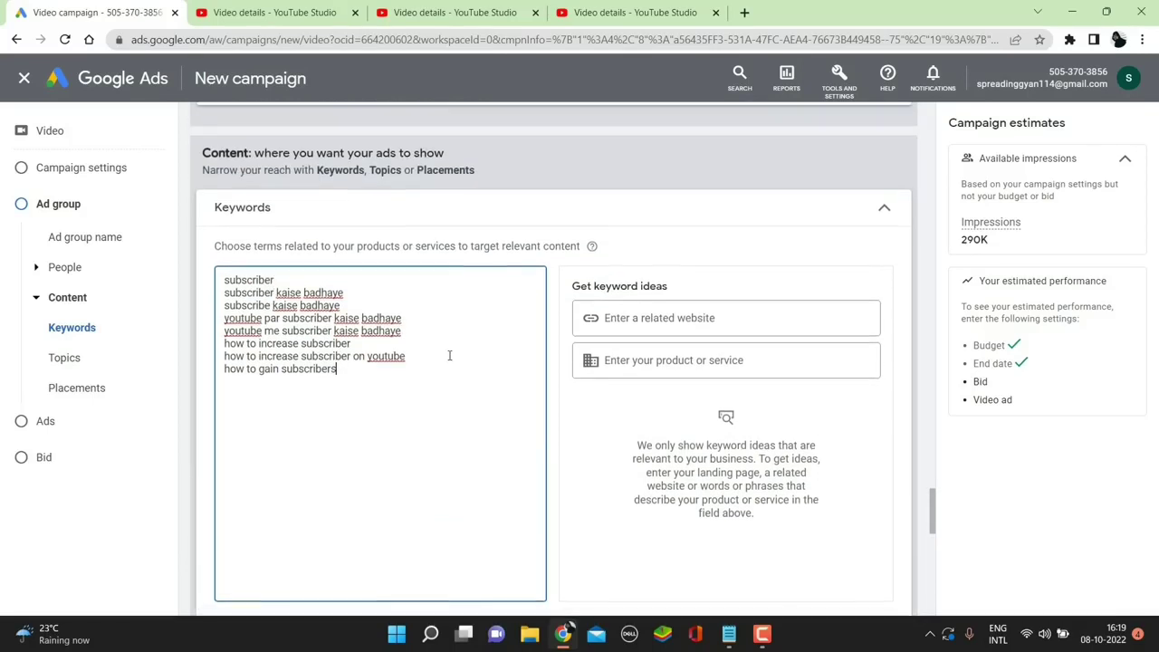
Copy the link of the "Subscriber Kaise Badhaye" video from YouTube Studio and use it to select that video for the ad.
{"action": "scroll", "coordinate": [449, 355], "scroll_direction": "down", "scroll_amount": 4}
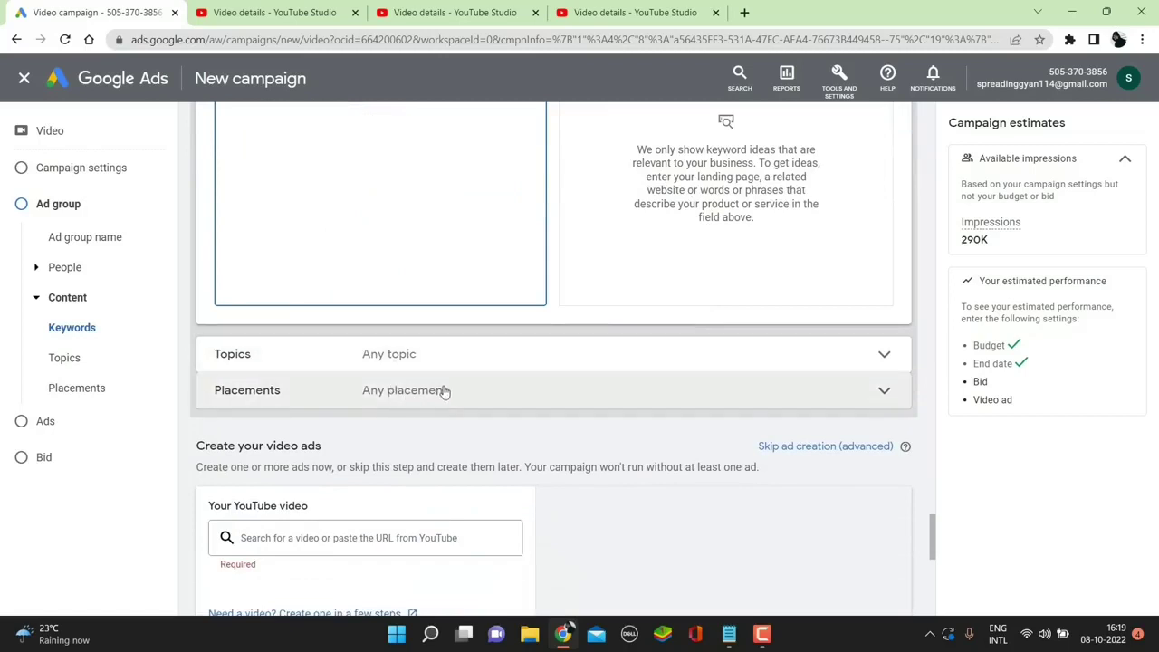
{"action": "scroll", "coordinate": [614, 439], "scroll_direction": "down", "scroll_amount": 2}
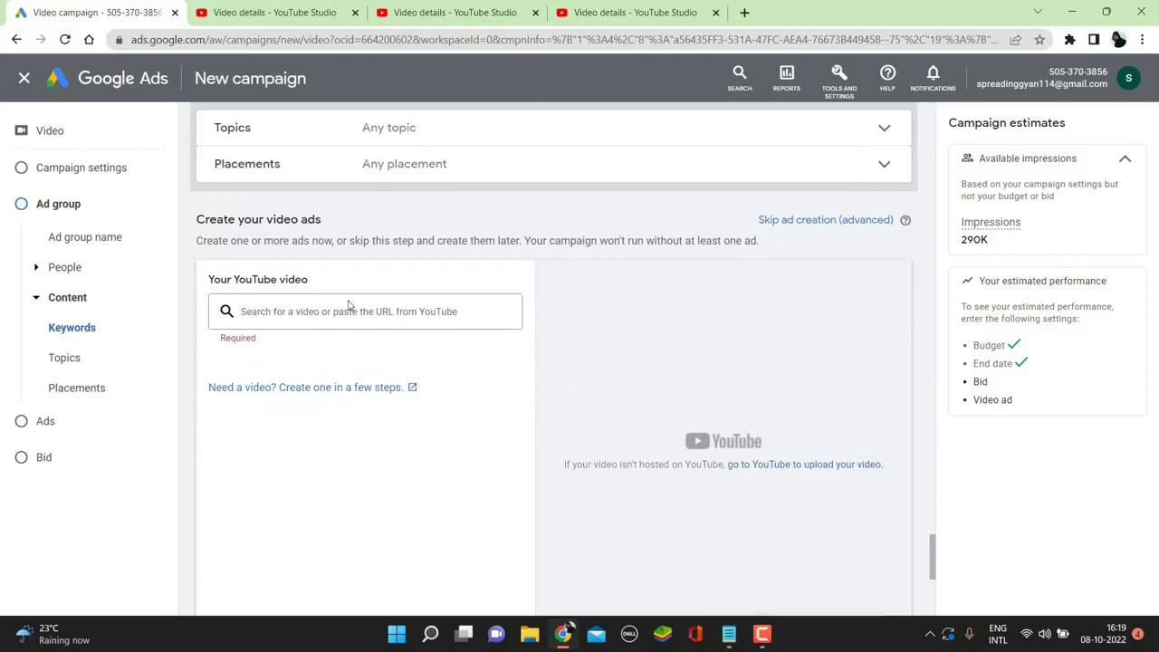
{"action": "scroll", "coordinate": [297, 305], "scroll_direction": "down", "scroll_amount": 1}
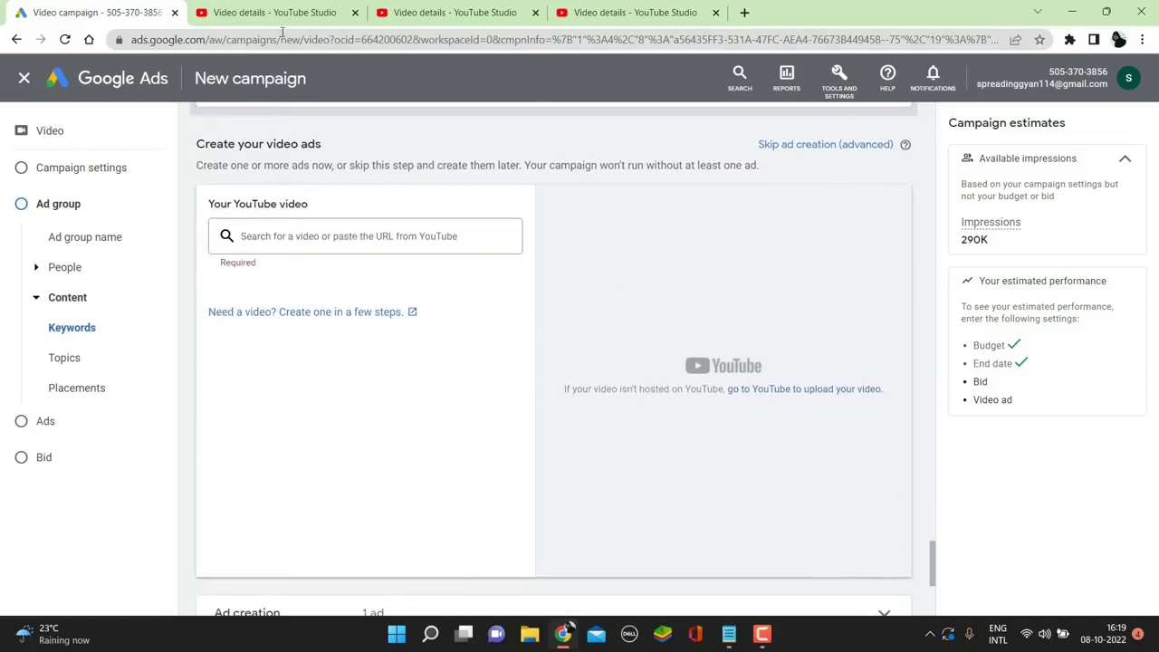
{"action": "left_click", "coordinate": [613, 11]}
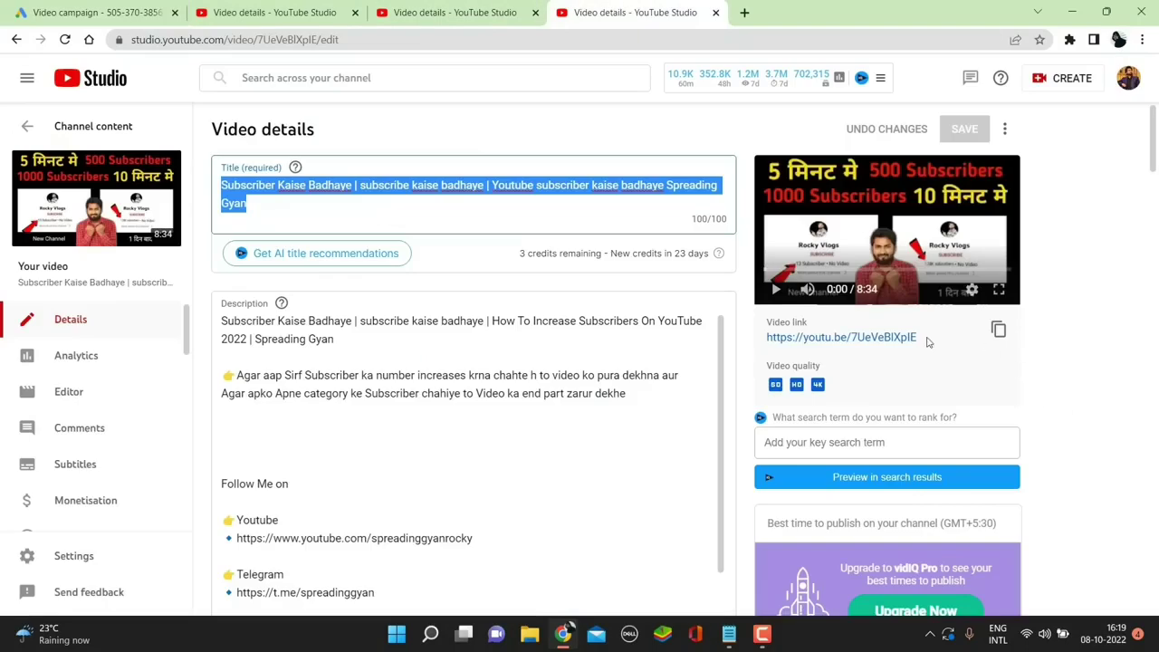
{"action": "left_click", "coordinate": [998, 330]}
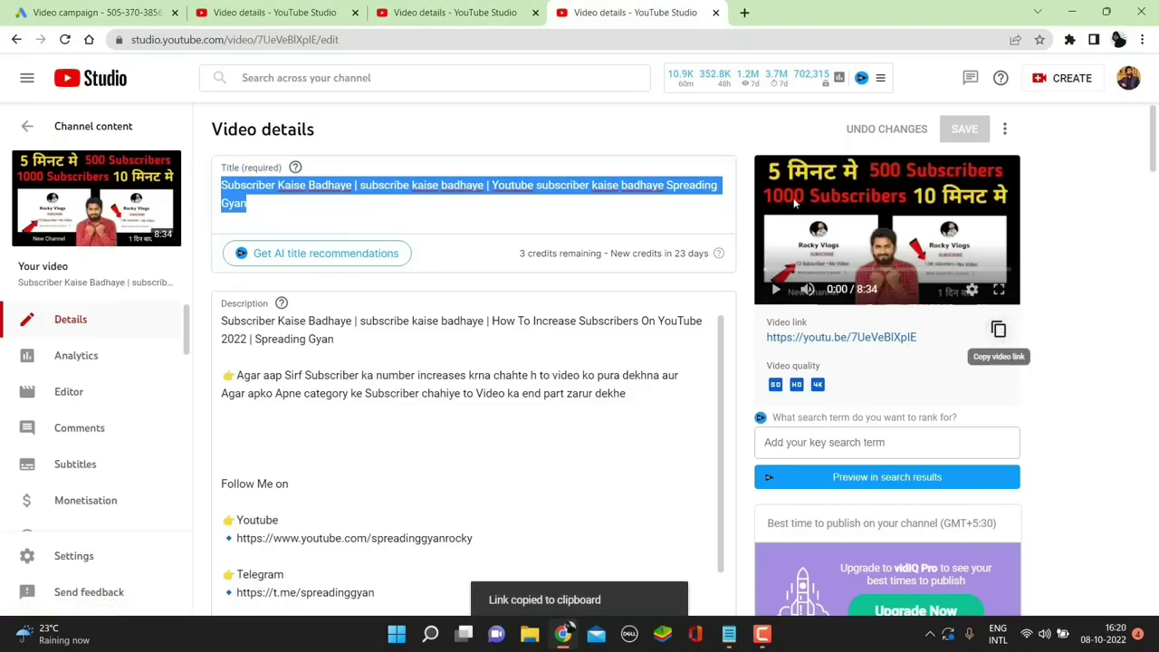
{"action": "left_click", "coordinate": [132, 9]}
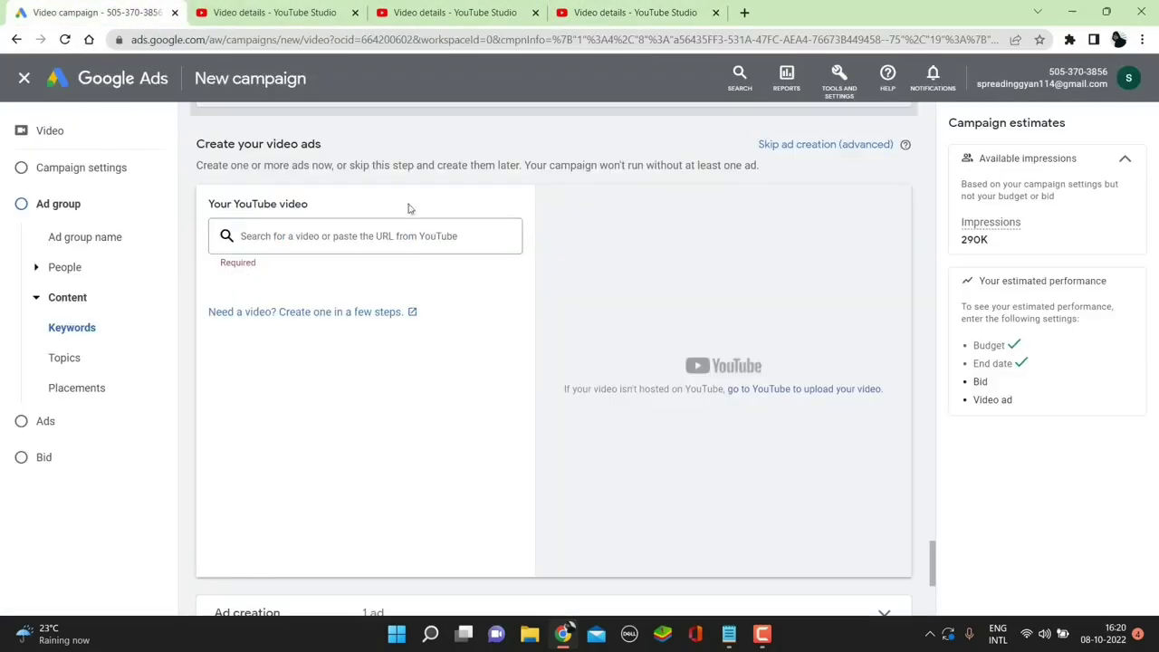
{"action": "left_click", "coordinate": [296, 234]}
{"action": "right_click", "coordinate": [294, 233]}
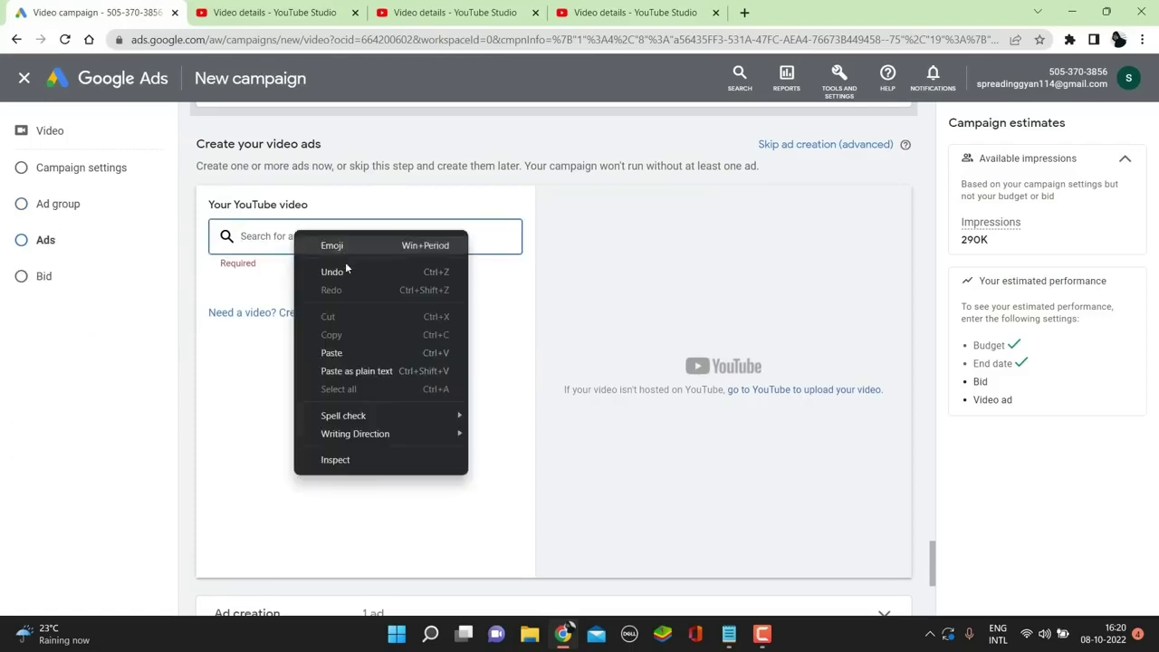
{"action": "left_click", "coordinate": [331, 354]}
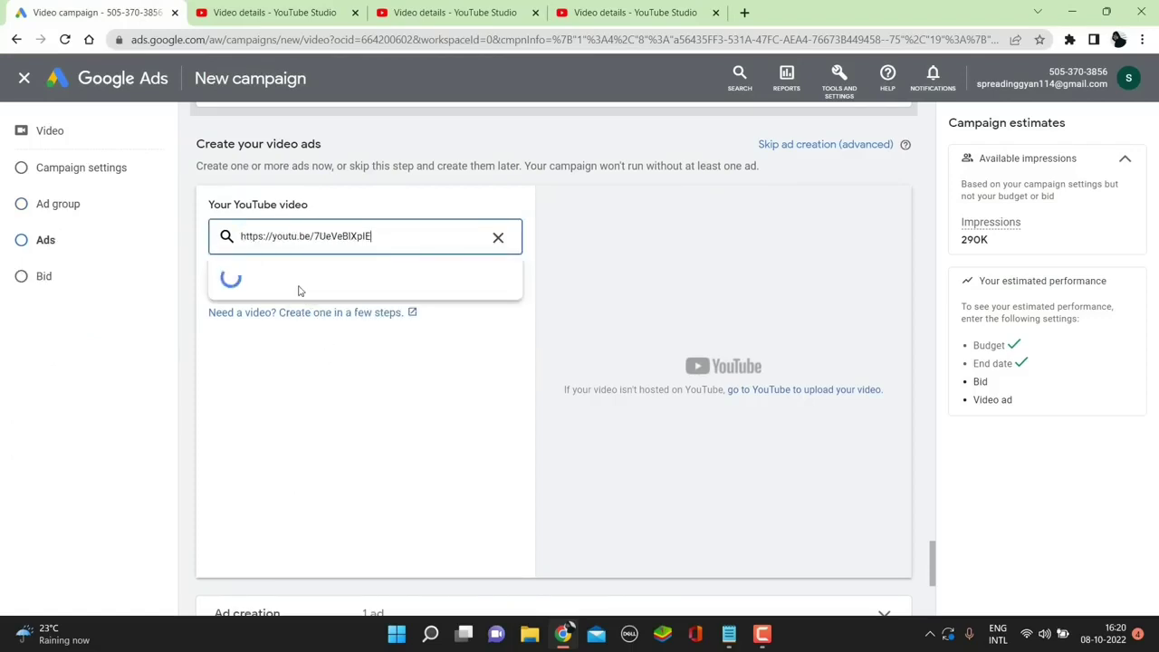
{"action": "left_click", "coordinate": [319, 263]}
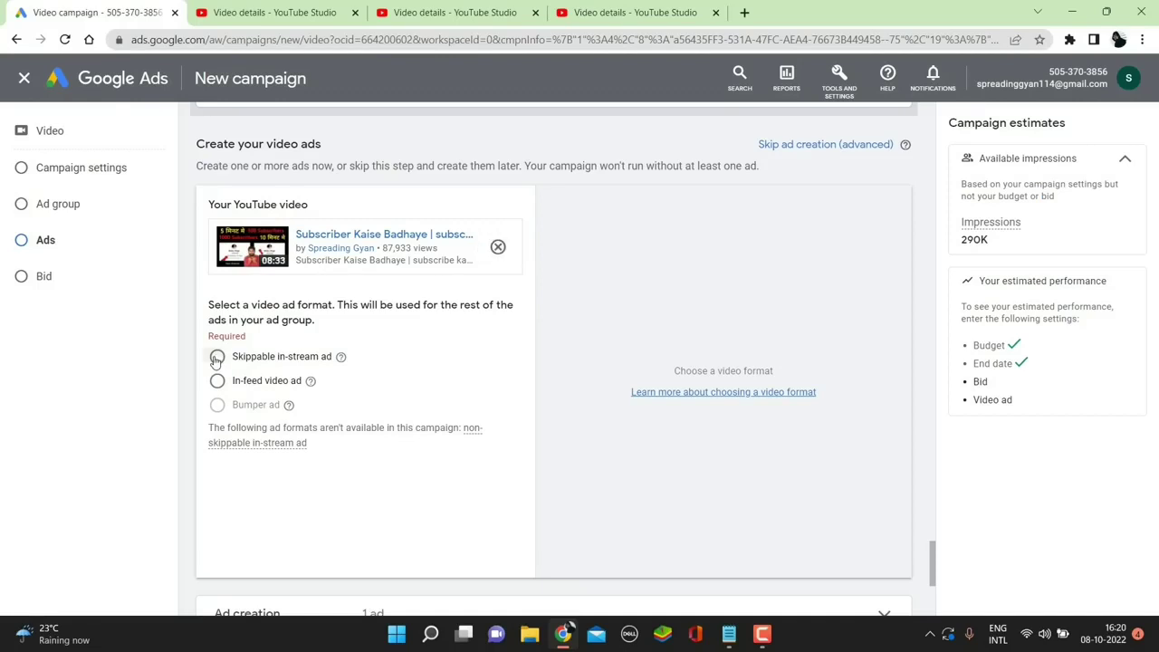
Try the skippable in-stream format for the video ad, then select the in-feed video ad format instead.
{"action": "left_click", "coordinate": [217, 359]}
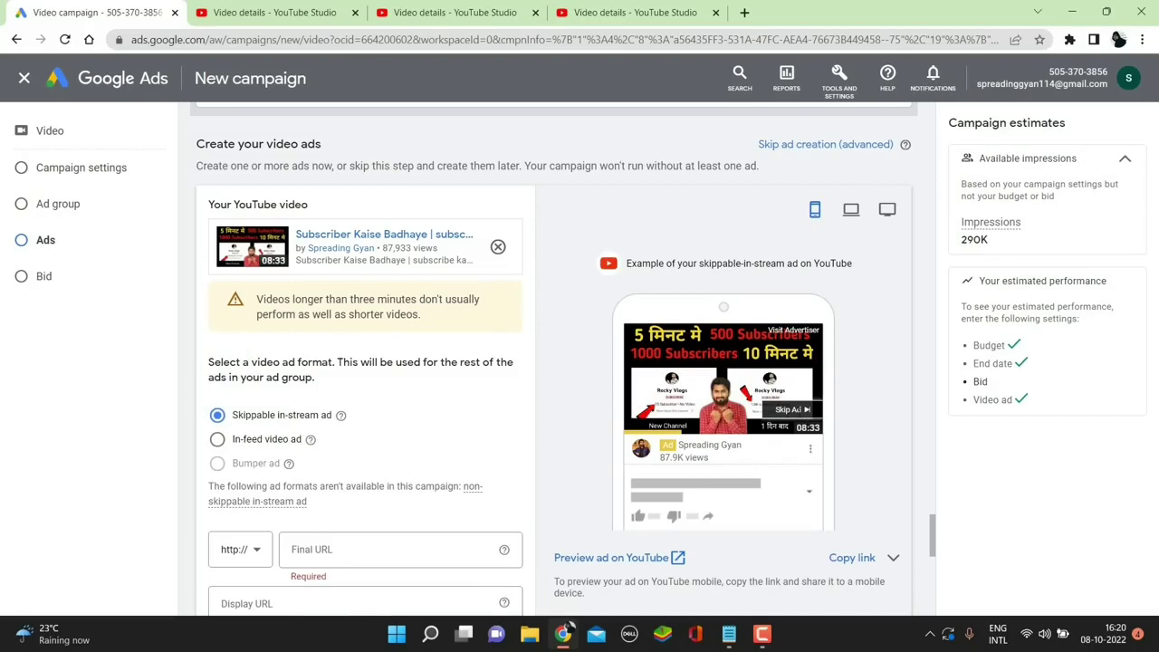
{"action": "left_click", "coordinate": [218, 439]}
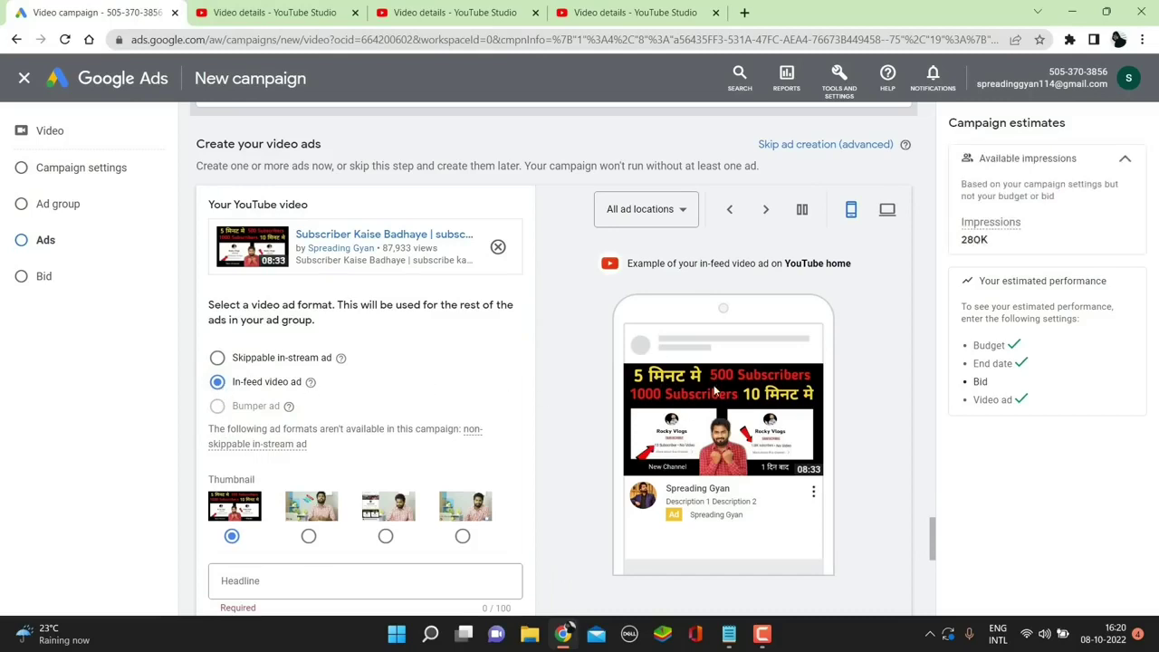
{"action": "scroll", "coordinate": [481, 278], "scroll_direction": "up", "scroll_amount": 8}
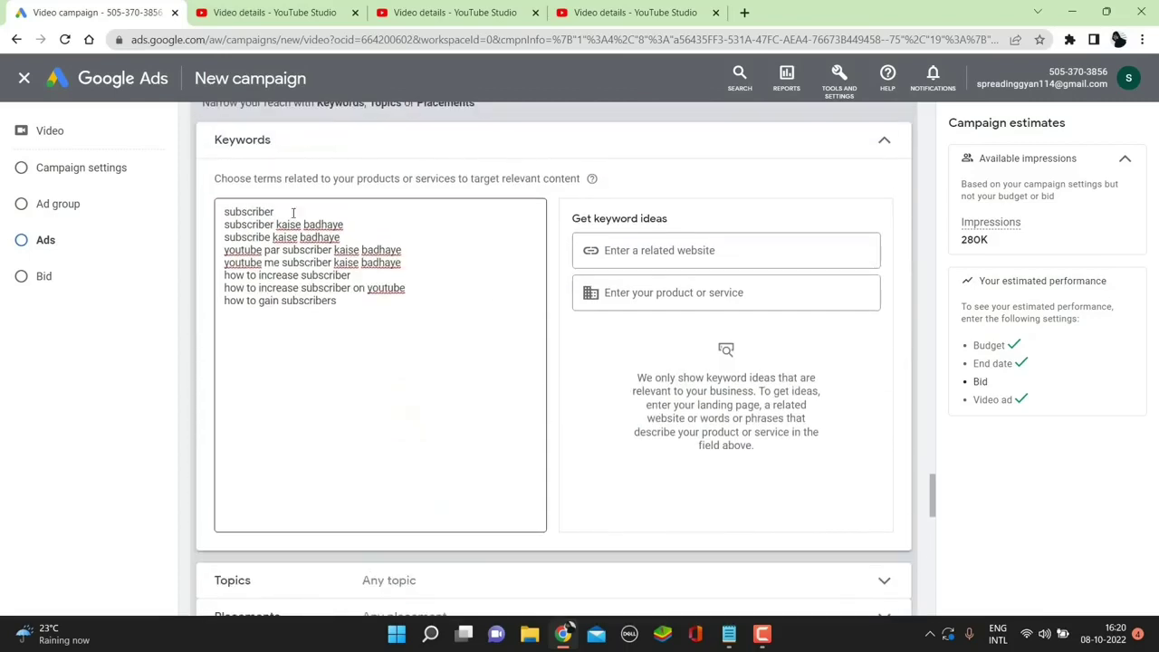
{"action": "scroll", "coordinate": [346, 323], "scroll_direction": "down", "scroll_amount": 8}
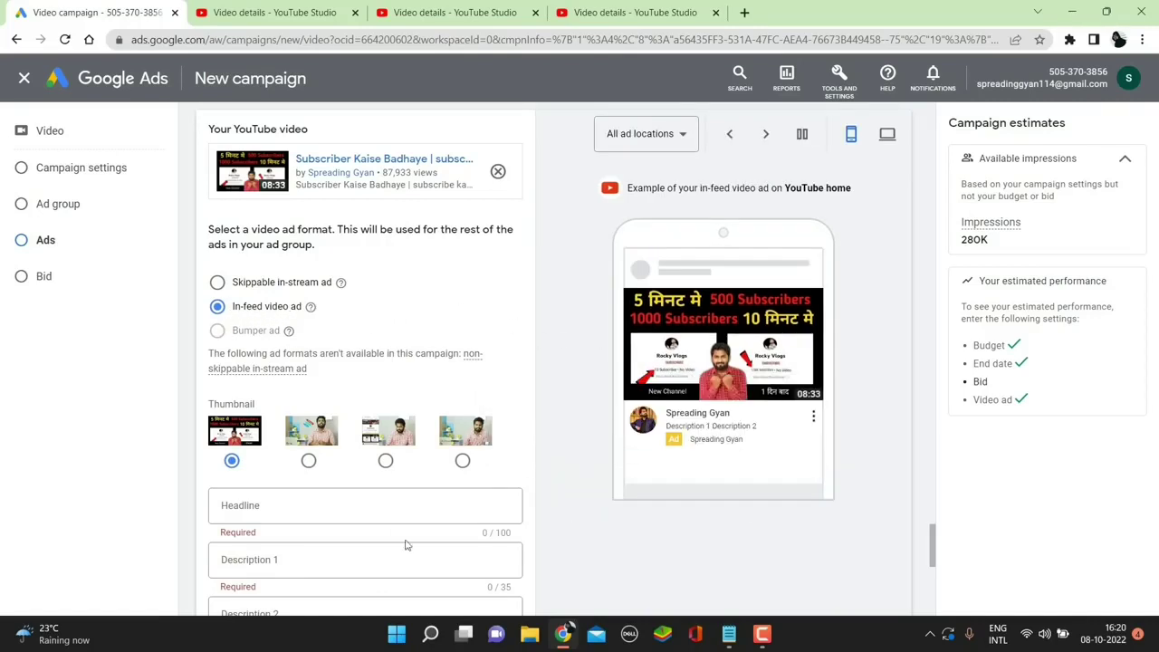
Enter the ad headline "1 din me 1000 subscriber", with "spreading gyan" as Description 1 and "subscriber" as Description 2.
{"action": "scroll", "coordinate": [363, 498], "scroll_direction": "down", "scroll_amount": 2}
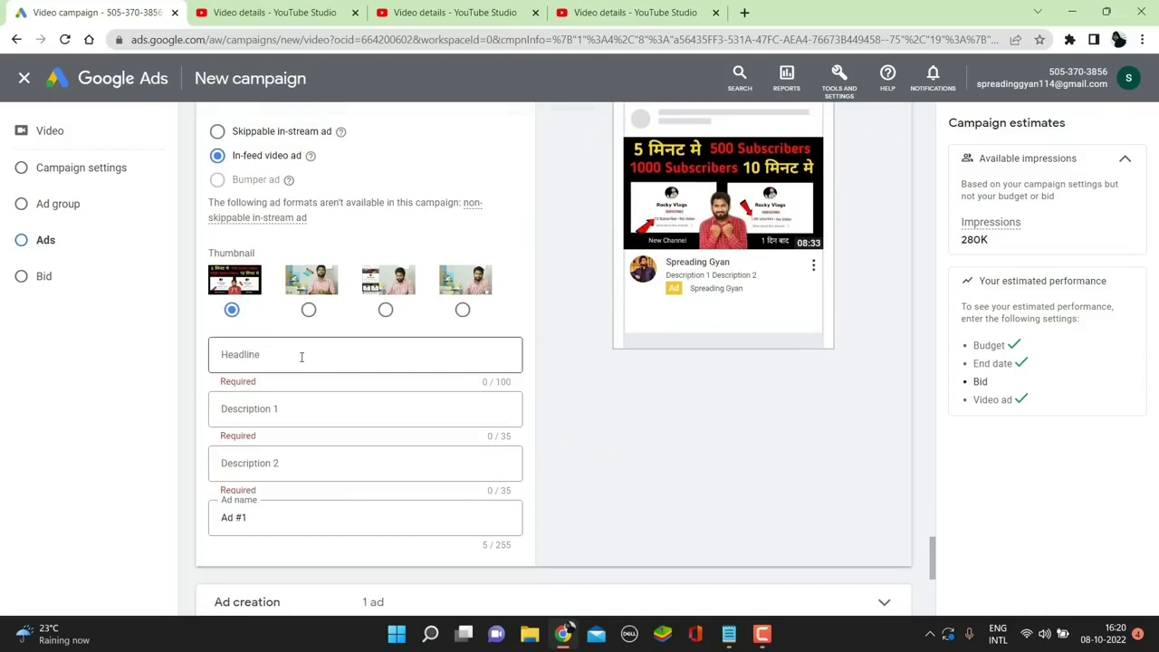
{"action": "left_click", "coordinate": [241, 353]}
{"action": "type", "text": "1 din me 1000 subscriber"}
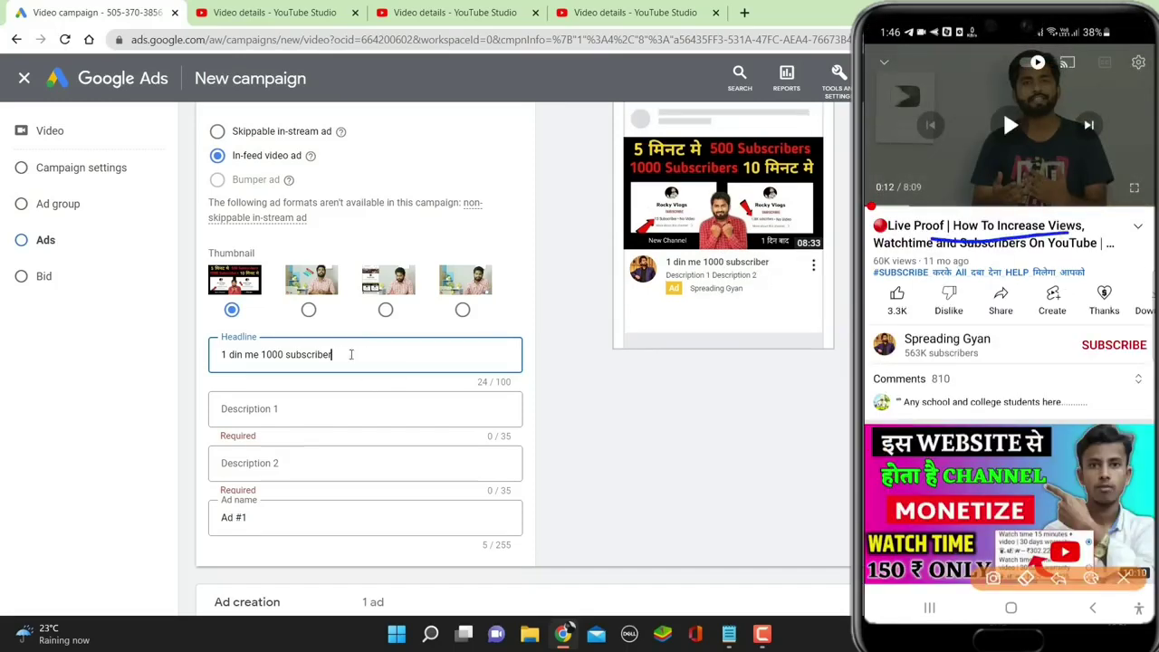
{"action": "left_click", "coordinate": [316, 406]}
{"action": "type", "text": "sp"}
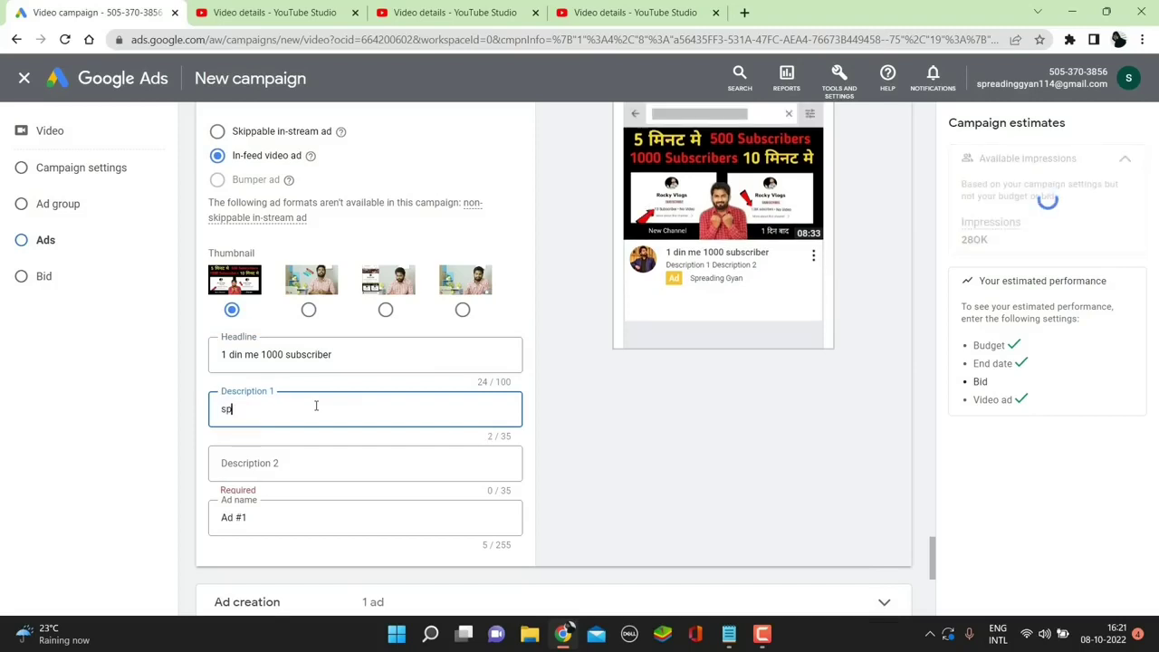
{"action": "type", "text": "readin"}
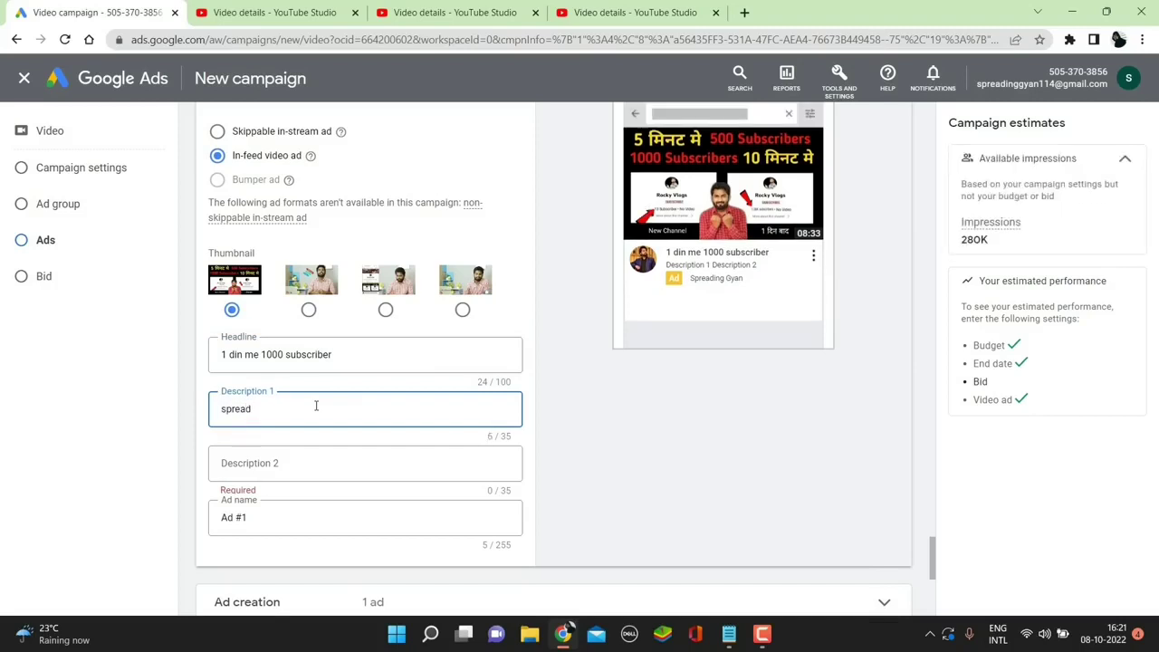
{"action": "type", "text": "yan"}
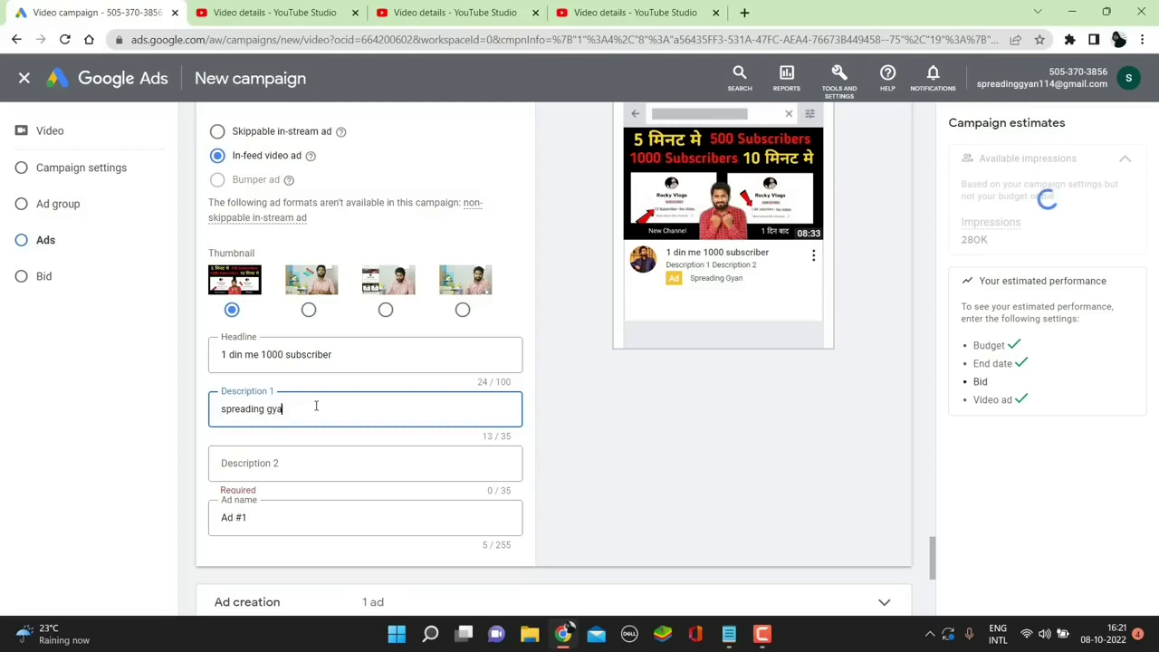
{"action": "left_click", "coordinate": [278, 463]}
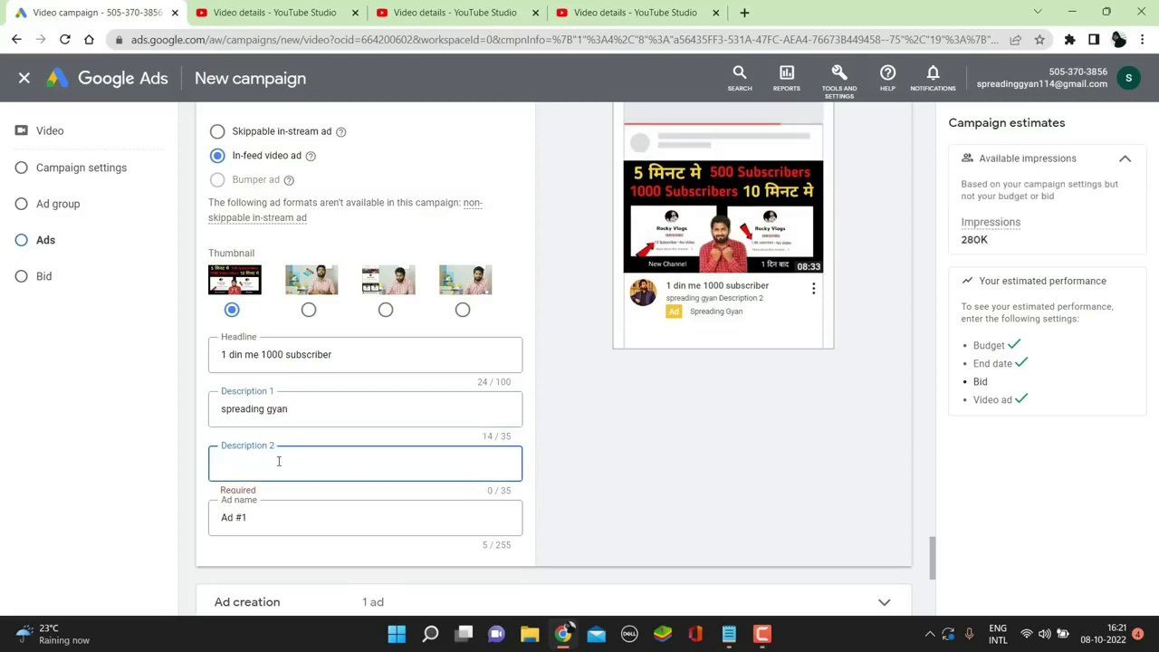
{"action": "type", "text": "subscriber"}
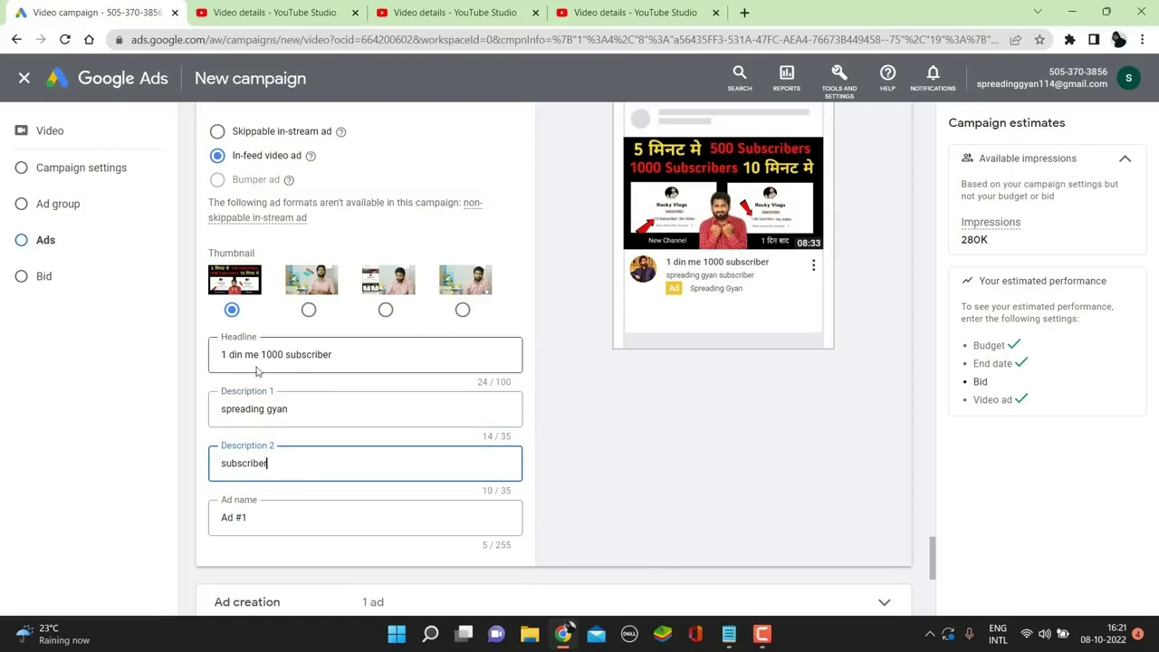
Extend the ad's headline to read "1 din me 1000 subscriber kaise pura kare".
{"action": "left_click", "coordinate": [357, 353]}
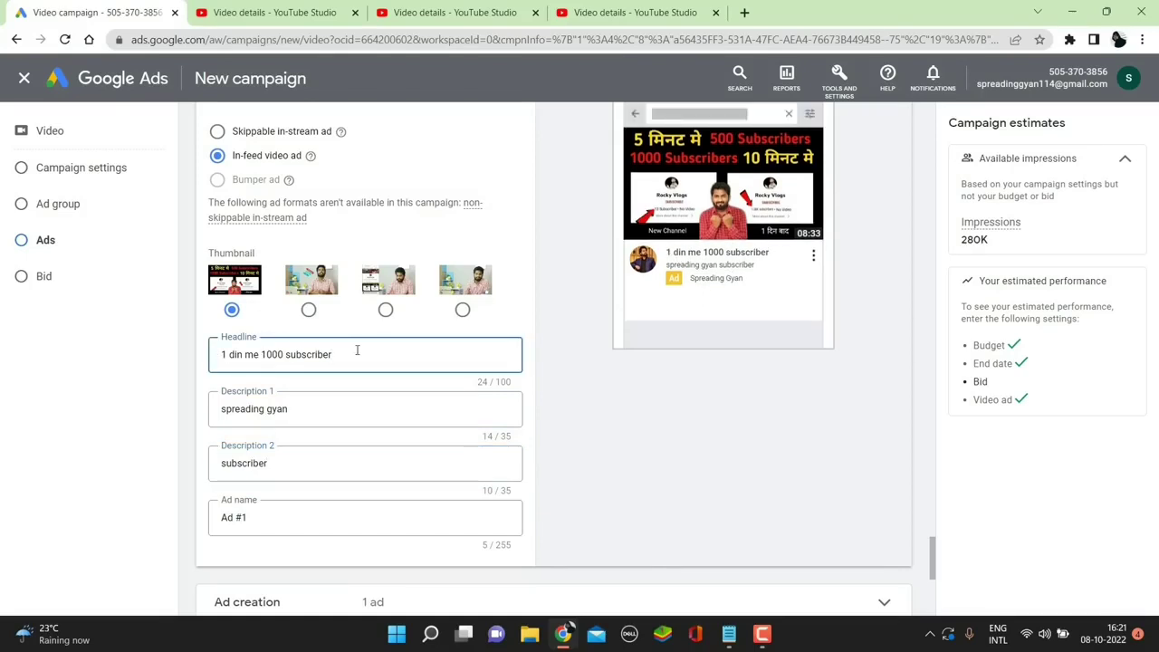
{"action": "type", "text": "kaise pura kare"}
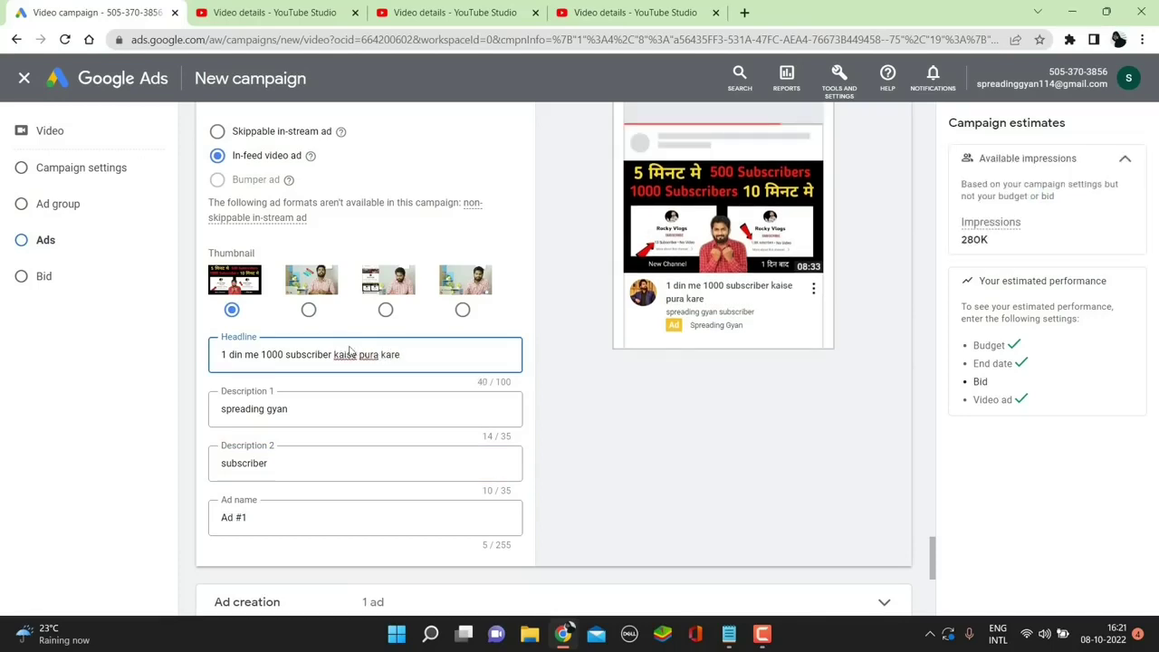
{"action": "scroll", "coordinate": [558, 315], "scroll_direction": "up", "scroll_amount": 1}
{"action": "scroll", "coordinate": [559, 314], "scroll_direction": "down", "scroll_amount": 1}
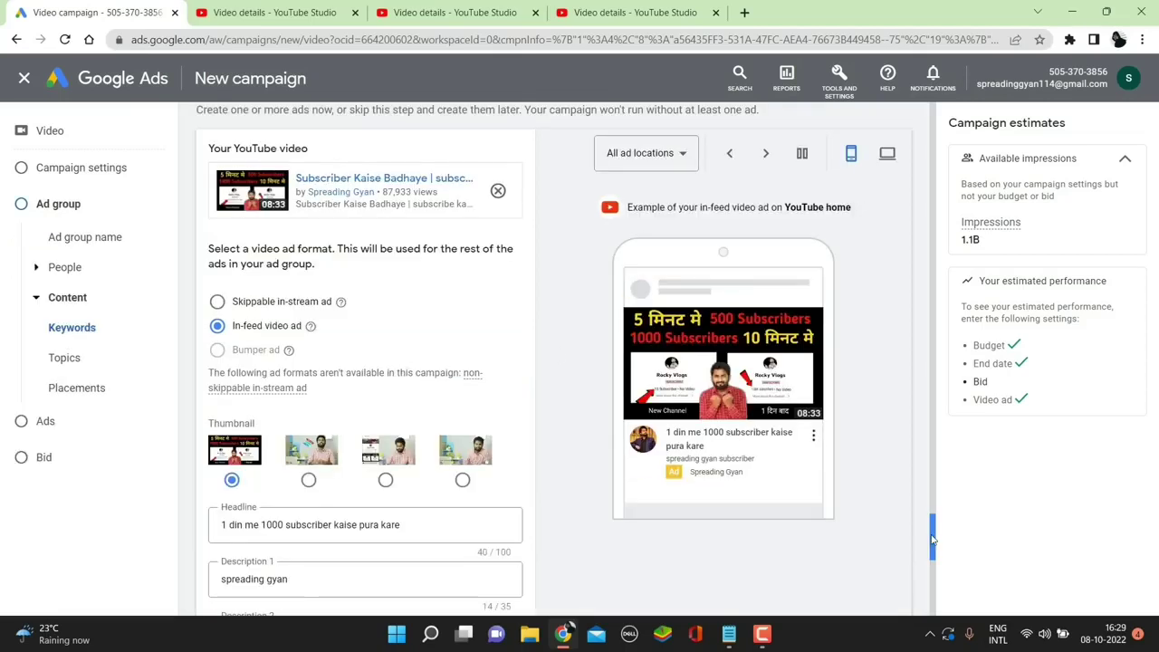
Review the campaign's frequency caps and apply the suggested maximum CPV bid of ₹0.54 to the ad group.
{"action": "left_click_drag", "start_coordinate": [933, 541], "coordinate": [939, 594]}
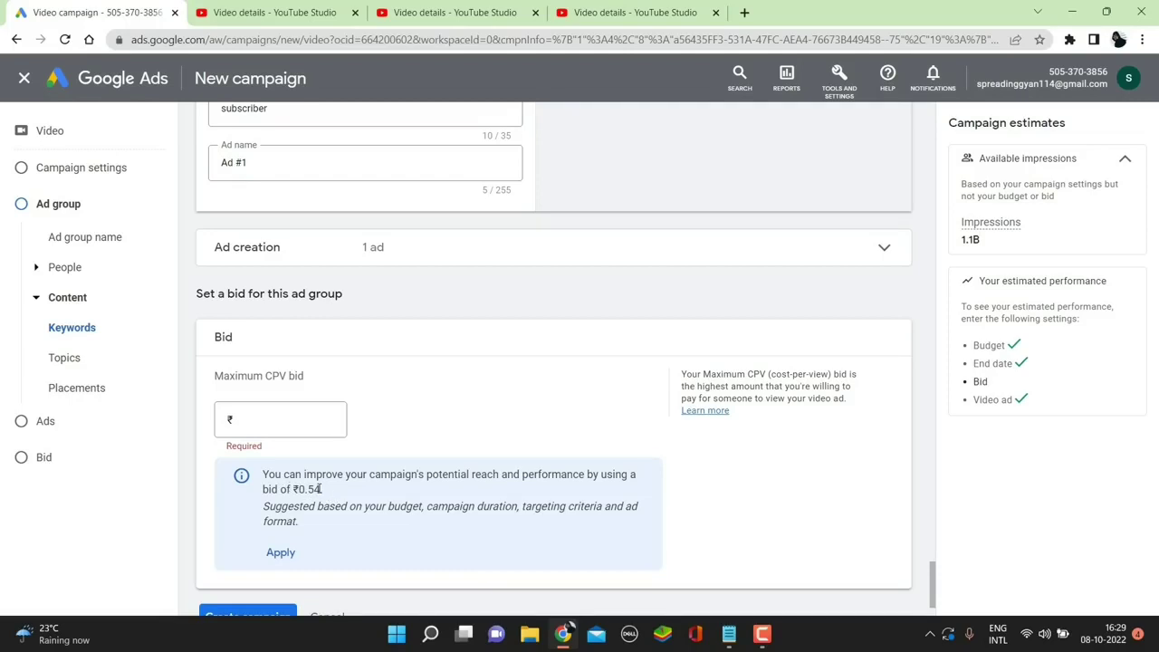
{"action": "left_click_drag", "start_coordinate": [935, 587], "coordinate": [928, 368]}
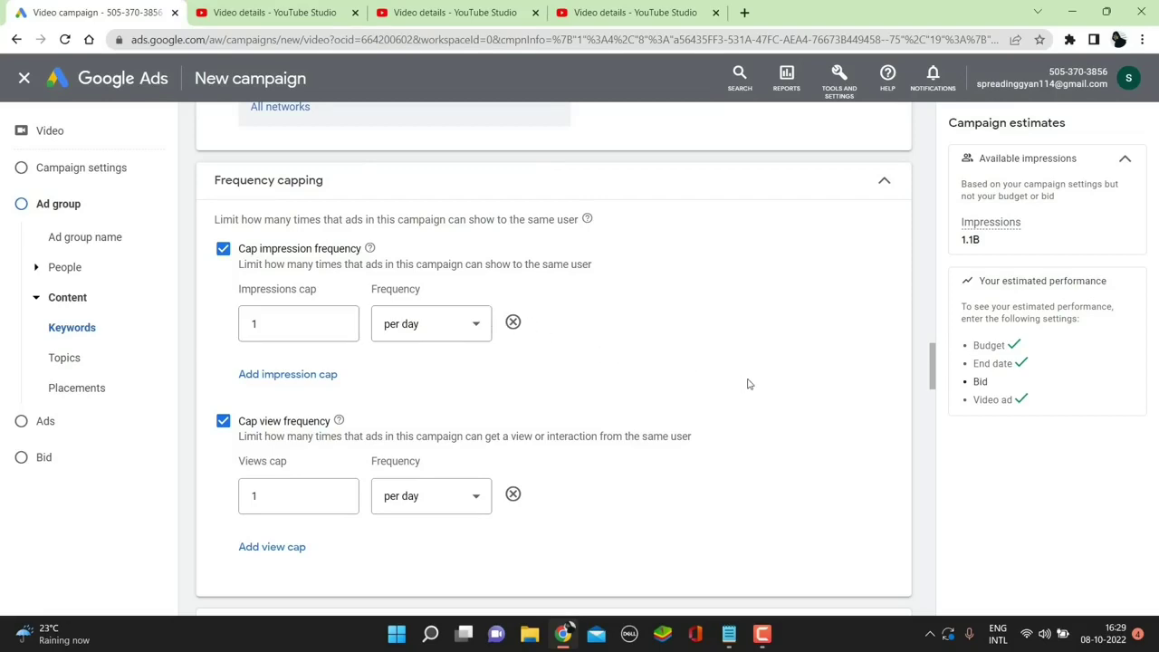
{"action": "left_click_drag", "start_coordinate": [932, 361], "coordinate": [928, 588]}
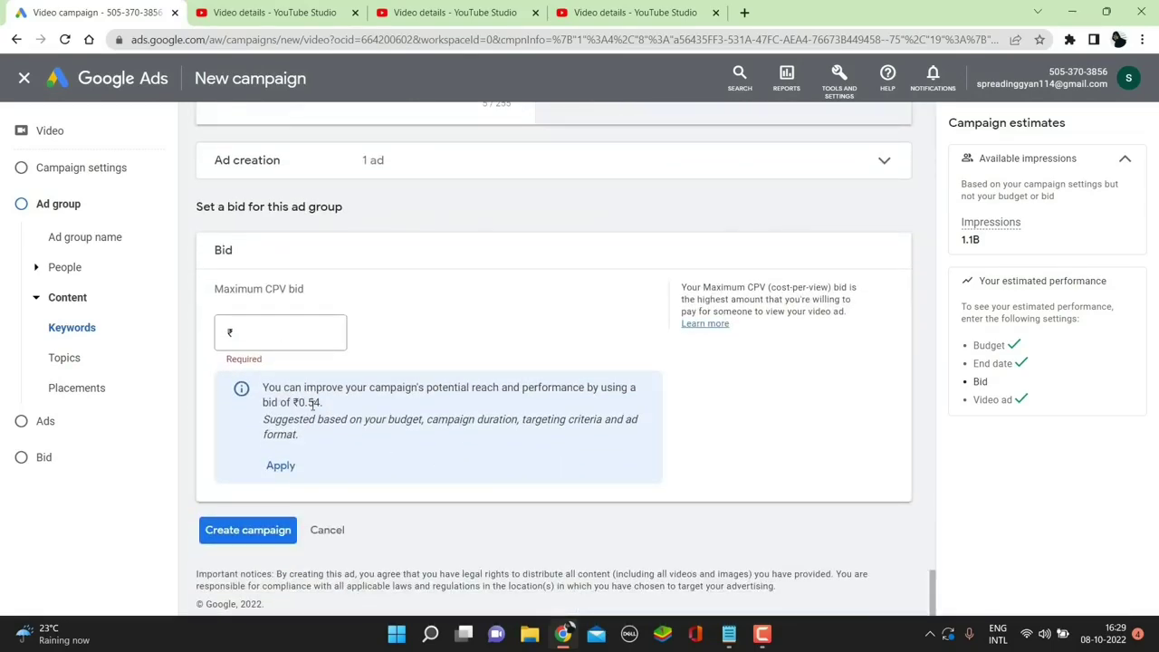
{"action": "left_click", "coordinate": [281, 467]}
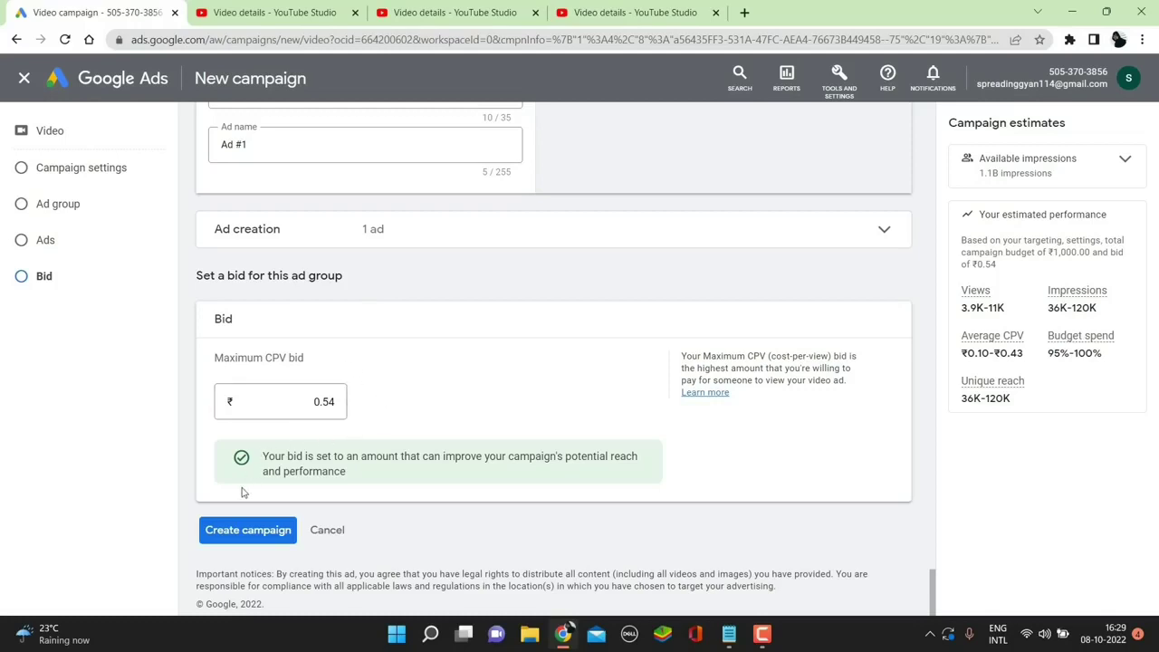
Create the video campaign and continue from its settings summary to the campaign's ad groups.
{"action": "left_click", "coordinate": [231, 534]}
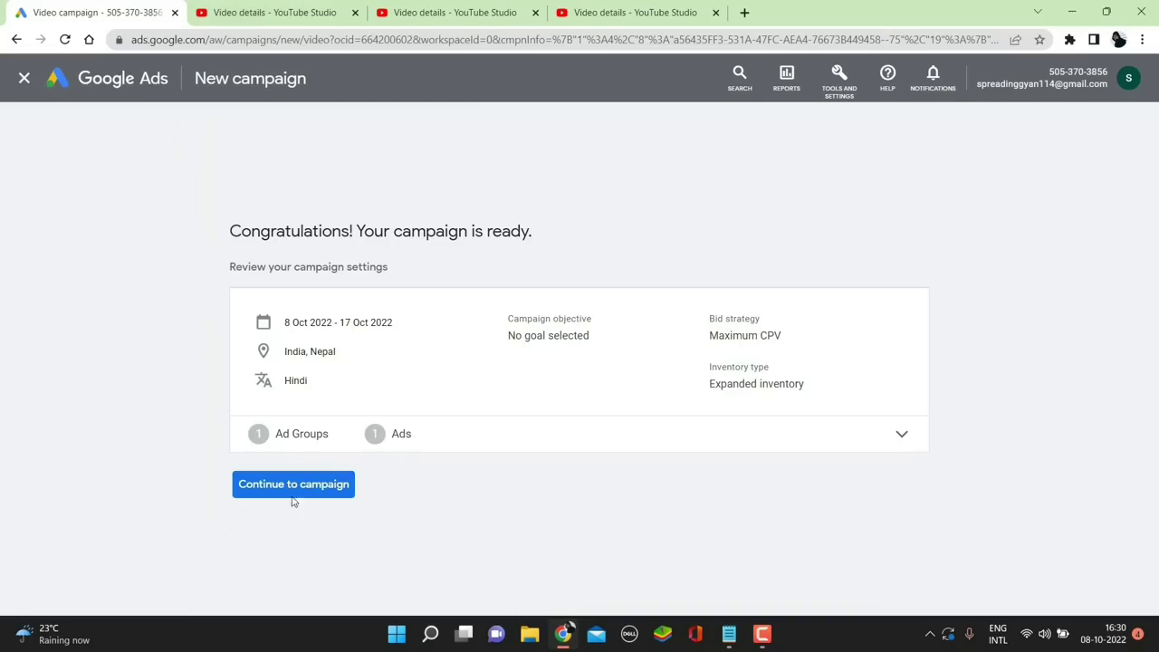
{"action": "left_click", "coordinate": [308, 489]}
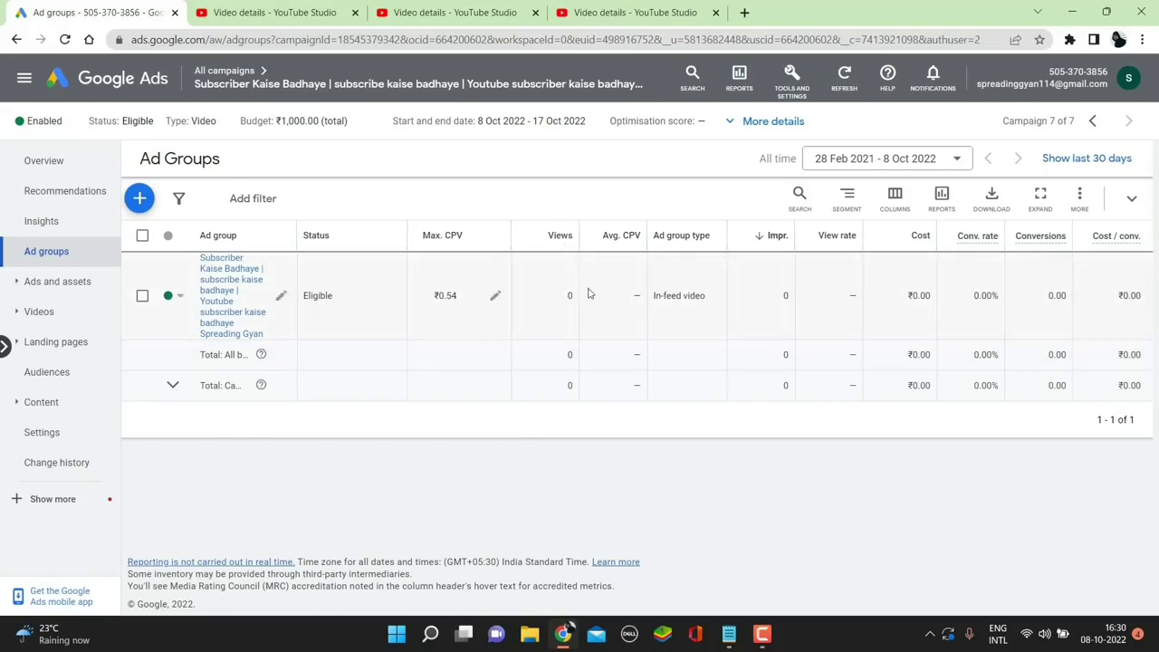
{"action": "left_click", "coordinate": [627, 278]}
Set the ad group's maximum CPV to ₹0.30 and save the change.
{"action": "left_click", "coordinate": [492, 299]}
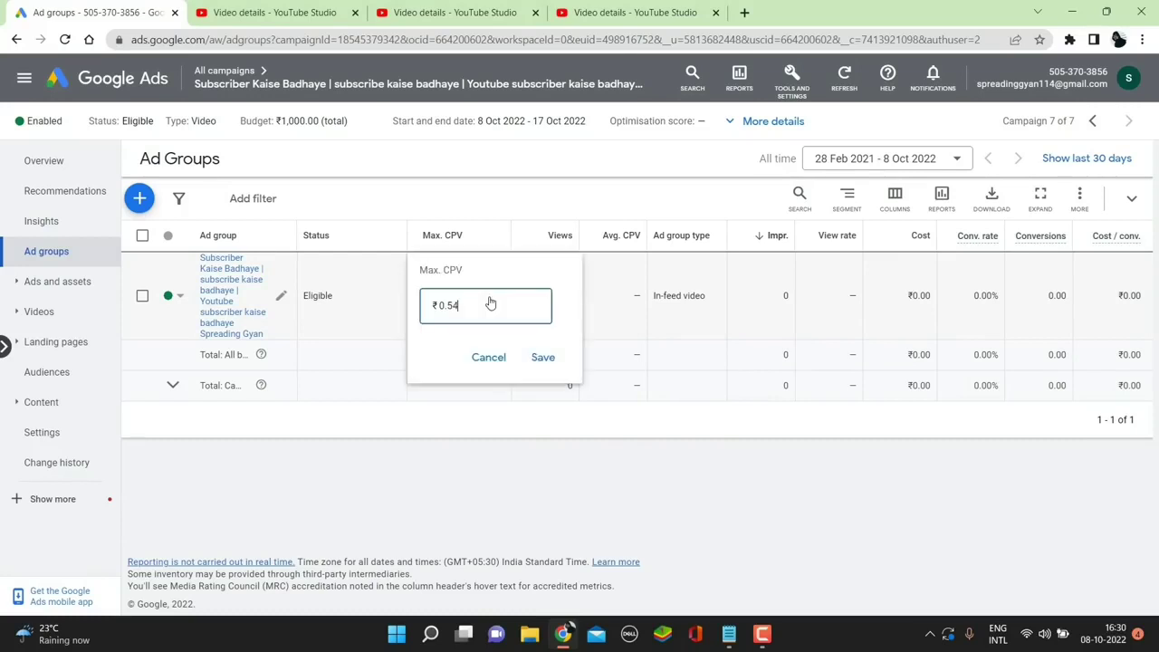
{"action": "key", "text": "BackSpace"}
{"action": "type", "text": "30"}
{"action": "left_click", "coordinate": [541, 358]}
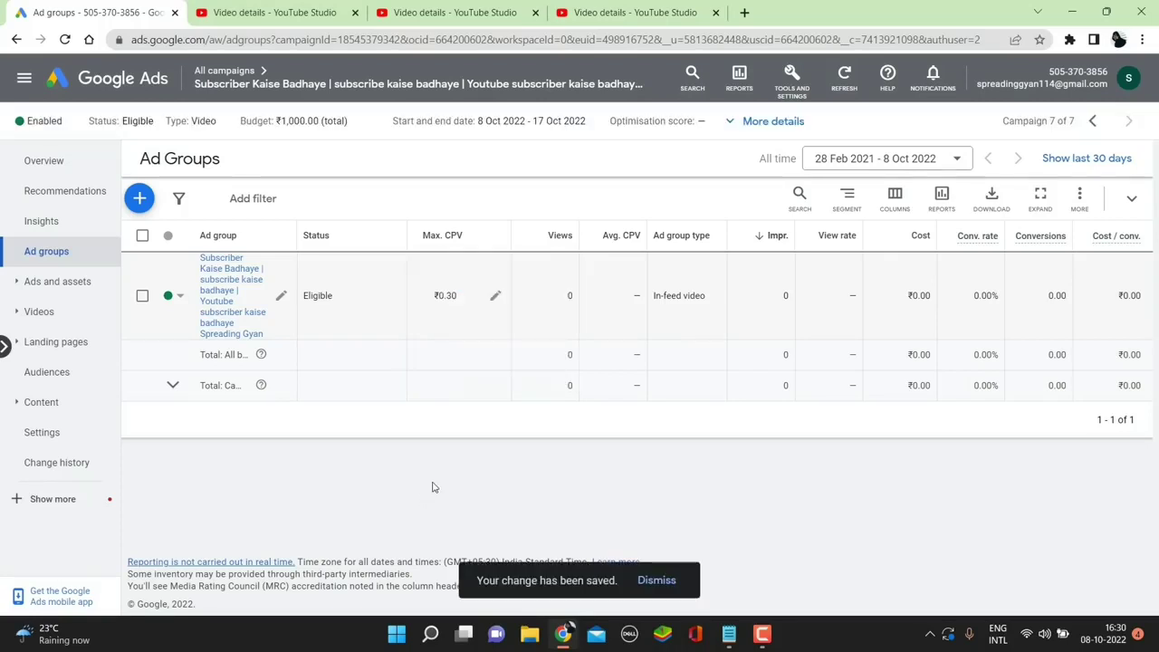
Lower the ad group's maximum CPV to ₹0.20 and save it.
{"action": "left_click", "coordinate": [490, 297]}
{"action": "key", "text": "BackSpace"}
{"action": "key", "text": "BackSpace"}
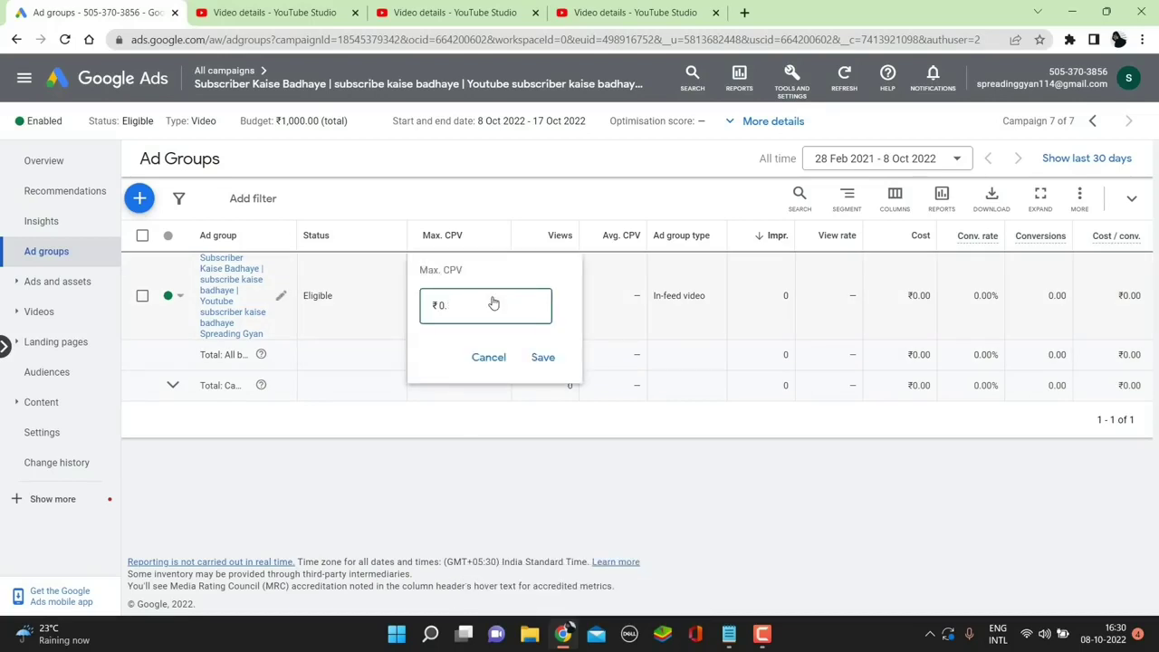
{"action": "type", "text": "230"}
{"action": "type", "text": "0"}
{"action": "left_click", "coordinate": [538, 364]}
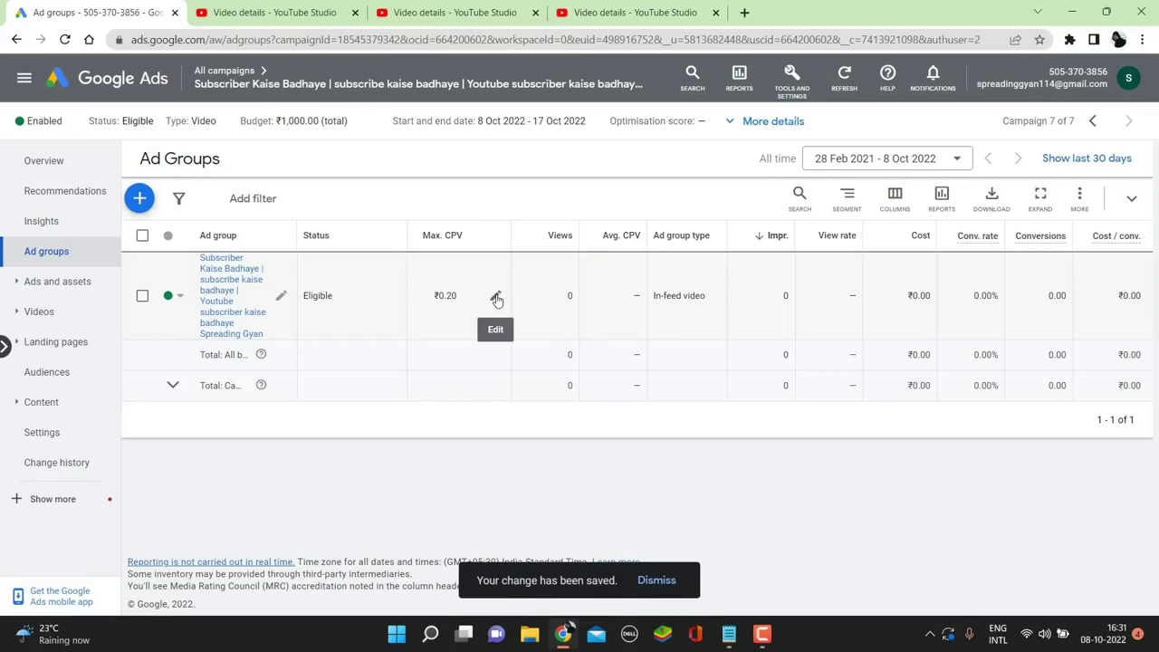
Reduce the ad group's maximum CPV to ₹0.10, save it, and reopen the bid for editing without changing it.
{"action": "left_click", "coordinate": [496, 297]}
{"action": "key", "text": "BackSpace"}
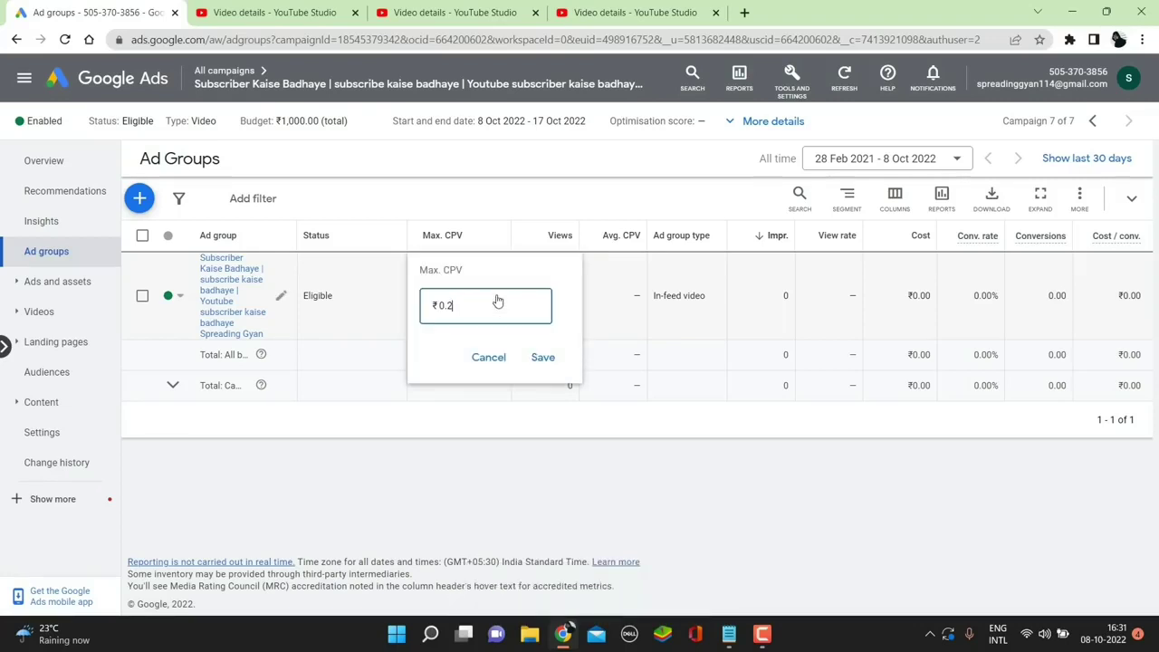
{"action": "type", "text": "10"}
{"action": "left_click", "coordinate": [543, 358]}
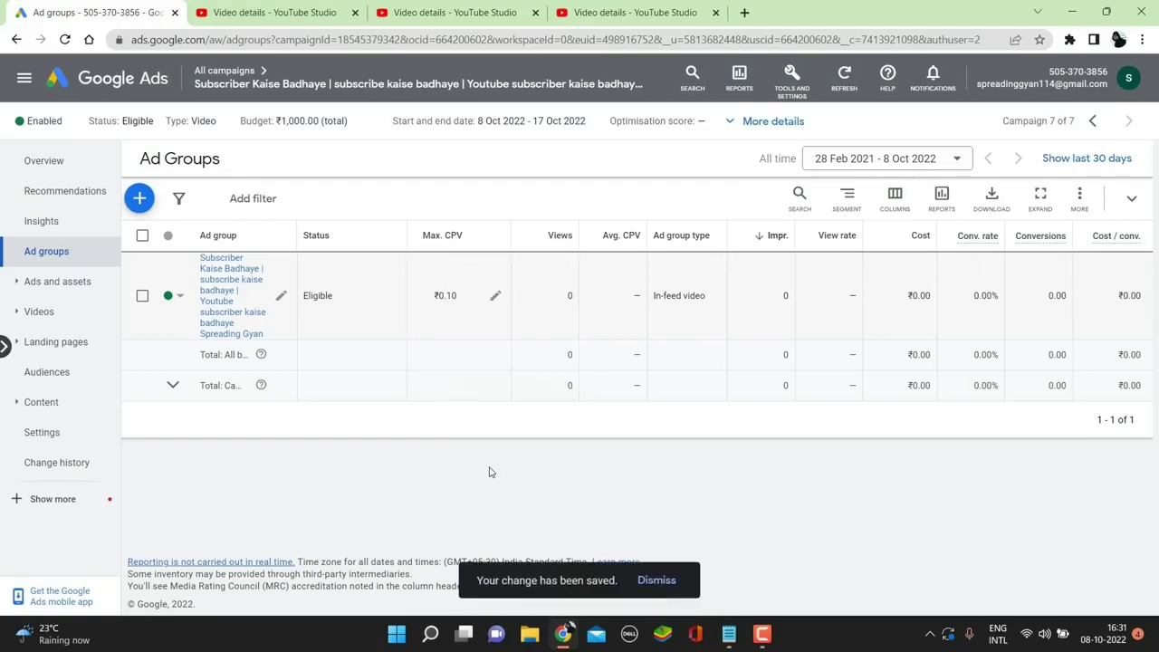
{"action": "left_click", "coordinate": [492, 299]}
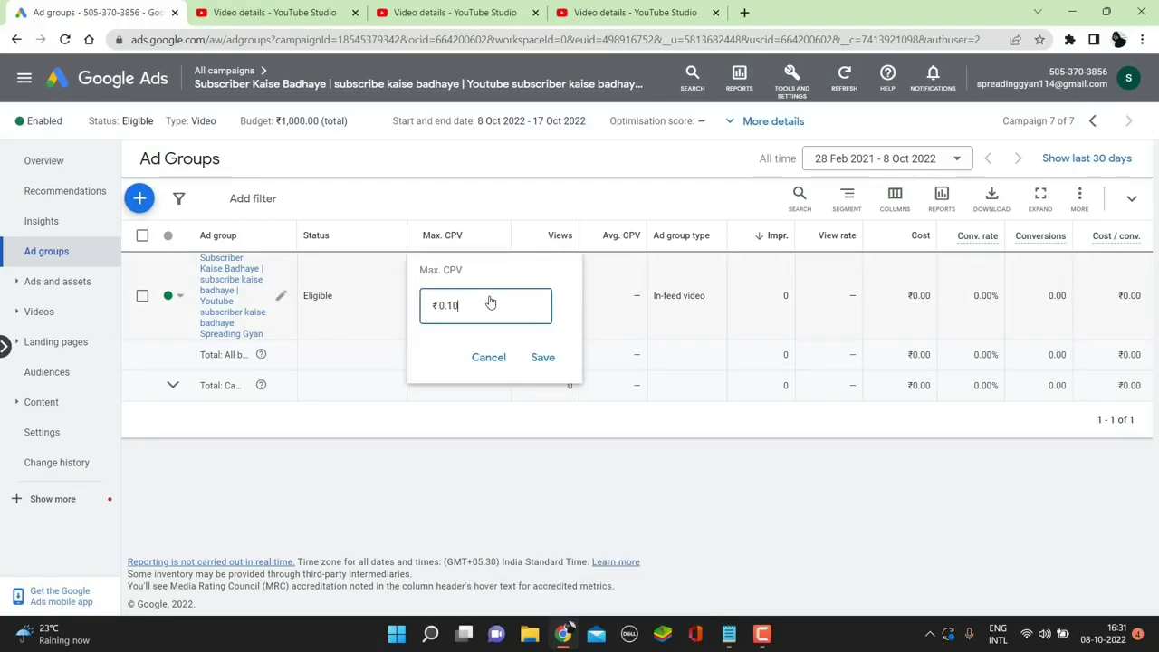
{"action": "left_click", "coordinate": [489, 358]}
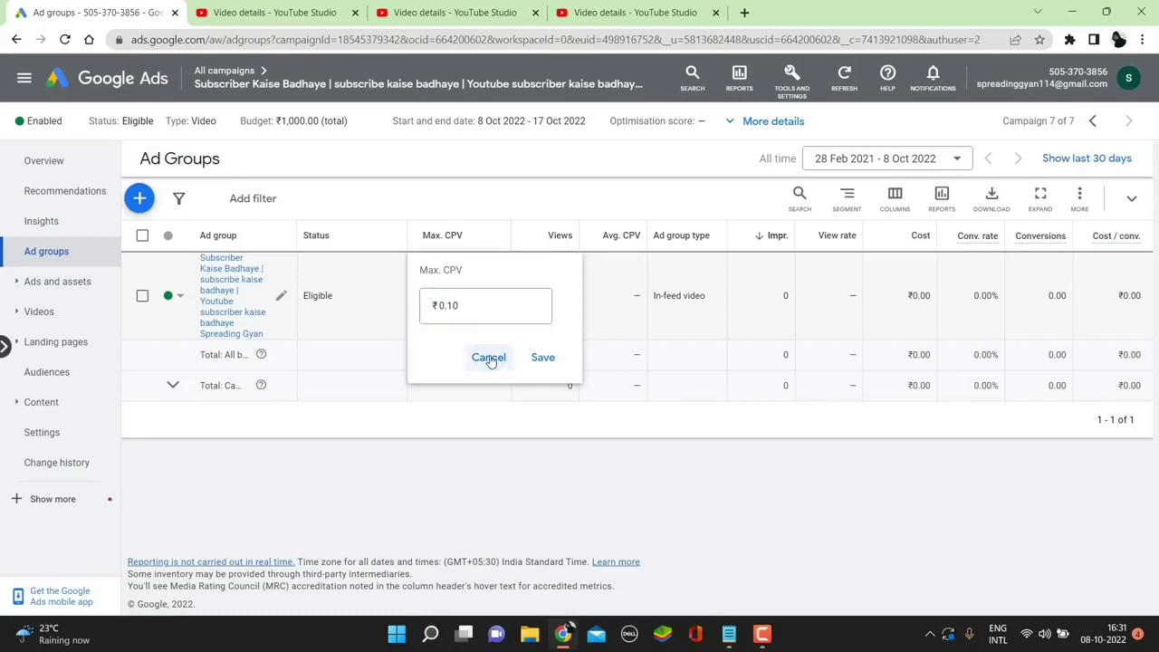